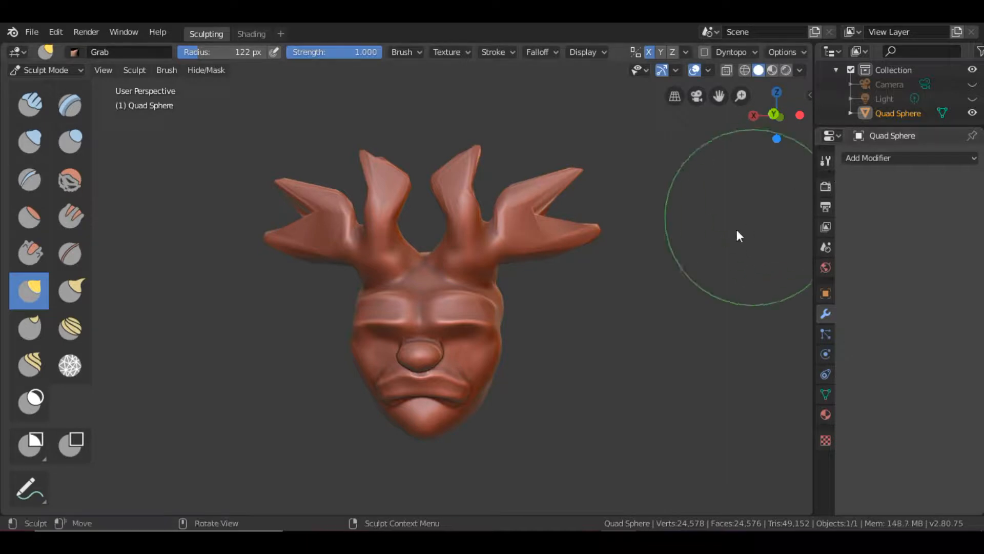
# Switch the horned head to Object Mode and back to Sculpt Mode
pyautogui.click(66, 69)
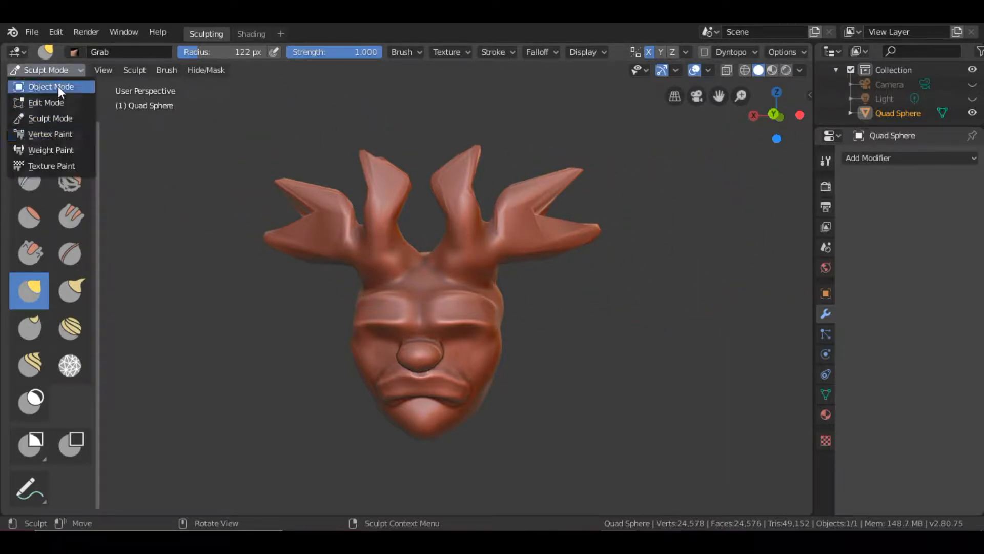
pyautogui.click(61, 87)
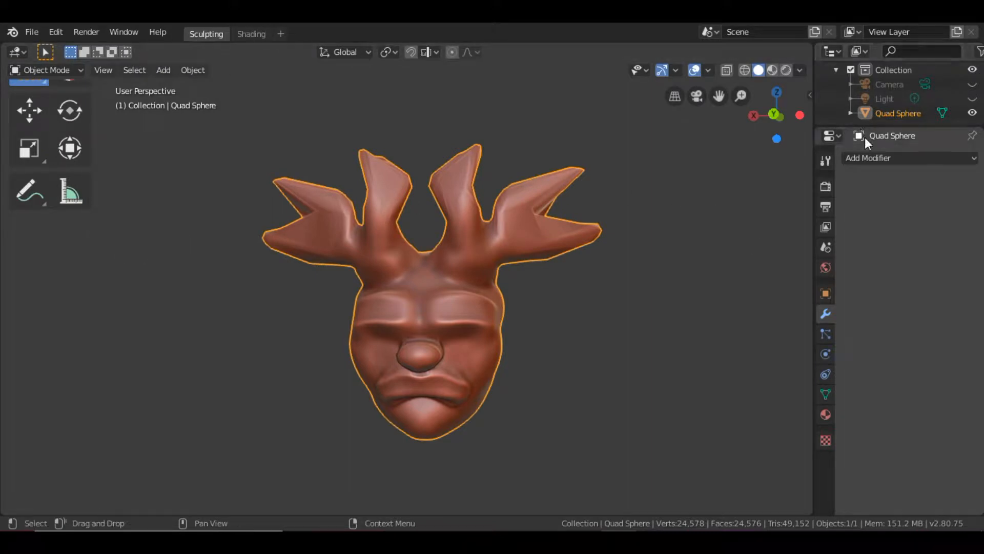
pyautogui.click(78, 69)
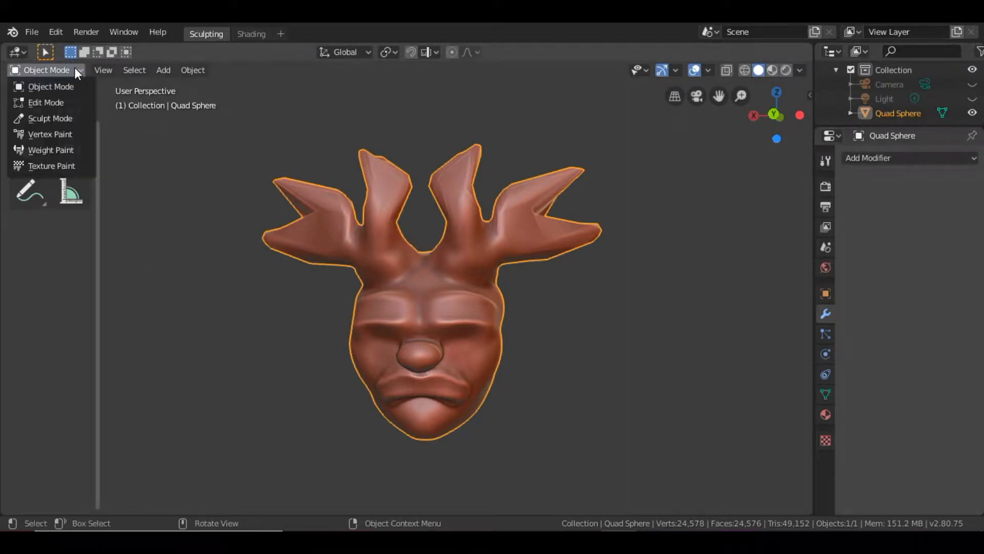
pyautogui.click(55, 117)
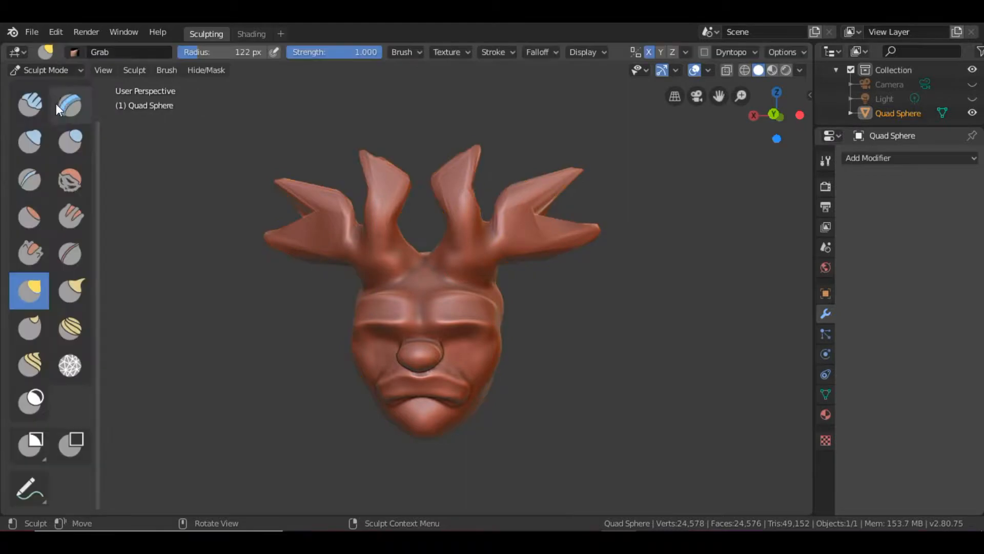
# Add a Multiresolution modifier to the Quad Sphere head
pyautogui.click(907, 159)
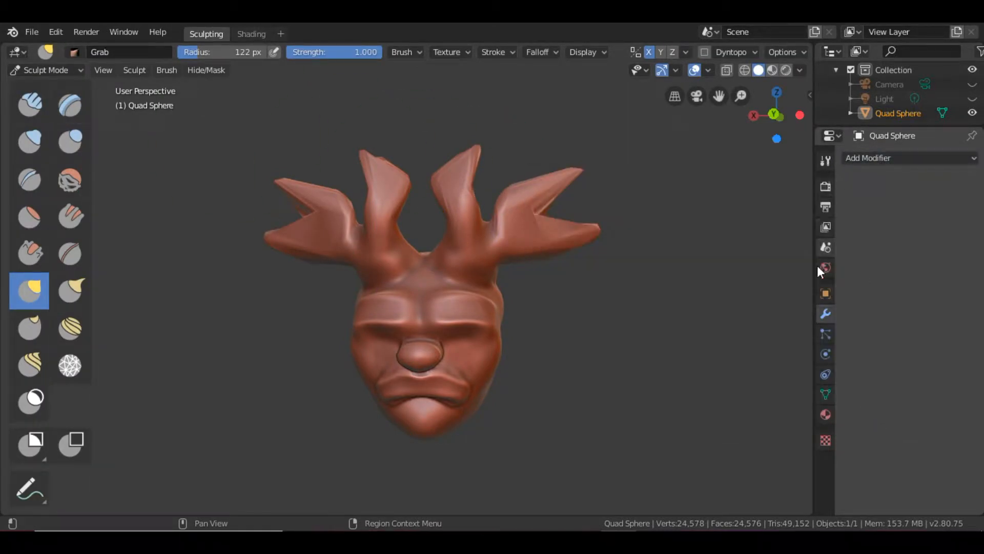
pyautogui.click(965, 162)
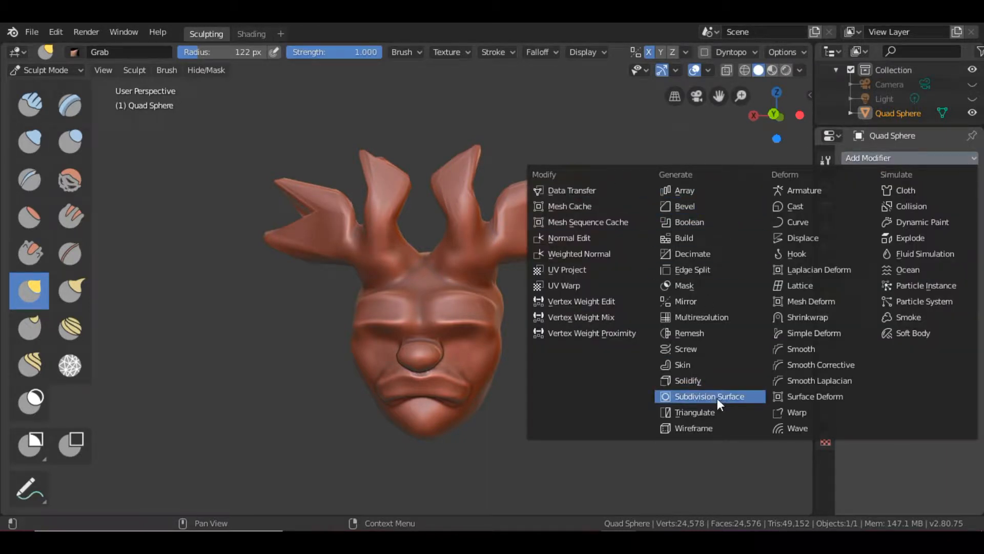
pyautogui.click(698, 317)
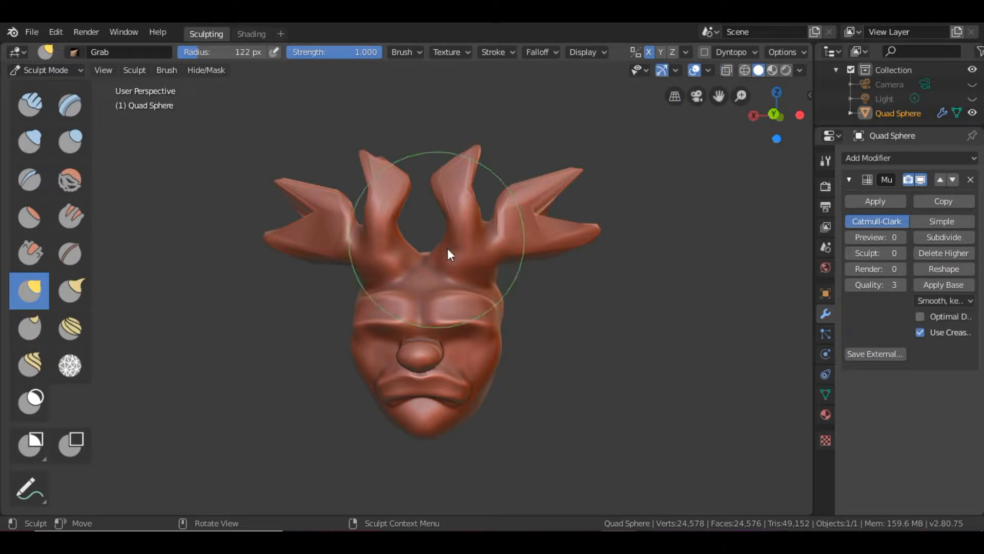
# Display the head in wireframe and try to raise the Multiresolution modifier's Sculpt level
pyautogui.click(745, 69)
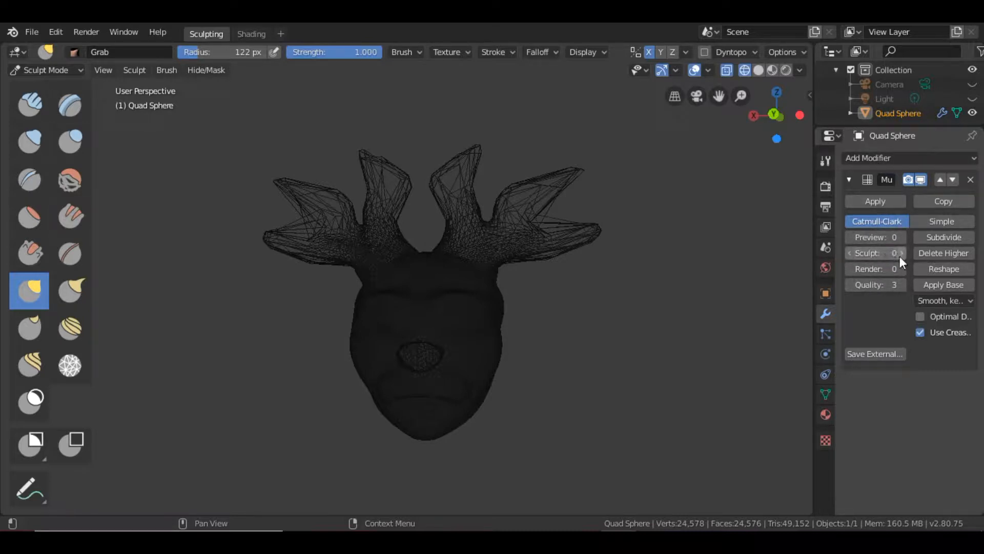
pyautogui.moveTo(899, 256); pyautogui.dragTo(888, 254)
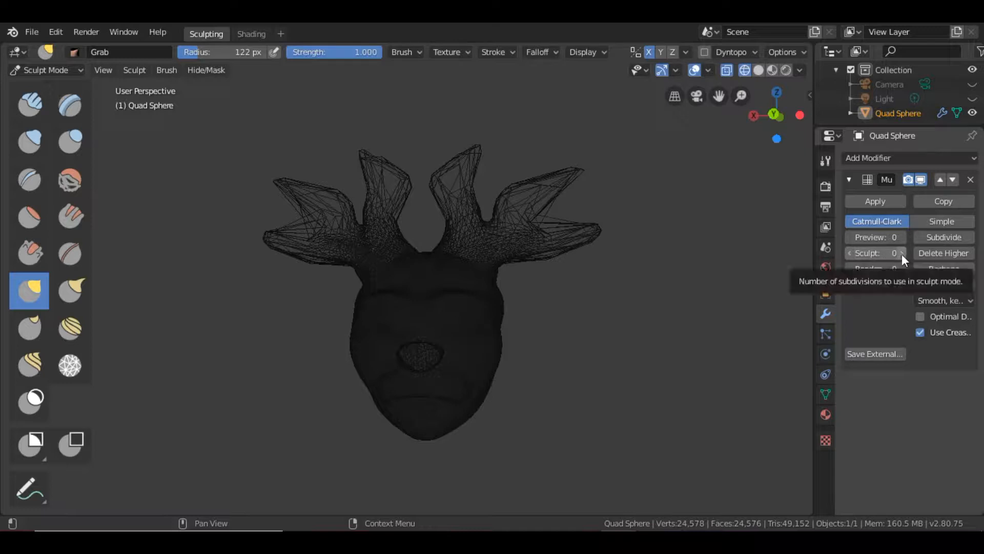
pyautogui.moveTo(902, 255); pyautogui.dragTo(903, 257)
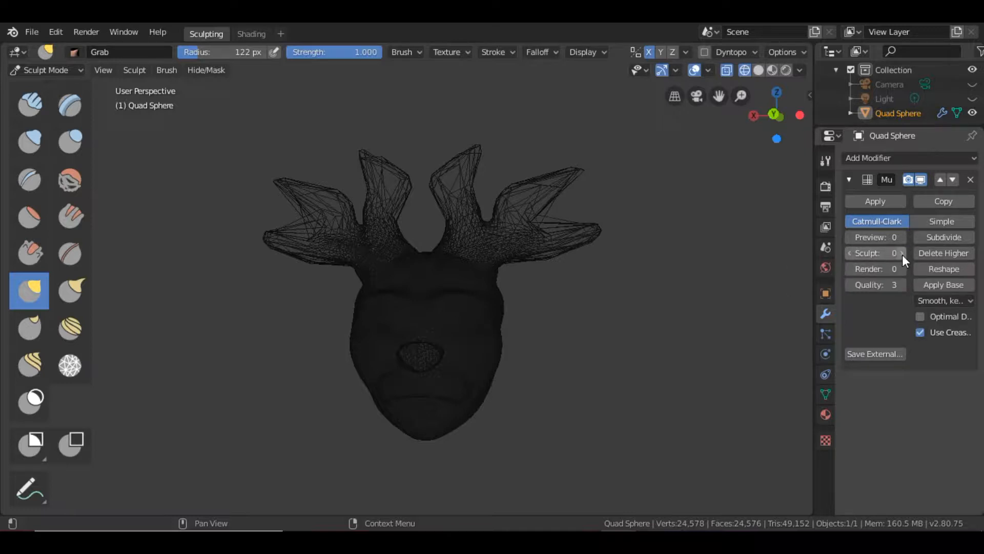
pyautogui.click(900, 254)
# Return the head to Object Mode with solid shading and remove its Multiresolution modifier
pyautogui.click(78, 69)
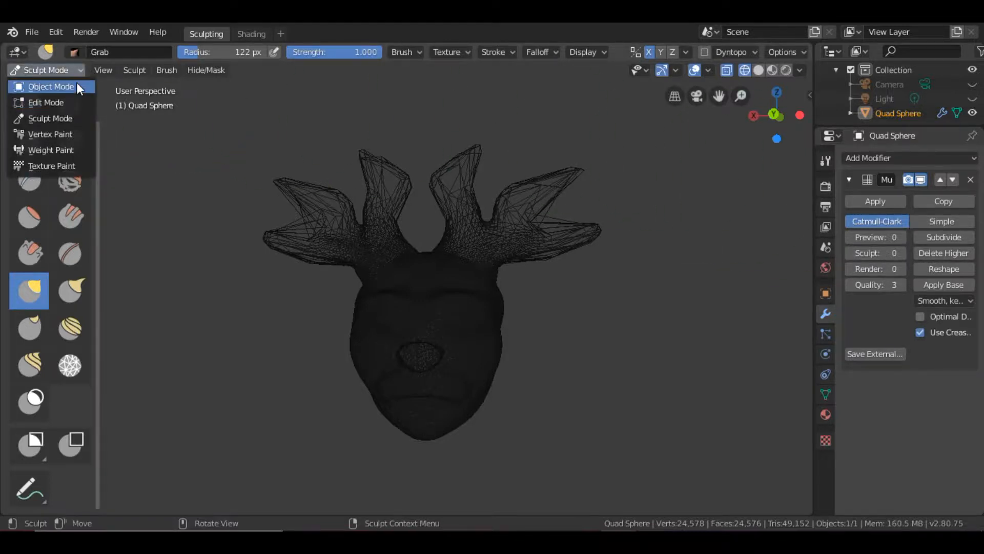
pyautogui.click(79, 87)
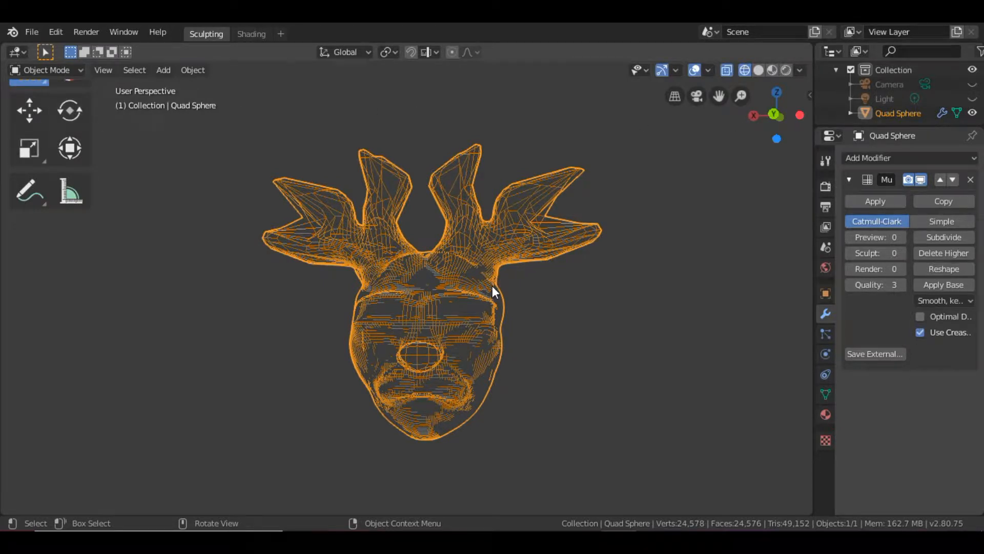
pyautogui.click(759, 71)
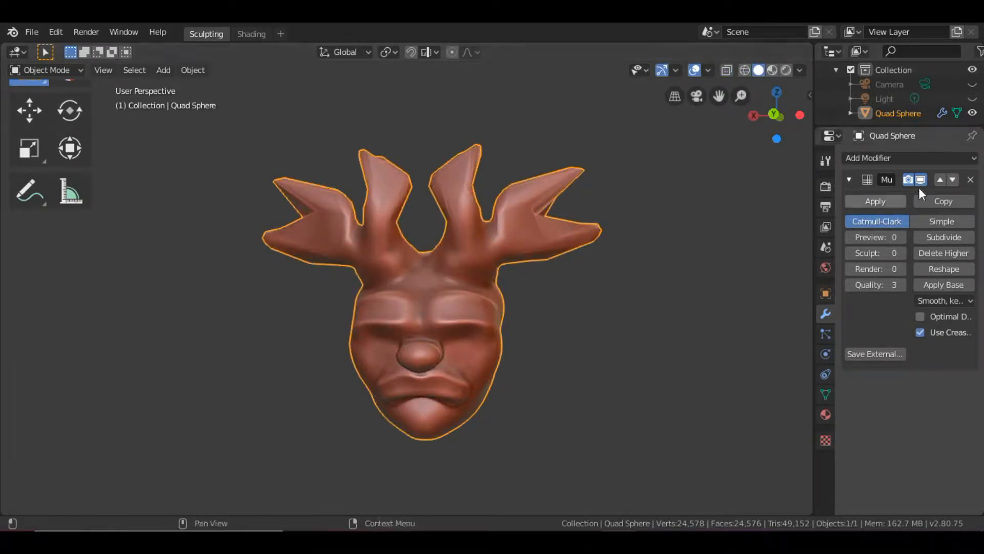
pyautogui.click(970, 180)
# Try a Multiresolution modifier on the head in Object Mode and remove it again
pyautogui.click(921, 158)
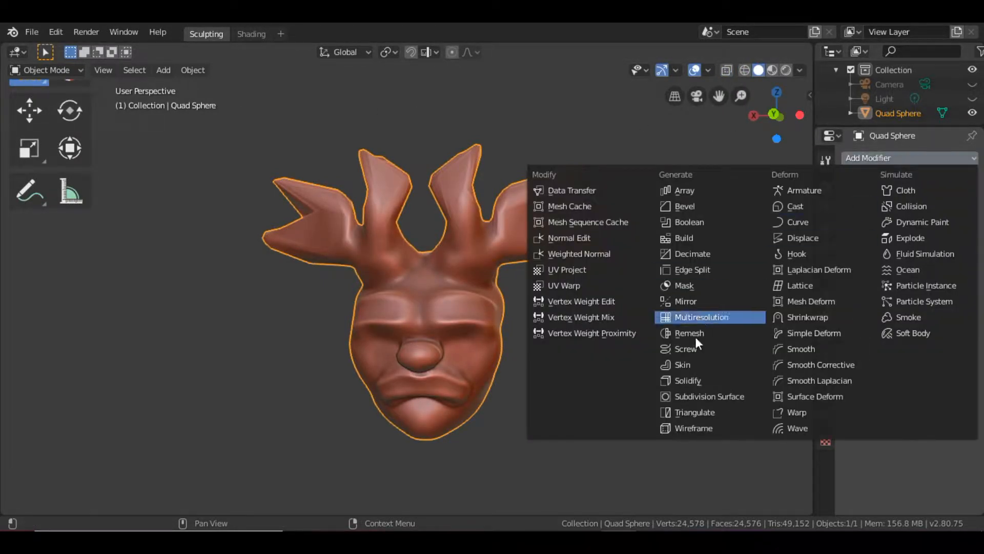
pyautogui.click(705, 315)
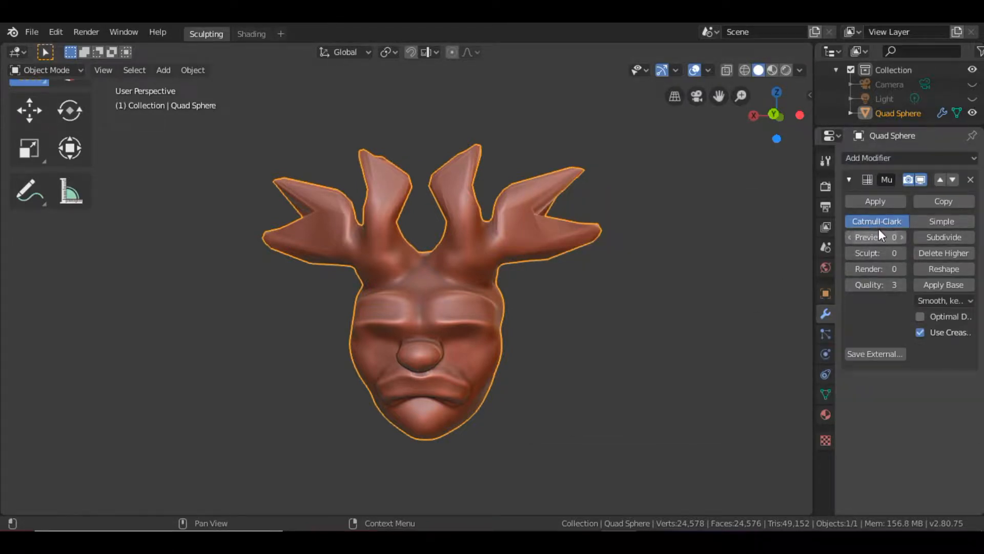
pyautogui.moveTo(595, 328); pyautogui.dragTo(597, 306, button='middle')
pyautogui.moveTo(655, 289); pyautogui.dragTo(610, 314, button='middle')
pyautogui.click(971, 179)
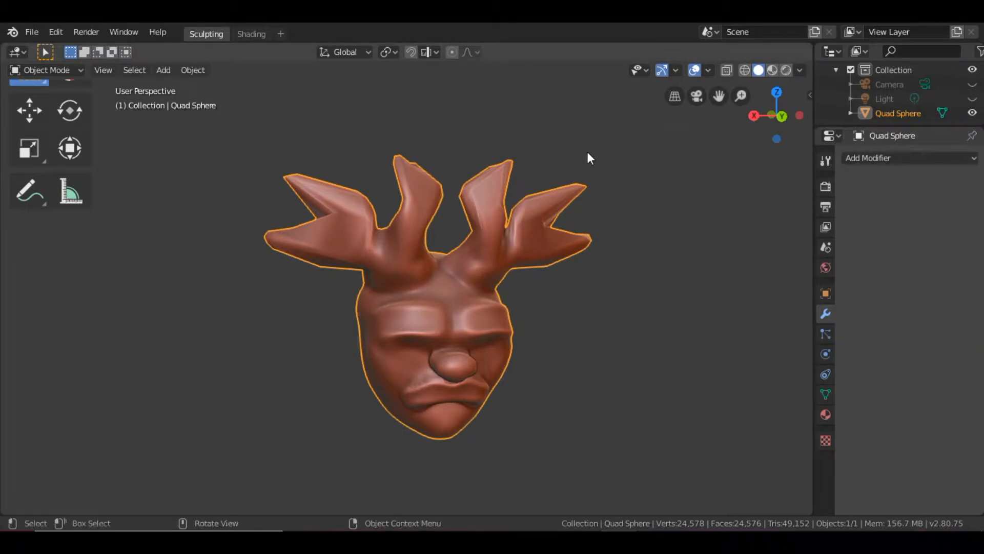
# Put the horned head into Sculpt Mode
pyautogui.moveTo(589, 169); pyautogui.dragTo(557, 238, button='middle')
pyautogui.click(78, 72)
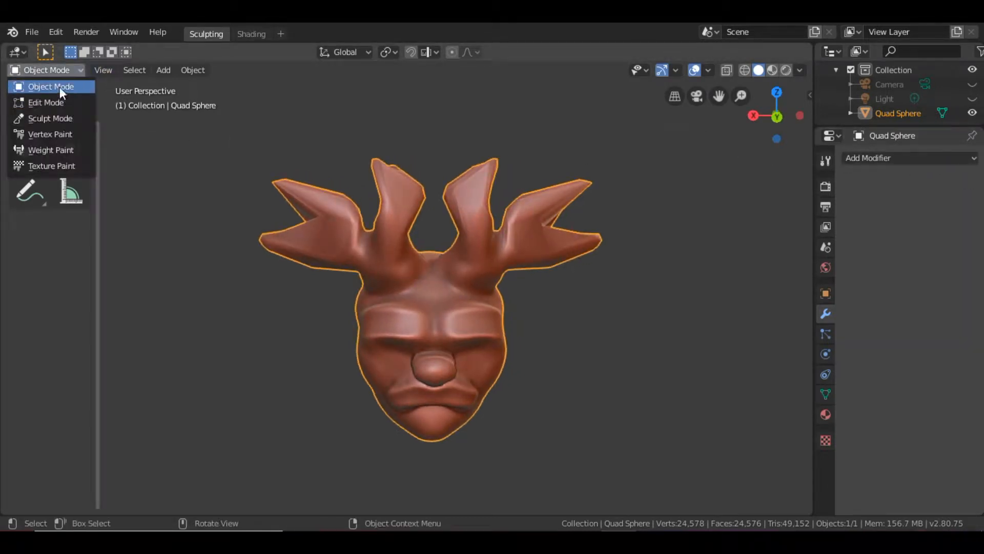
pyautogui.click(56, 87)
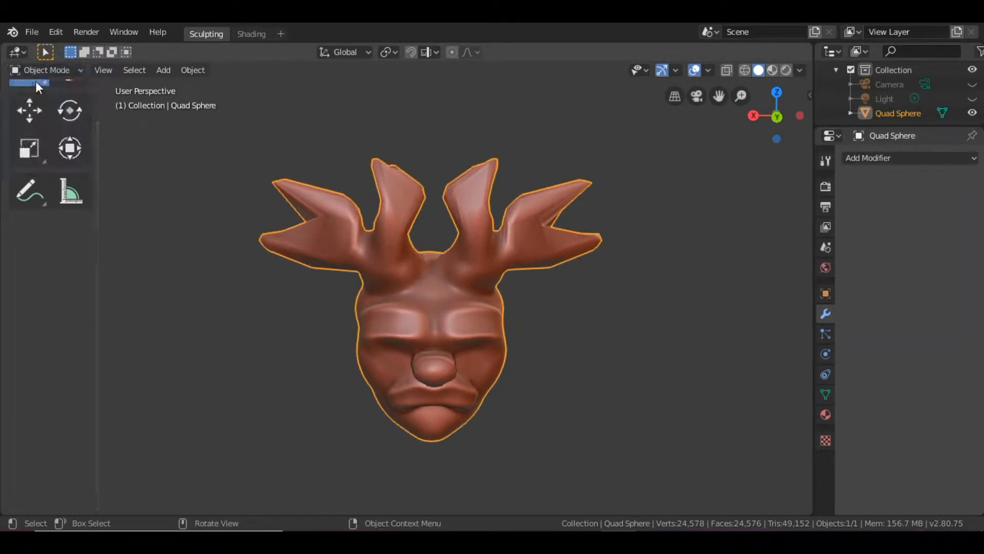
pyautogui.click(67, 71)
pyautogui.click(59, 121)
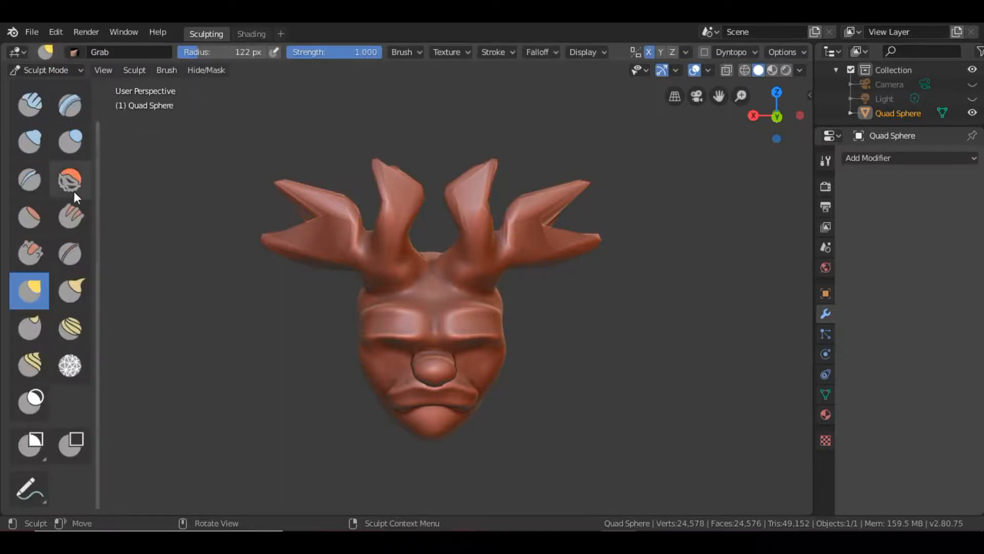
pyautogui.moveTo(524, 318)
pyautogui.mouseDown(button='middle')
pyautogui.moveTo(503, 307)
pyautogui.moveTo(534, 345)
pyautogui.moveTo(533, 327)
pyautogui.moveTo(557, 344)
pyautogui.mouseUp(button='middle')
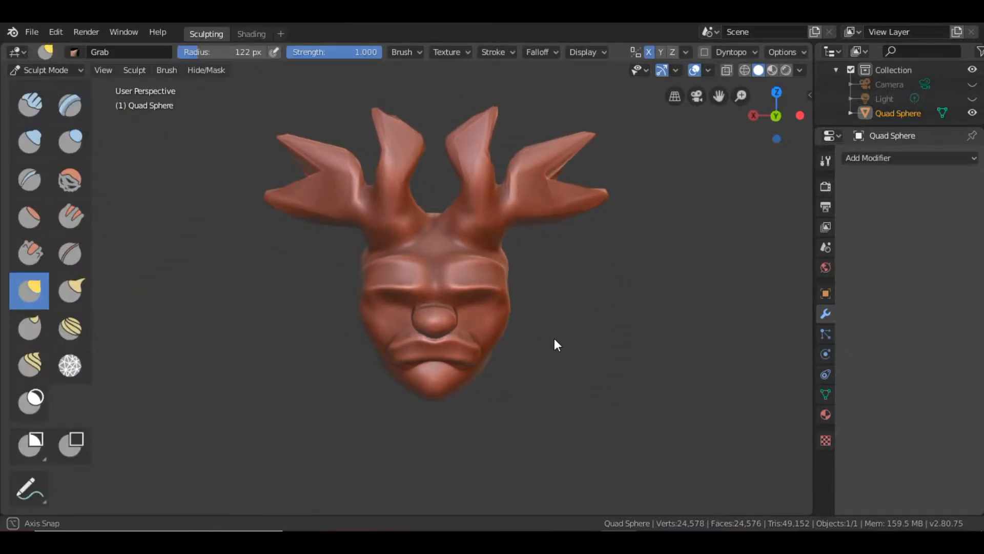
# Expand the Dyntopo settings among the active tool properties and enable Dyntopo for the head
pyautogui.click(826, 161)
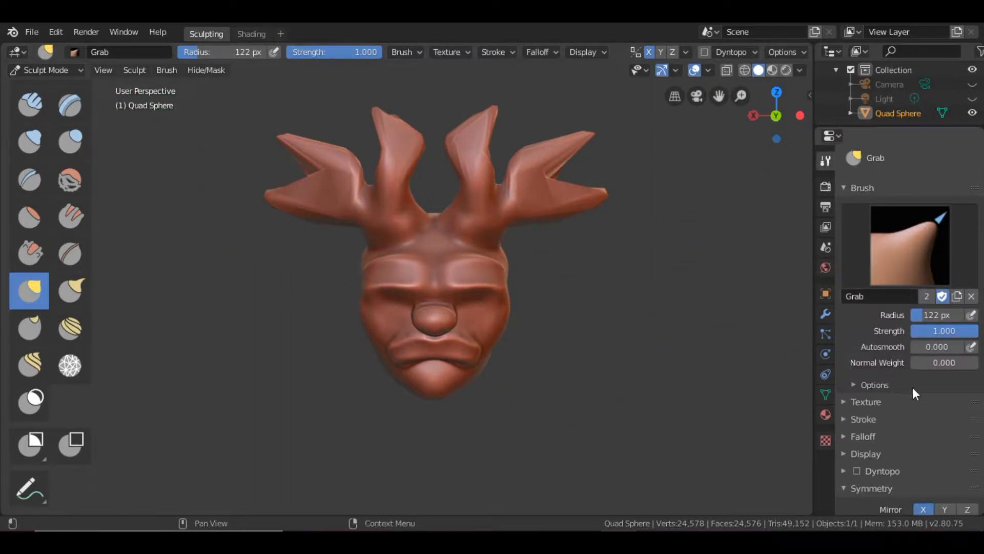
pyautogui.scroll(-7, 851, 179)
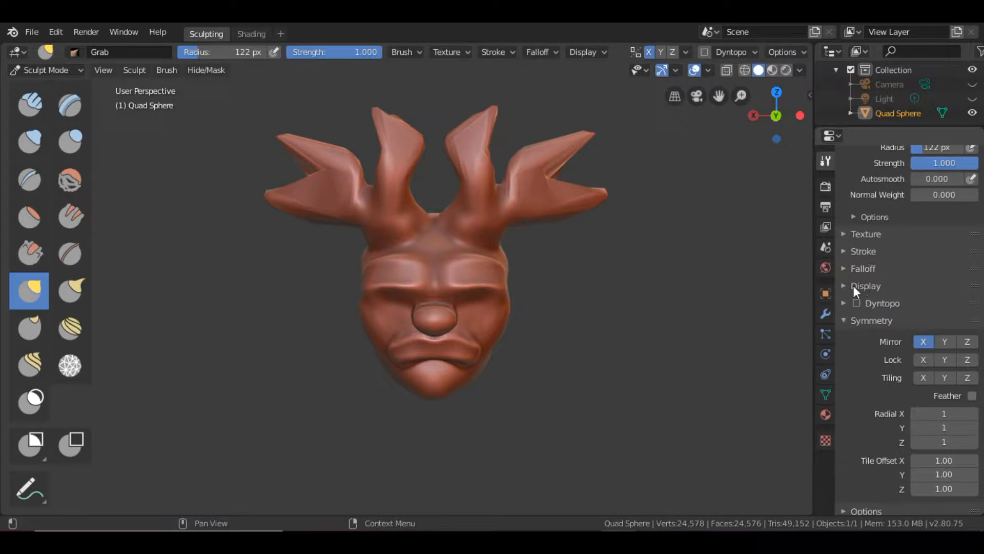
pyautogui.click(844, 303)
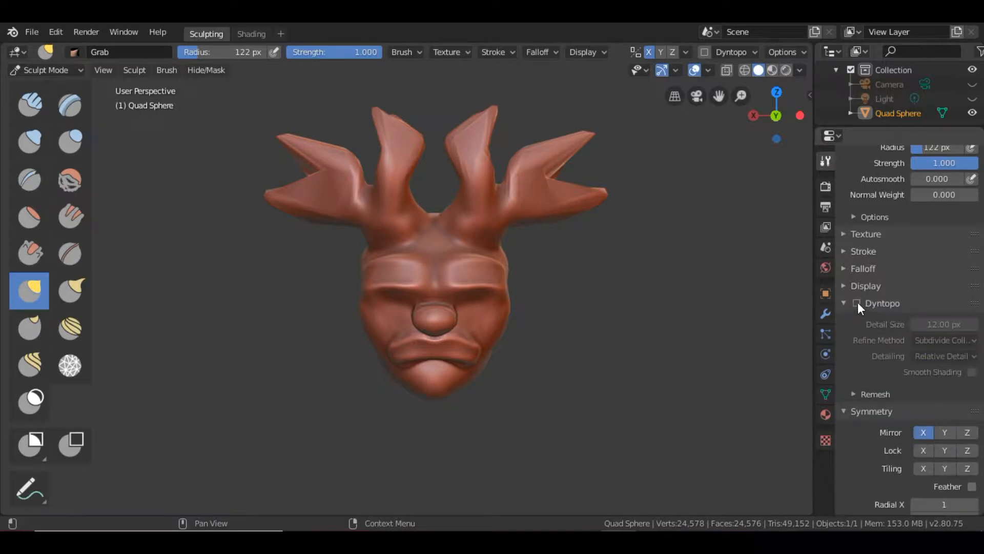
pyautogui.click(857, 303)
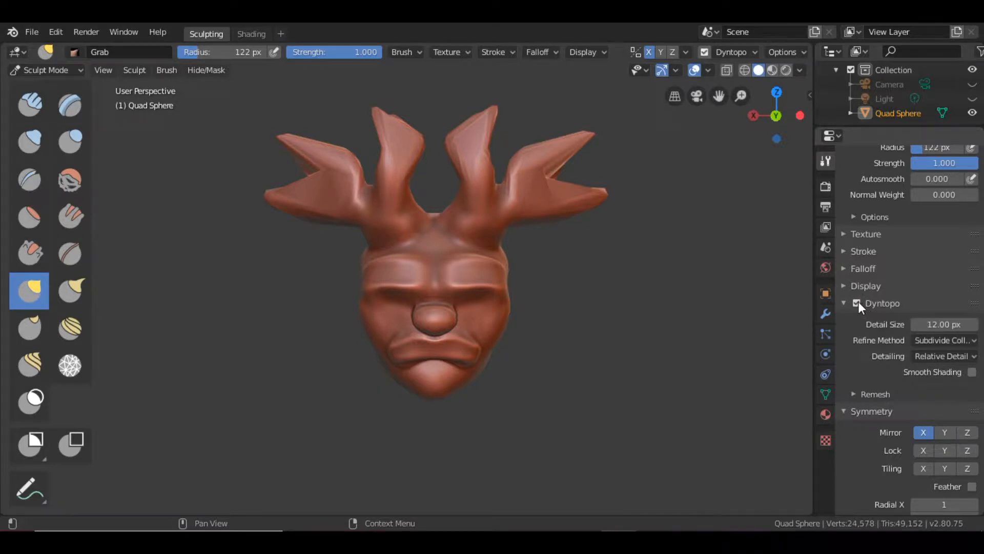
# Examine the mesh facets on the horns, nose and face from several angles
pyautogui.moveTo(718, 257)
pyautogui.mouseDown(button='middle')
pyautogui.moveTo(651, 268)
pyautogui.moveTo(708, 275)
pyautogui.moveTo(505, 269)
pyautogui.moveTo(686, 275)
pyautogui.moveTo(678, 229)
pyautogui.moveTo(582, 268)
pyautogui.moveTo(635, 210)
pyautogui.moveTo(713, 247)
pyautogui.moveTo(692, 268)
pyautogui.moveTo(483, 185)
pyautogui.moveTo(606, 292)
pyautogui.moveTo(556, 285)
pyautogui.moveTo(533, 256)
pyautogui.mouseUp(button='middle')
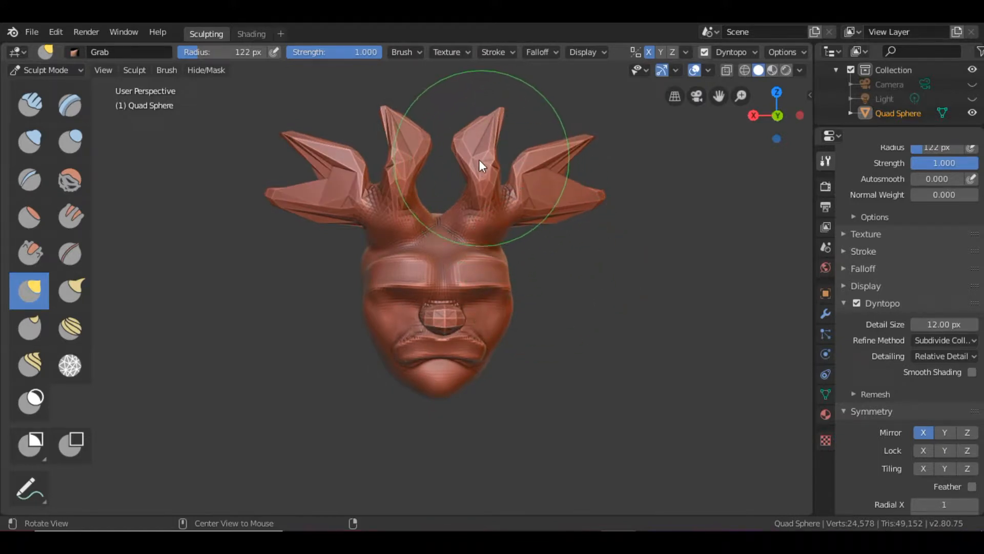
pyautogui.moveTo(481, 171)
pyautogui.mouseDown(button='middle')
pyautogui.moveTo(444, 311)
pyautogui.moveTo(474, 214)
pyautogui.moveTo(494, 253)
pyautogui.moveTo(489, 224)
pyautogui.moveTo(518, 222)
pyautogui.moveTo(470, 245)
pyautogui.moveTo(503, 281)
pyautogui.moveTo(535, 292)
pyautogui.moveTo(314, 295)
pyautogui.moveTo(530, 257)
pyautogui.moveTo(536, 264)
pyautogui.mouseUp(button='middle')
pyautogui.moveTo(529, 321)
pyautogui.mouseDown(button='middle')
pyautogui.moveTo(545, 330)
pyautogui.moveTo(552, 276)
pyautogui.mouseUp(button='middle')
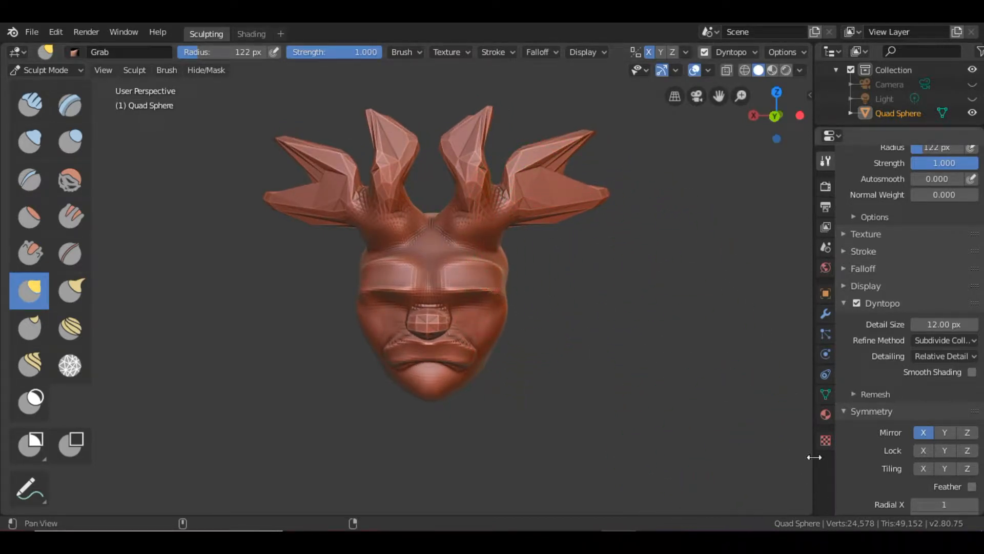
pyautogui.moveTo(594, 248)
pyautogui.mouseDown(button='middle')
pyautogui.moveTo(411, 278)
pyautogui.moveTo(530, 264)
pyautogui.moveTo(518, 257)
pyautogui.moveTo(519, 235)
pyautogui.moveTo(502, 259)
pyautogui.moveTo(518, 285)
pyautogui.moveTo(478, 263)
pyautogui.moveTo(517, 247)
pyautogui.mouseUp(button='middle')
pyautogui.press('super+space')
pyautogui.press('super+space')
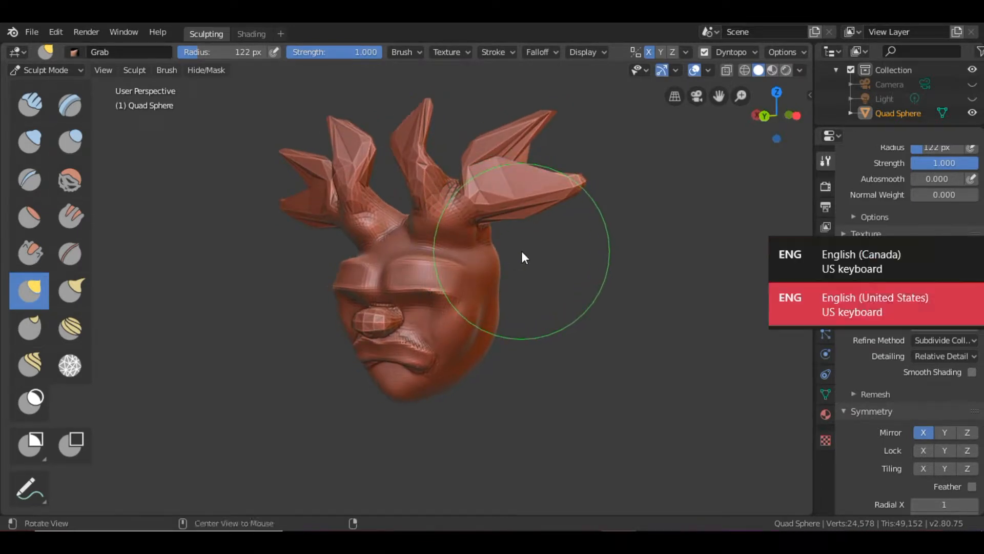
pyautogui.moveTo(528, 256)
pyautogui.mouseDown(button='middle')
pyautogui.moveTo(592, 318)
pyautogui.moveTo(584, 314)
pyautogui.mouseUp(button='middle')
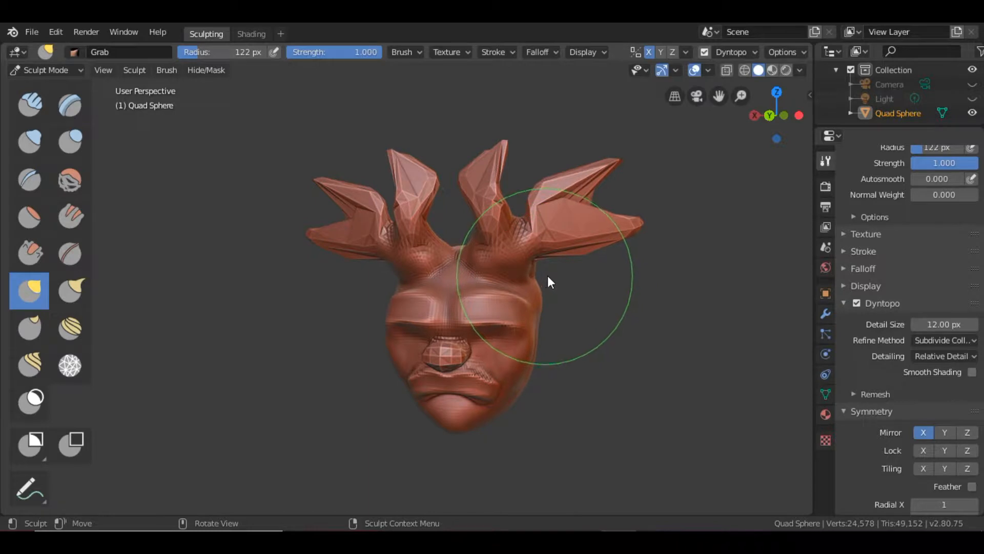
# Review the Dyntopo detail size and the available Refine Method and Detailing options without changing them
pyautogui.moveTo(926, 325); pyautogui.dragTo(923, 324)
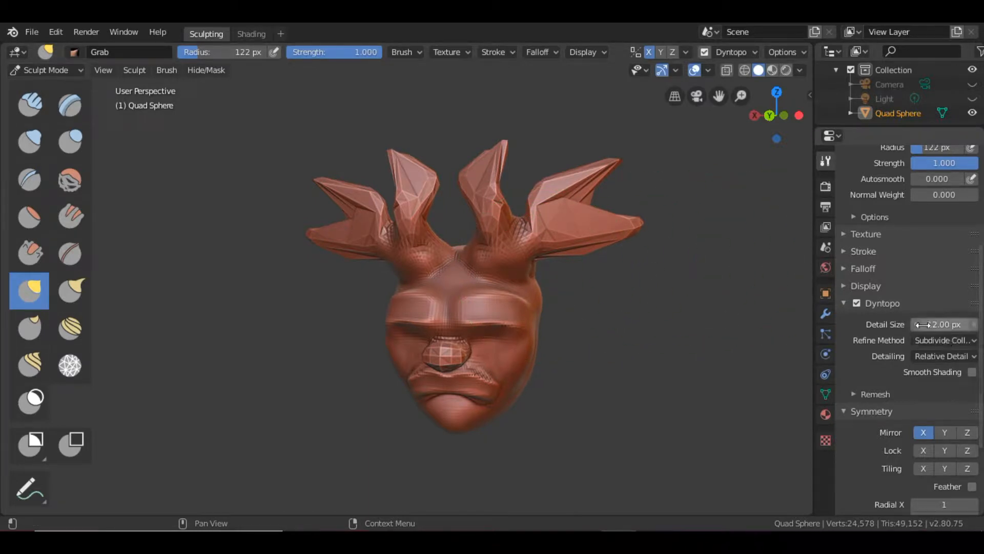
pyautogui.click(952, 341)
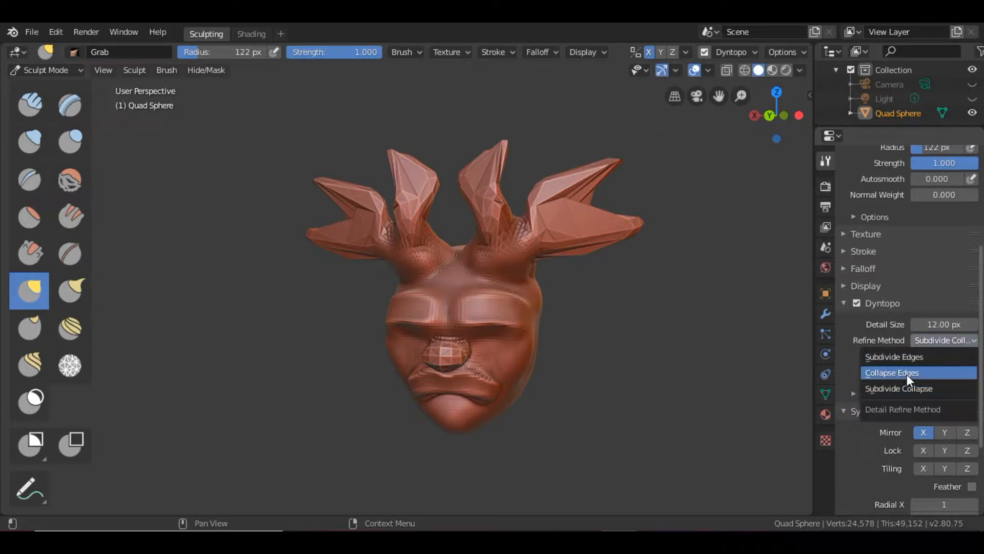
pyautogui.click(958, 341)
pyautogui.click(957, 340)
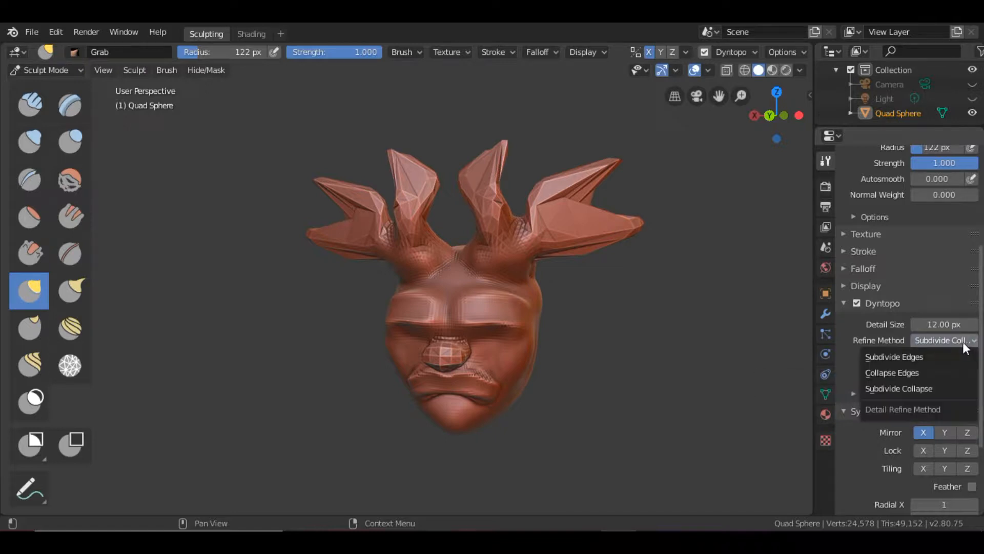
pyautogui.click(955, 342)
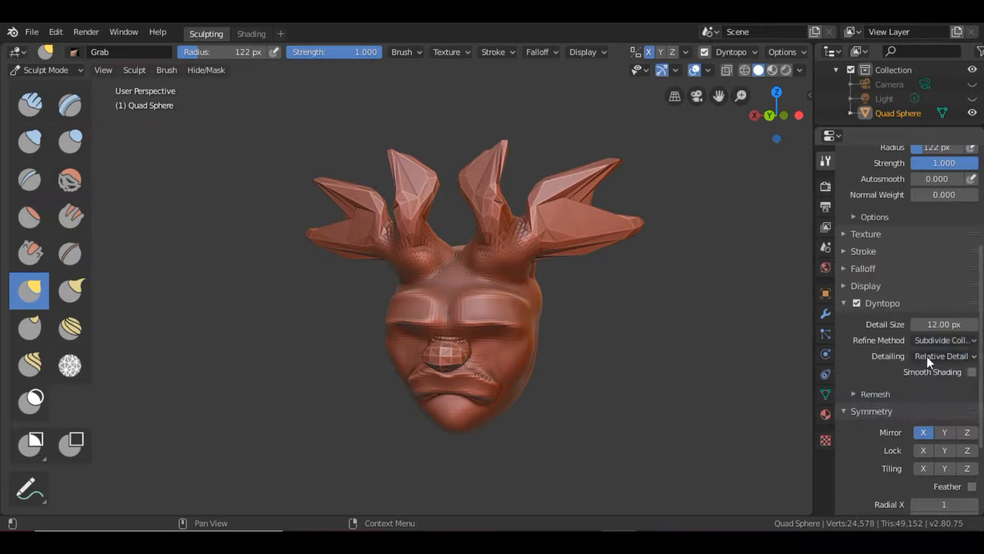
pyautogui.click(966, 357)
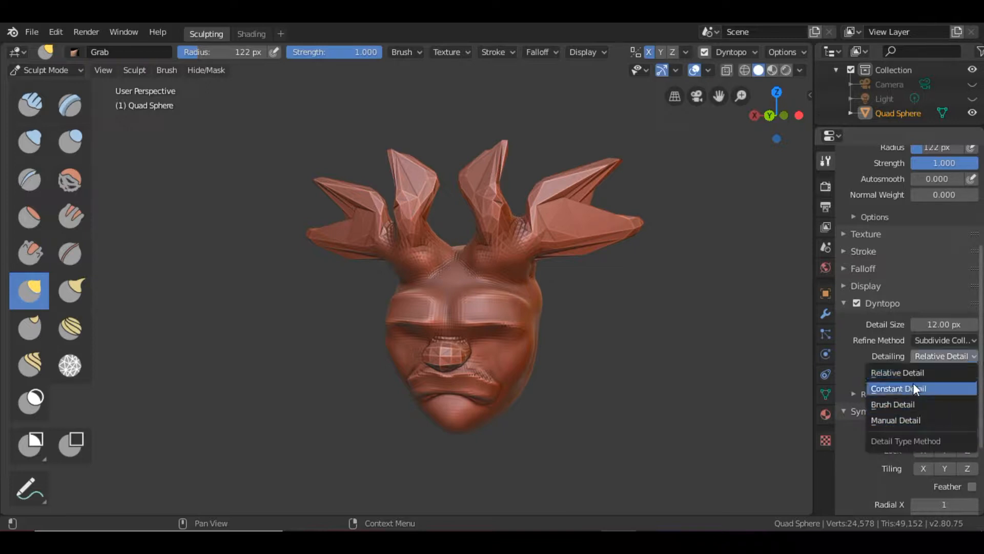
pyautogui.click(917, 339)
# Inspect the mesh facets up close where the horns meet the forehead
pyautogui.moveTo(619, 309)
pyautogui.keyDown('alt'); pyautogui.mouseDown()
pyautogui.moveTo(573, 309)
pyautogui.moveTo(592, 303)
pyautogui.mouseUp(); pyautogui.keyUp('alt')
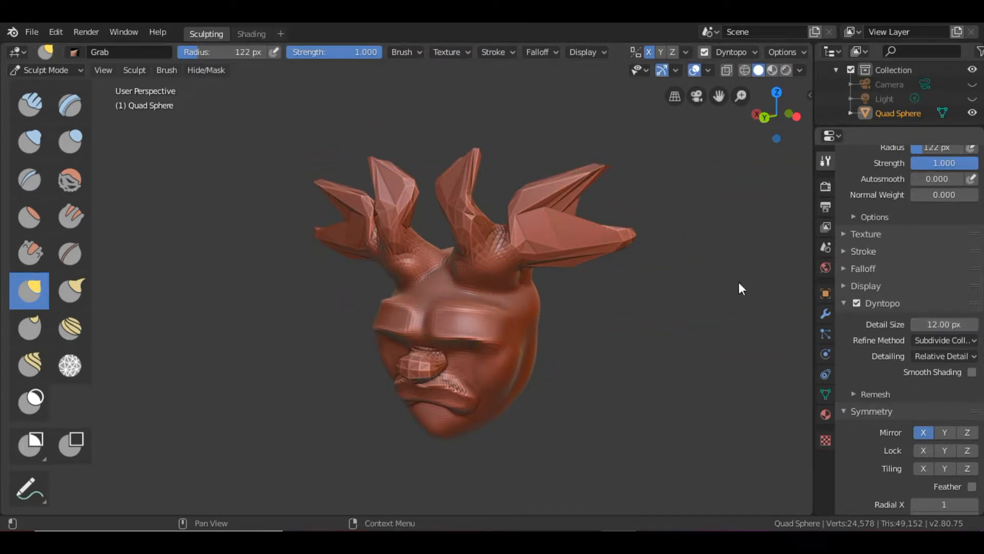
pyautogui.scroll(6, 482, 287)
pyautogui.scroll(4, 630, 240)
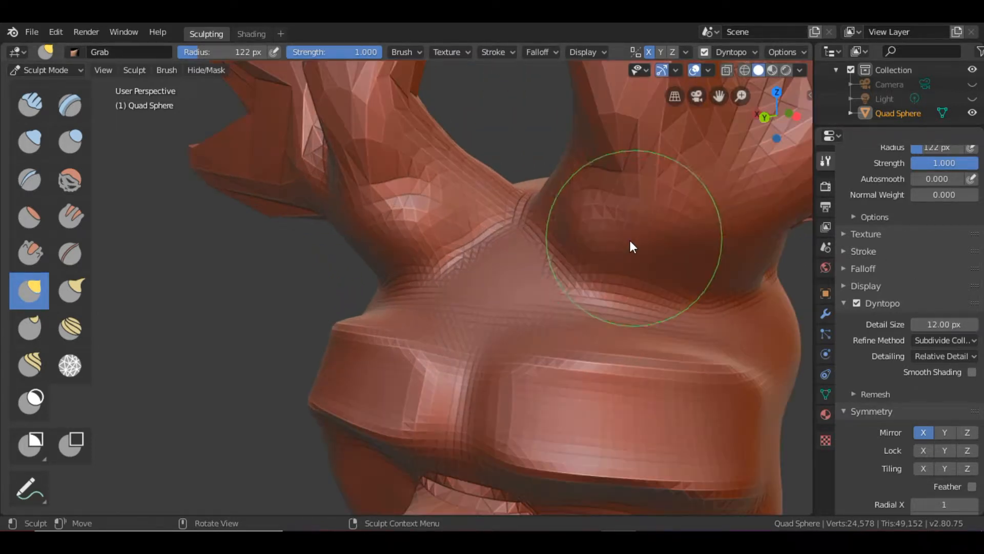
pyautogui.scroll(-1, 610, 261)
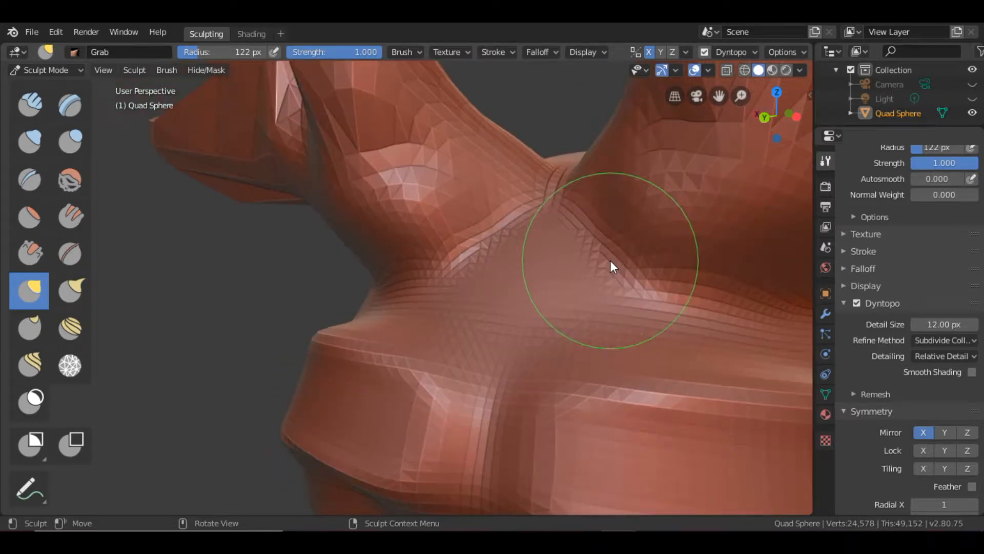
pyautogui.scroll(-1, 610, 263)
pyautogui.scroll(1, 595, 257)
pyautogui.moveTo(536, 265)
pyautogui.mouseDown()
pyautogui.moveTo(530, 251)
pyautogui.moveTo(542, 243)
pyautogui.moveTo(550, 266)
pyautogui.mouseUp()
pyautogui.hotkey('ctrl', 'z')
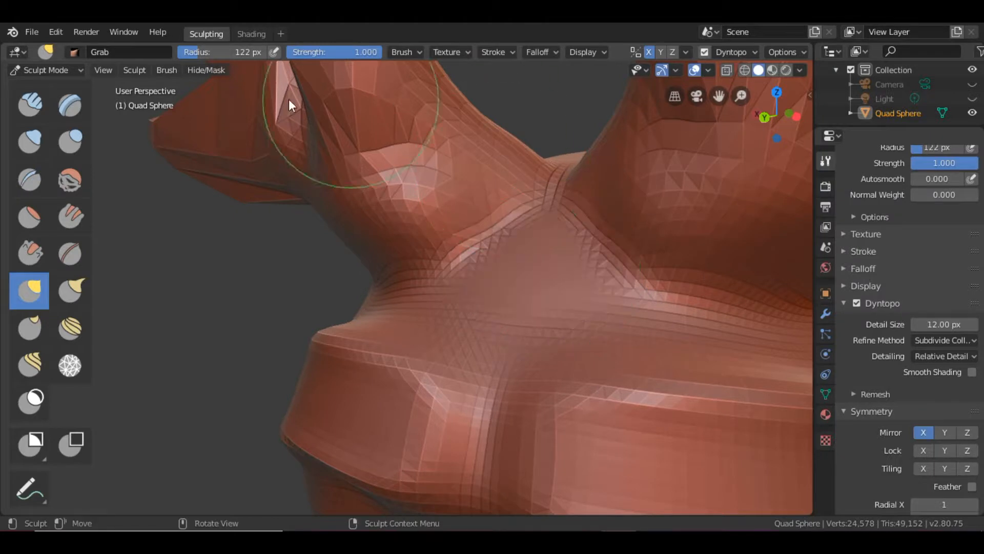
# Choose the Clay Strips brush and lay a stroke on the forehead between the horns with the 12 px relative detail
pyautogui.click(28, 142)
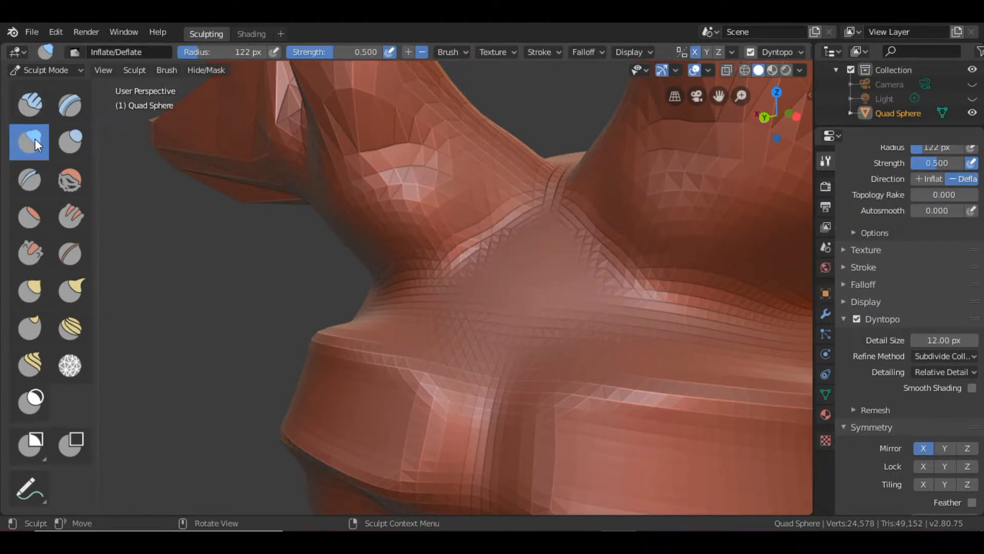
pyautogui.click(29, 105)
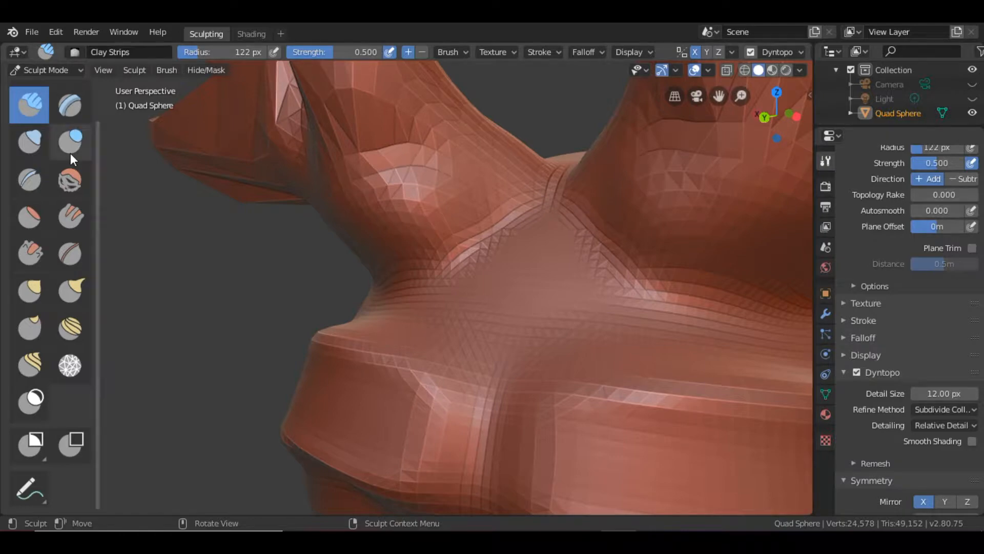
pyautogui.scroll(2, 70, 194)
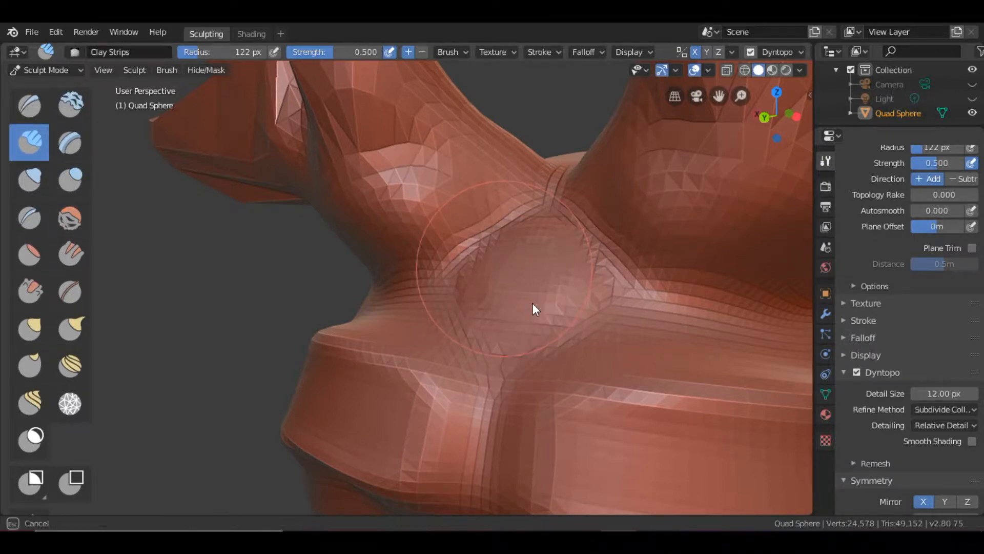
pyautogui.moveTo(534, 303); pyautogui.dragTo(549, 295)
pyautogui.scroll(-2, 532, 287)
pyautogui.scroll(-6, 540, 262)
pyautogui.scroll(4, 469, 284)
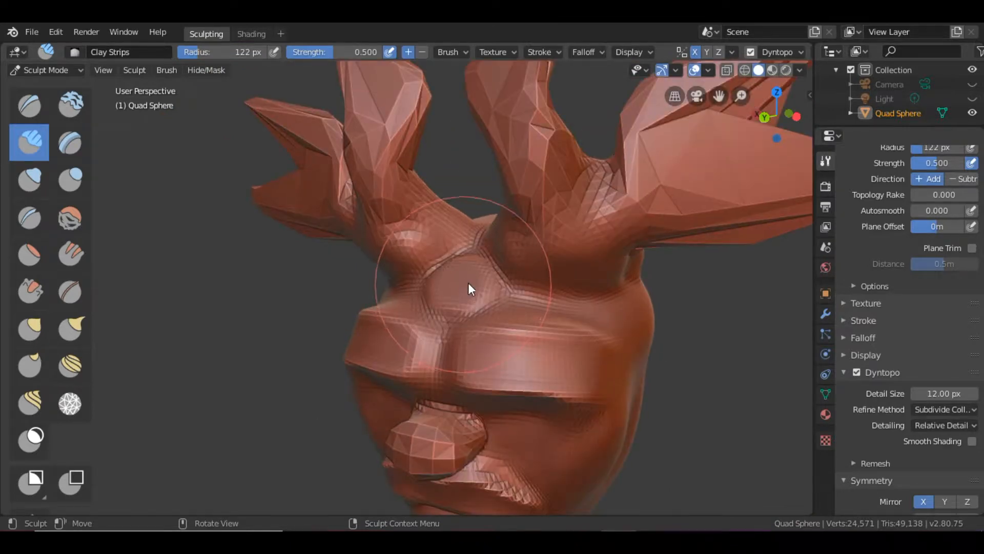
pyautogui.moveTo(493, 294); pyautogui.dragTo(529, 321, button='middle')
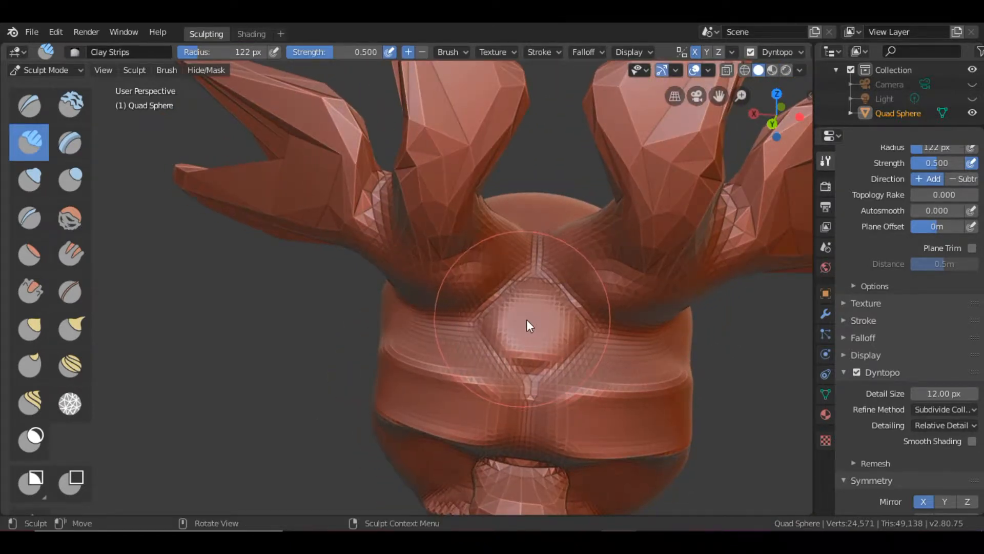
# Reduce the Clay Strips radius to 33 px and stroke over the forehead patch between the horns
pyautogui.scroll(-2, 523, 319)
pyautogui.press('f')
pyautogui.click(461, 306)
pyautogui.moveTo(506, 310)
pyautogui.mouseDown()
pyautogui.moveTo(493, 312)
pyautogui.moveTo(502, 311)
pyautogui.mouseUp()
pyautogui.scroll(1, 494, 307)
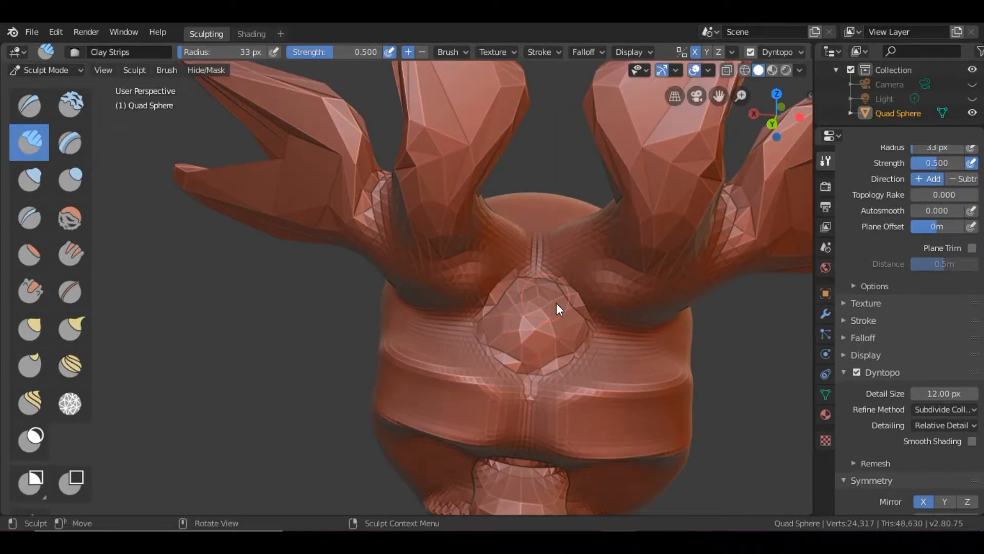
# Test relative detail with Clay Strips strokes on the forehead, once from close up and once from farther away
pyautogui.scroll(5, 555, 303)
pyautogui.moveTo(724, 374)
pyautogui.mouseDown()
pyautogui.moveTo(756, 368)
pyautogui.moveTo(725, 373)
pyautogui.moveTo(735, 364)
pyautogui.moveTo(694, 339)
pyautogui.mouseUp()
pyautogui.scroll(-8, 674, 303)
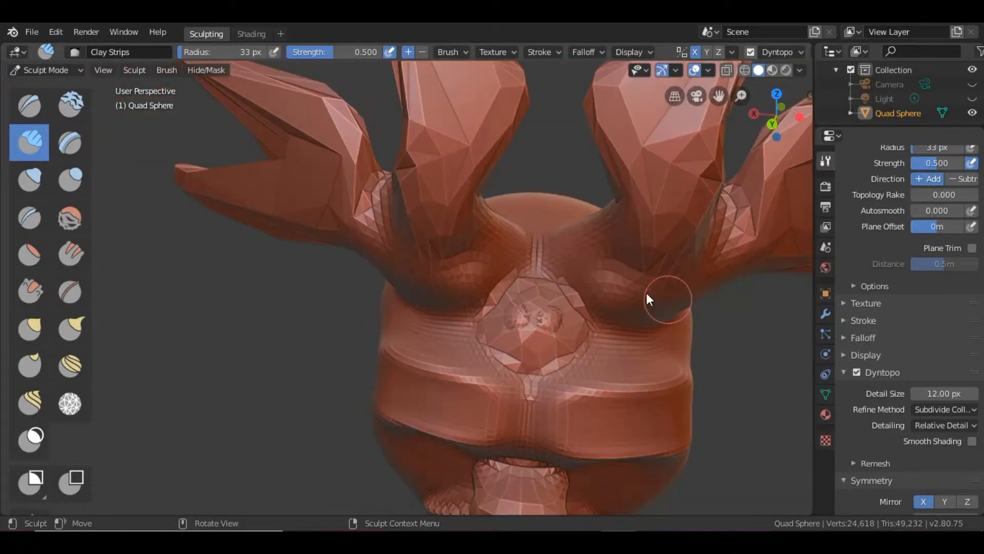
pyautogui.moveTo(595, 359)
pyautogui.keyDown('alt'); pyautogui.mouseDown()
pyautogui.moveTo(567, 308)
pyautogui.moveTo(521, 310)
pyautogui.moveTo(550, 306)
pyautogui.moveTo(468, 288)
pyautogui.moveTo(521, 268)
pyautogui.moveTo(539, 278)
pyautogui.moveTo(479, 264)
pyautogui.moveTo(530, 261)
pyautogui.moveTo(584, 301)
pyautogui.moveTo(567, 309)
pyautogui.mouseUp(); pyautogui.keyUp('alt')
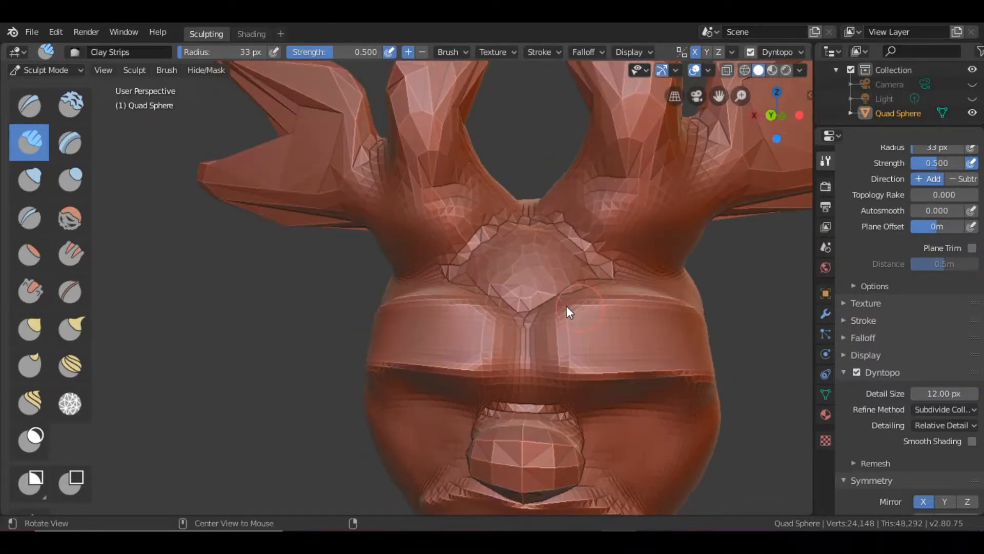
# Build up a small bump at the centre of the forehead patch with close-up Clay Strips strokes
pyautogui.scroll(5, 514, 263)
pyautogui.moveTo(686, 264)
pyautogui.mouseDown()
pyautogui.moveTo(703, 211)
pyautogui.moveTo(672, 253)
pyautogui.moveTo(672, 205)
pyautogui.moveTo(670, 217)
pyautogui.mouseUp()
pyautogui.keyDown('alt'); pyautogui.keyDown('shift'); pyautogui.moveTo(696, 263); pyautogui.dragTo(601, 269); pyautogui.keyUp('shift'); pyautogui.keyUp('alt')
pyautogui.scroll(2, 608, 225)
pyautogui.scroll(-2, 665, 190)
pyautogui.moveTo(599, 204); pyautogui.dragTo(595, 180)
pyautogui.moveTo(630, 215)
pyautogui.mouseDown()
pyautogui.moveTo(567, 226)
pyautogui.moveTo(598, 186)
pyautogui.mouseUp()
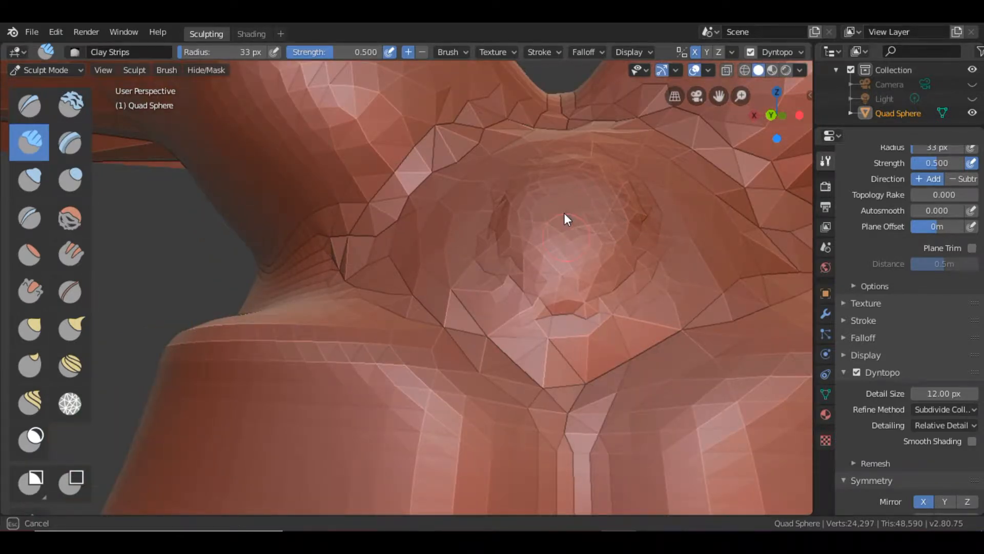
pyautogui.scroll(-10, 564, 213)
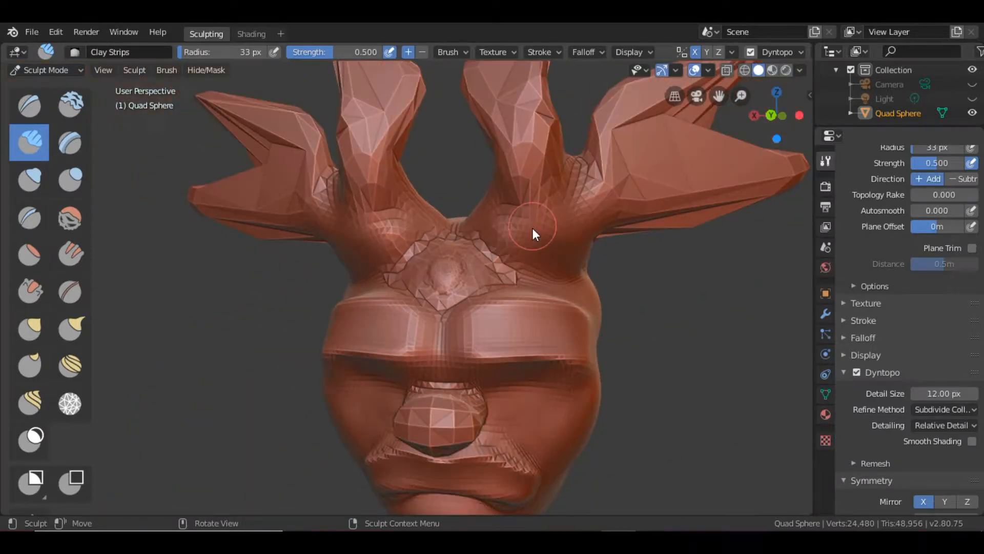
# Switch the Dyntopo detailing to Constant Detail, keeping the Subdivide Collapse refine method
pyautogui.moveTo(533, 228); pyautogui.dragTo(560, 316, button='middle')
pyautogui.click(954, 409)
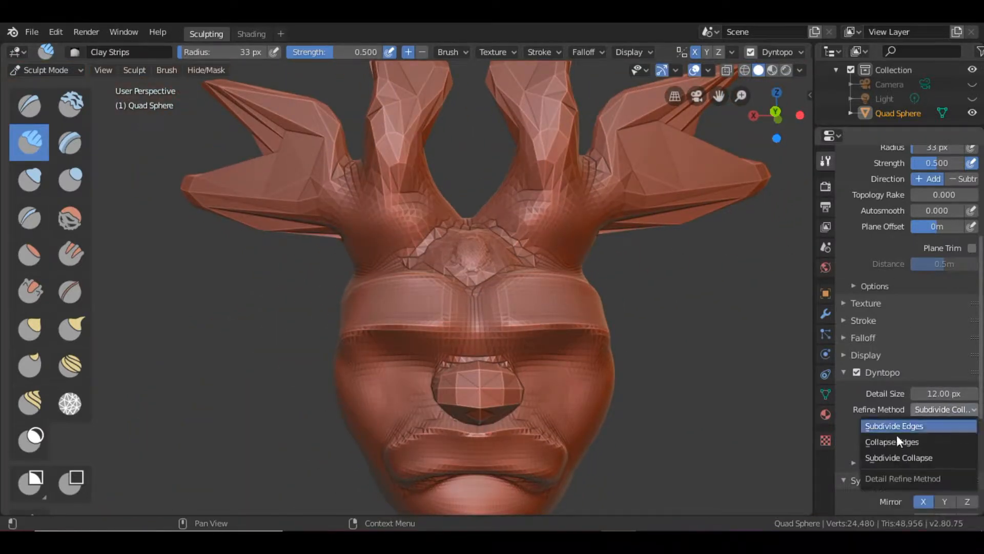
pyautogui.click(947, 425)
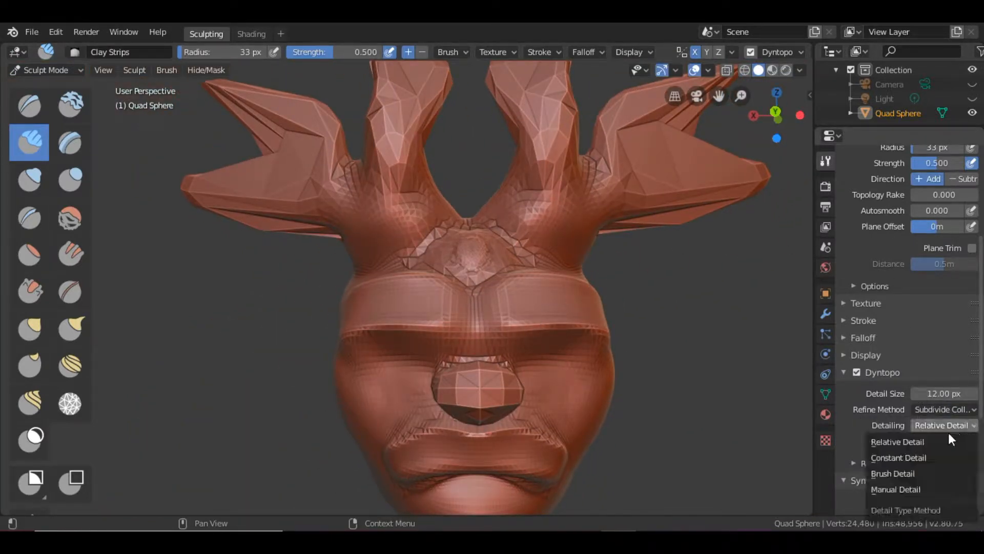
pyautogui.click(913, 459)
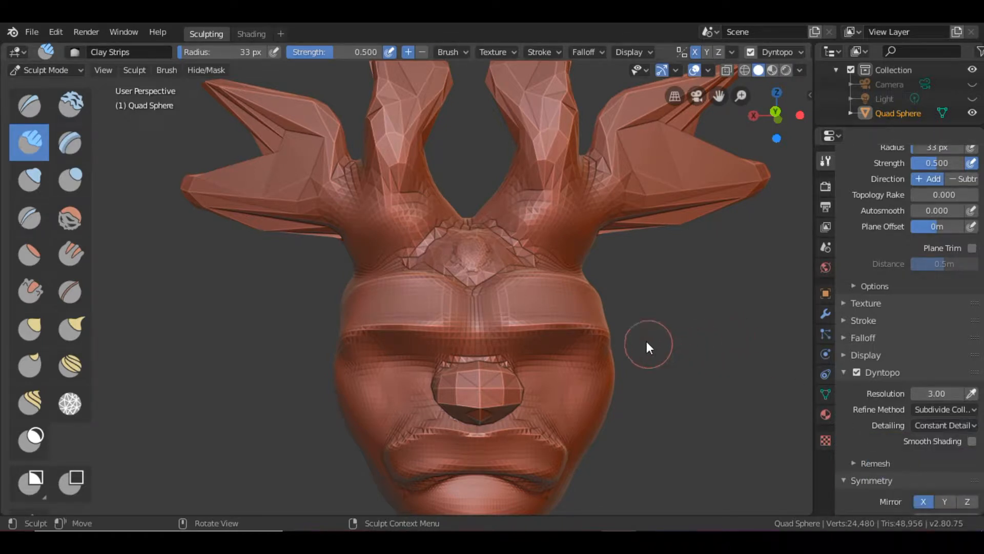
# Undo the Clay Strips strokes made on the forehead with relative detail
pyautogui.hotkey('ctrl', 'z')
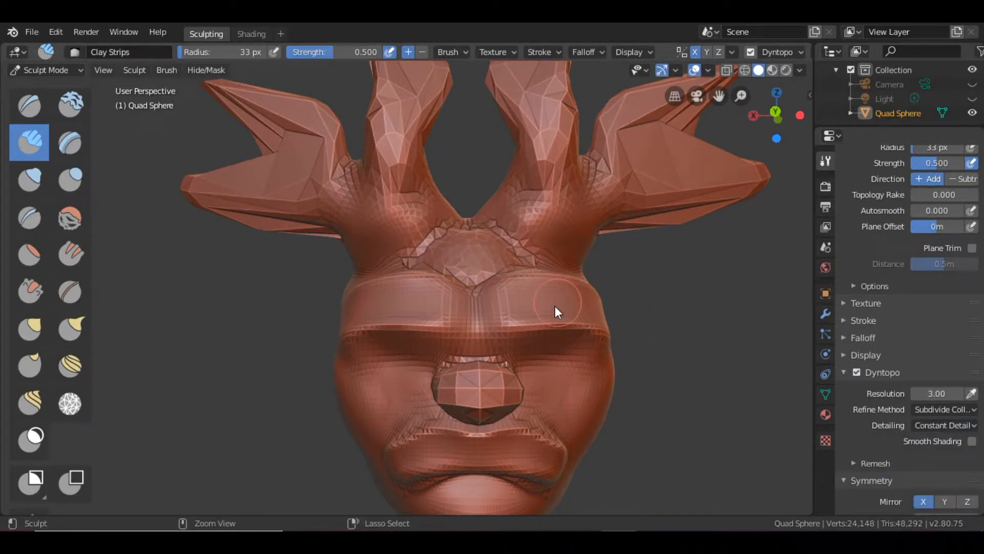
pyautogui.hotkey('ctrl', 'shift', 'z')
pyautogui.hotkey('ctrl', 'shift', 'z')
pyautogui.hotkey('ctrl', 'shift', 'z')
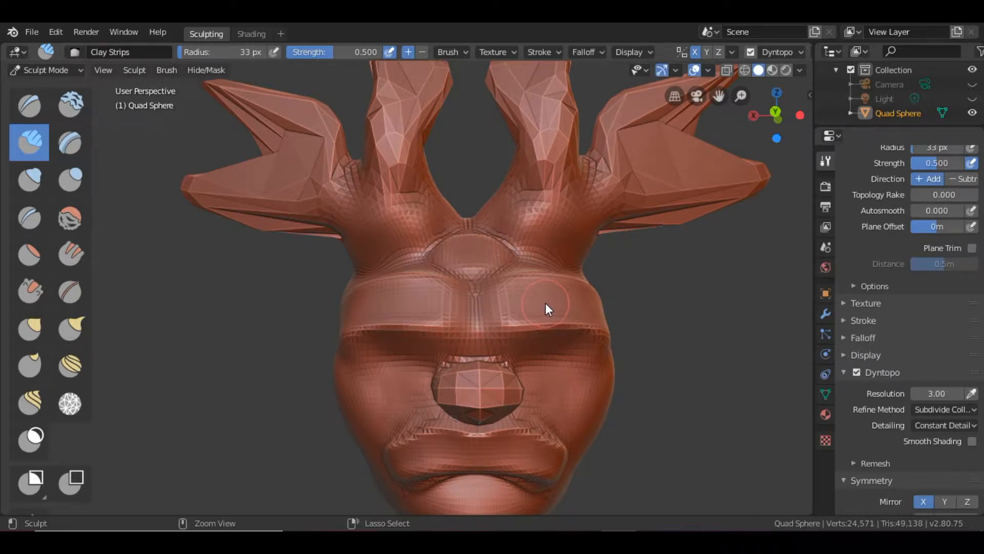
pyautogui.moveTo(595, 299)
pyautogui.mouseDown(button='middle')
pyautogui.moveTo(608, 316)
pyautogui.moveTo(596, 316)
pyautogui.mouseUp(button='middle')
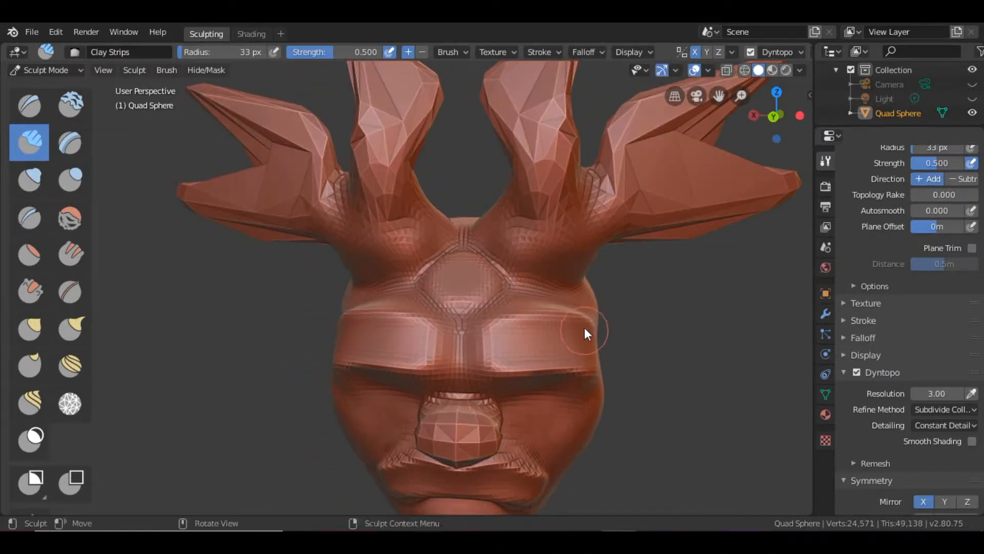
pyautogui.hotkey('ctrl', 'z')
# Try Clay Strips on the forehead with the constant detail resolution of 3.00 and undo it
pyautogui.moveTo(540, 303)
pyautogui.mouseDown(button='middle')
pyautogui.moveTo(487, 290)
pyautogui.moveTo(493, 300)
pyautogui.moveTo(564, 279)
pyautogui.moveTo(561, 294)
pyautogui.mouseUp(button='middle')
pyautogui.hotkey('ctrl', 'z')
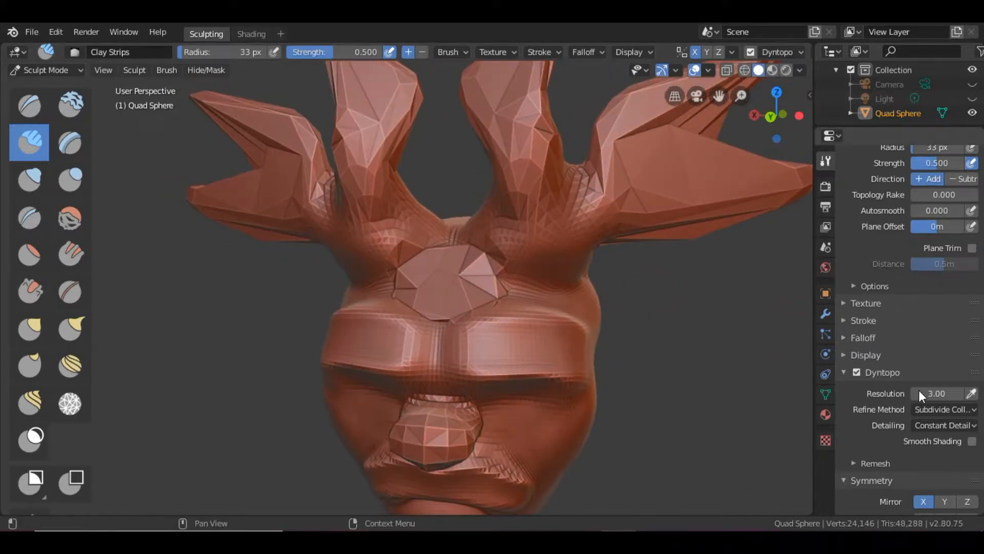
pyautogui.hotkey('ctrl', 'shift', 'z')
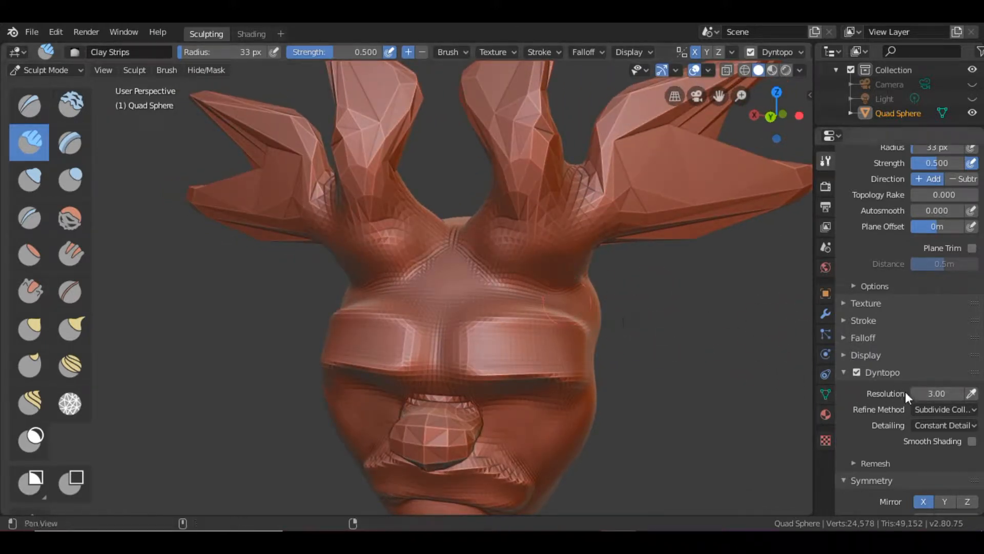
# Set the Dyntopo resolution to 10 and lay Clay Strips strokes across the forehead between the horns
pyautogui.moveTo(625, 380); pyautogui.dragTo(785, 319, button='middle')
pyautogui.click(933, 393)
pyautogui.write('3.0')
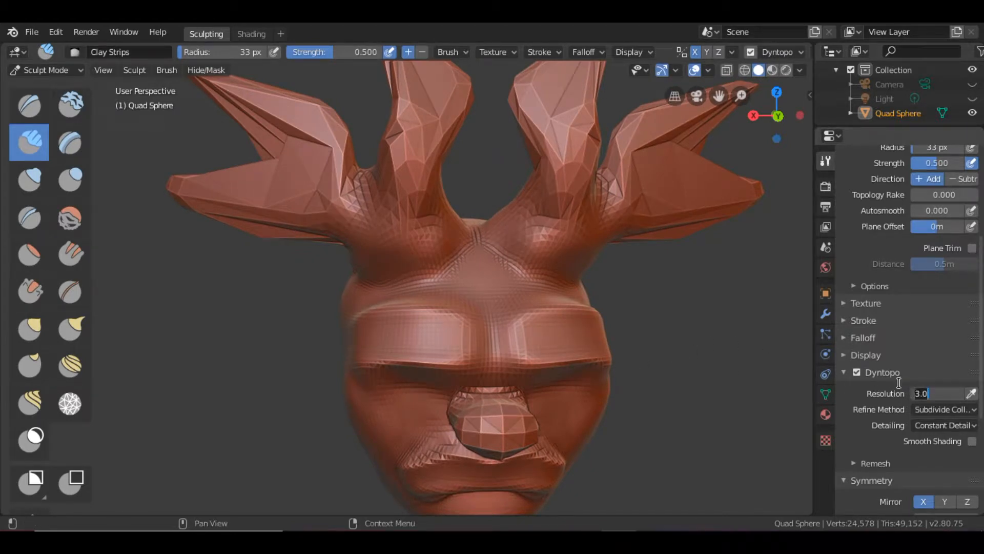
pyautogui.write('10')
pyautogui.press('Return')
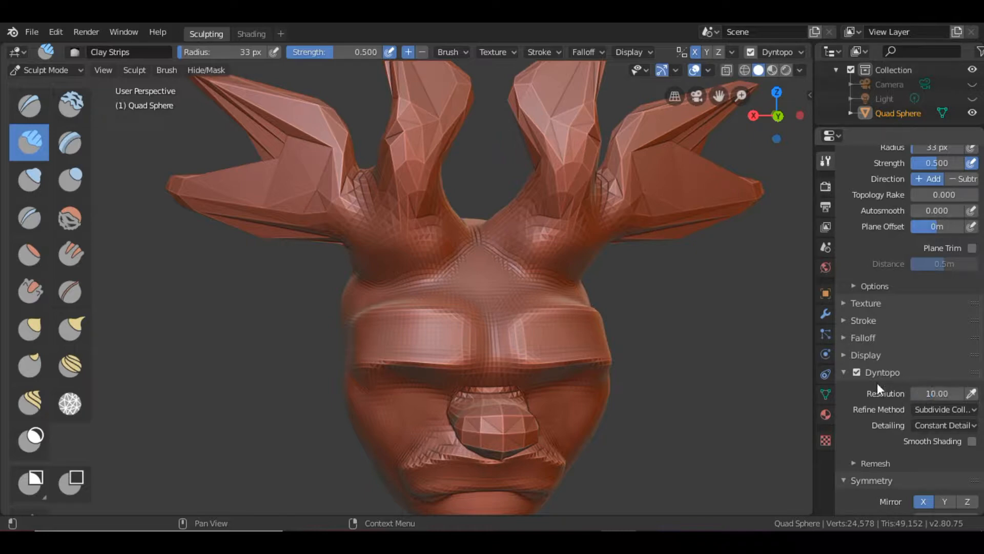
pyautogui.moveTo(489, 266); pyautogui.dragTo(477, 275)
pyautogui.moveTo(575, 299); pyautogui.dragTo(520, 309, button='middle')
pyautogui.moveTo(521, 309)
pyautogui.mouseDown()
pyautogui.moveTo(520, 292)
pyautogui.moveTo(468, 287)
pyautogui.mouseUp()
# Extend the resolution-10 forehead patch with more Clay Strips strokes around its centre, brow edge and top corner at different viewing distances
pyautogui.scroll(8, 485, 300)
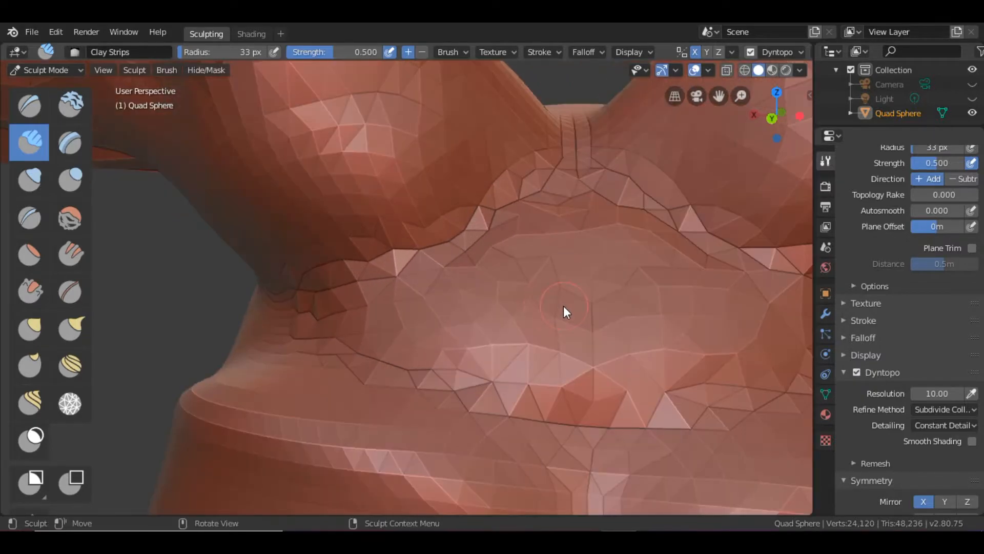
pyautogui.scroll(-3, 564, 305)
pyautogui.moveTo(561, 306)
pyautogui.mouseDown()
pyautogui.moveTo(515, 315)
pyautogui.moveTo(574, 278)
pyautogui.moveTo(493, 253)
pyautogui.moveTo(527, 278)
pyautogui.mouseUp()
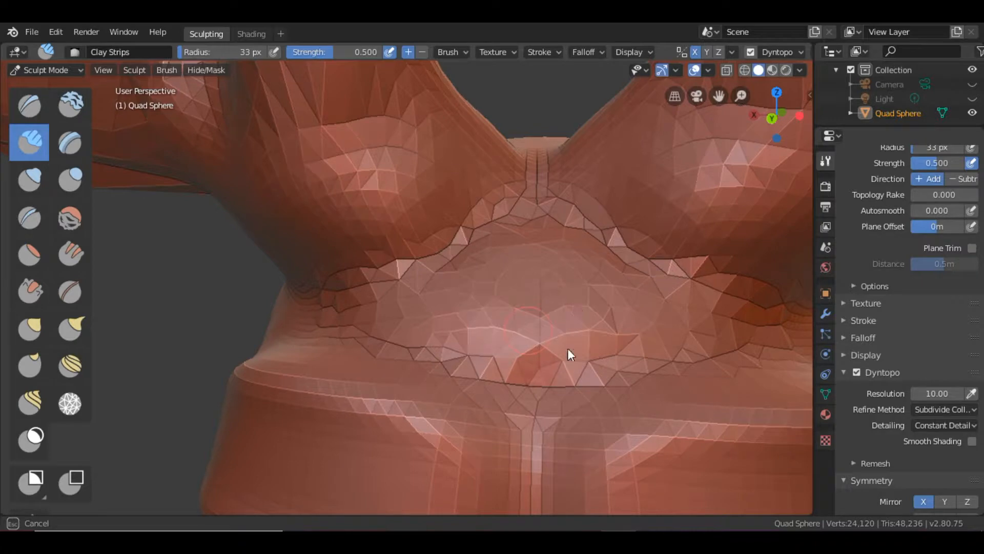
pyautogui.moveTo(575, 303); pyautogui.dragTo(571, 344)
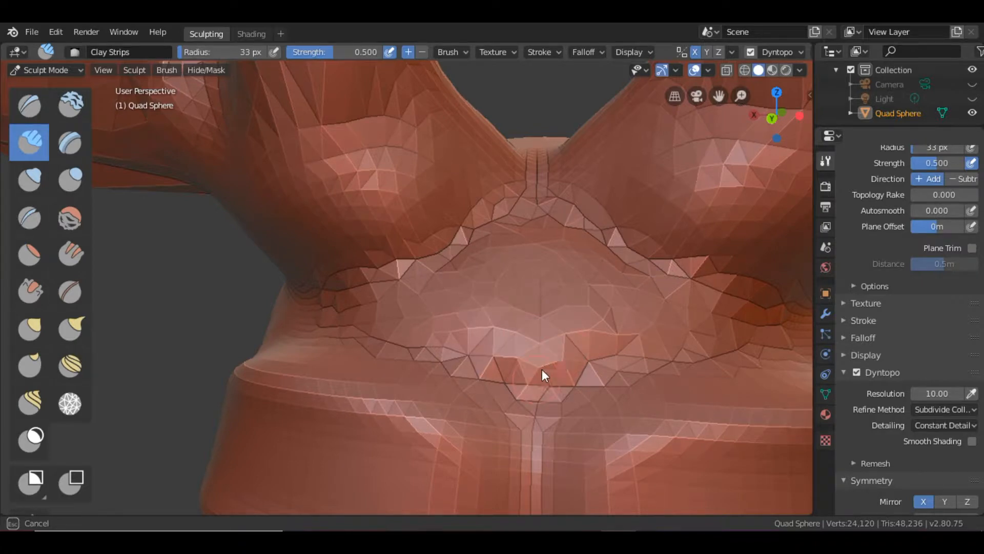
pyautogui.moveTo(534, 220); pyautogui.dragTo(505, 200)
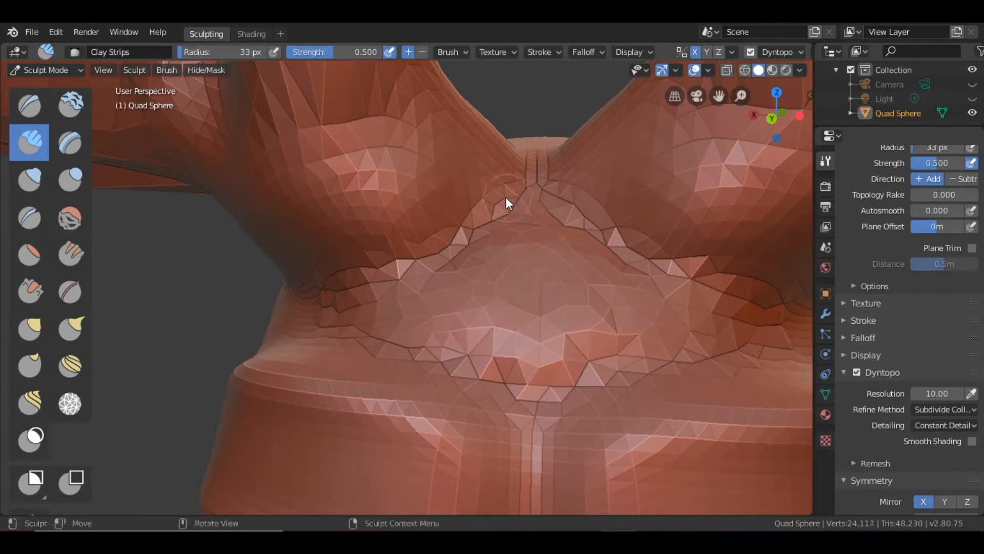
pyautogui.scroll(-5, 504, 204)
pyautogui.scroll(5, 504, 261)
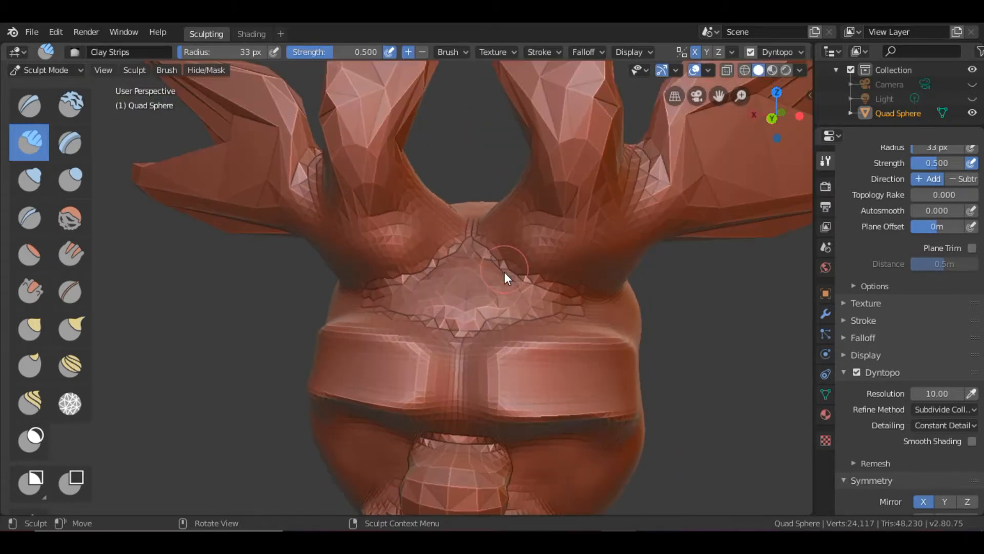
pyautogui.moveTo(506, 304)
pyautogui.mouseDown()
pyautogui.moveTo(500, 310)
pyautogui.moveTo(505, 300)
pyautogui.mouseUp()
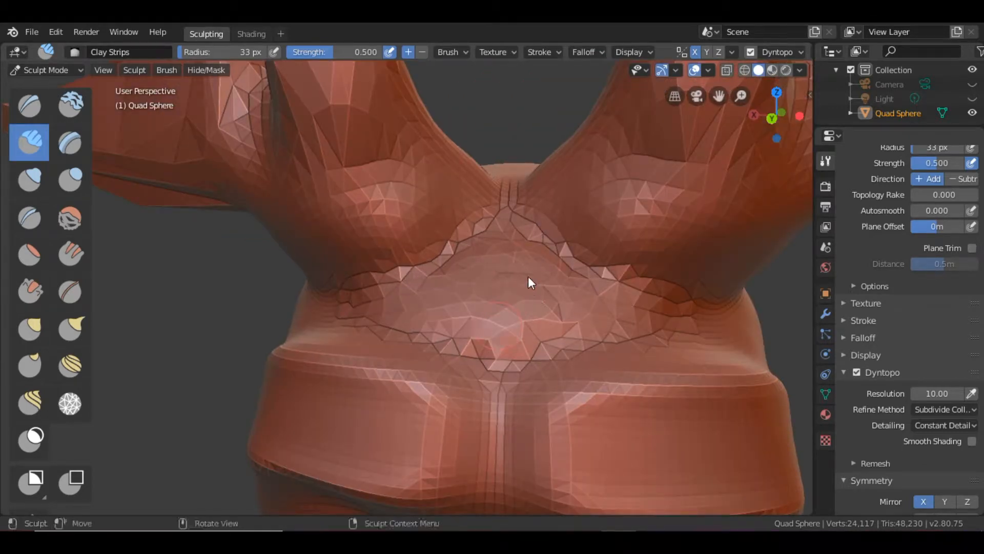
pyautogui.moveTo(538, 340); pyautogui.dragTo(614, 290, button='middle')
pyautogui.moveTo(614, 290)
pyautogui.mouseDown()
pyautogui.moveTo(513, 273)
pyautogui.moveTo(497, 236)
pyautogui.mouseUp()
# Set the Dyntopo resolution to 20 and build up the centre of the forehead patch with Clay Strips
pyautogui.click(930, 392)
pyautogui.write('1')
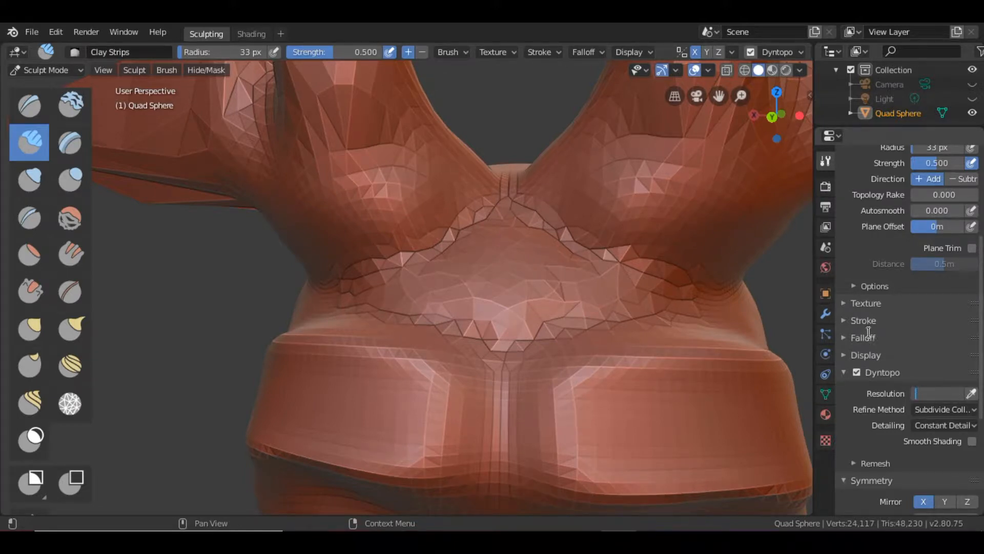
pyautogui.press('Return')
pyautogui.moveTo(510, 268)
pyautogui.mouseDown()
pyautogui.moveTo(552, 265)
pyautogui.moveTo(521, 290)
pyautogui.moveTo(551, 289)
pyautogui.moveTo(503, 323)
pyautogui.moveTo(510, 268)
pyautogui.moveTo(524, 269)
pyautogui.moveTo(455, 315)
pyautogui.moveTo(495, 254)
pyautogui.moveTo(399, 311)
pyautogui.moveTo(410, 308)
pyautogui.mouseUp()
pyautogui.moveTo(529, 307); pyautogui.dragTo(499, 312)
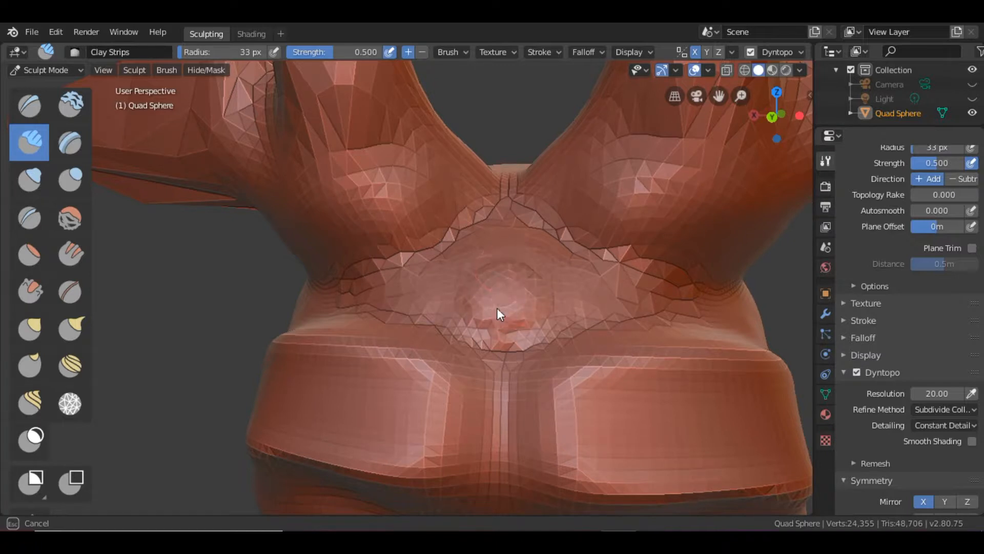
pyautogui.moveTo(506, 266); pyautogui.dragTo(506, 266)
# Set the Dyntopo resolution to 40 and build the centre of the forehead into a round bump
pyautogui.click(927, 394)
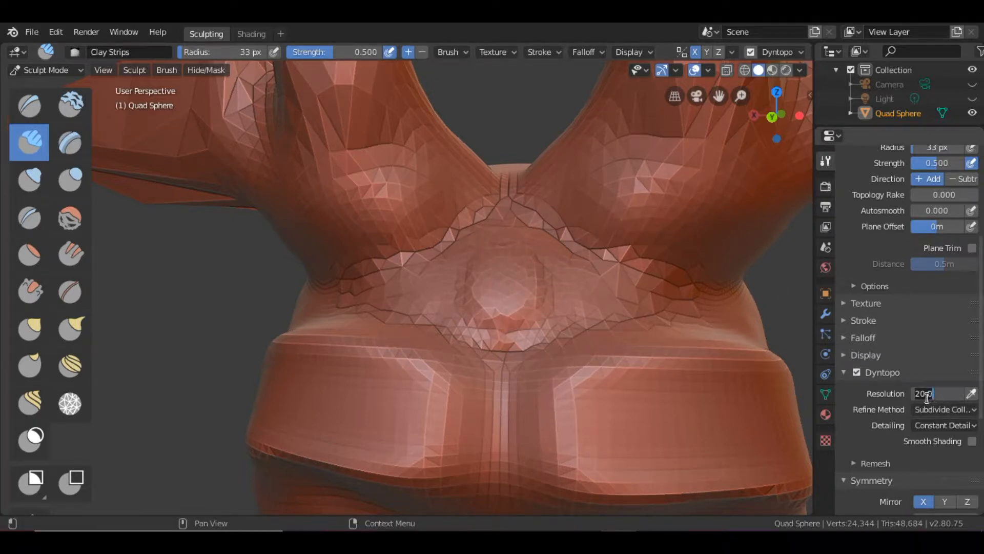
pyautogui.write('40')
pyautogui.press('Return')
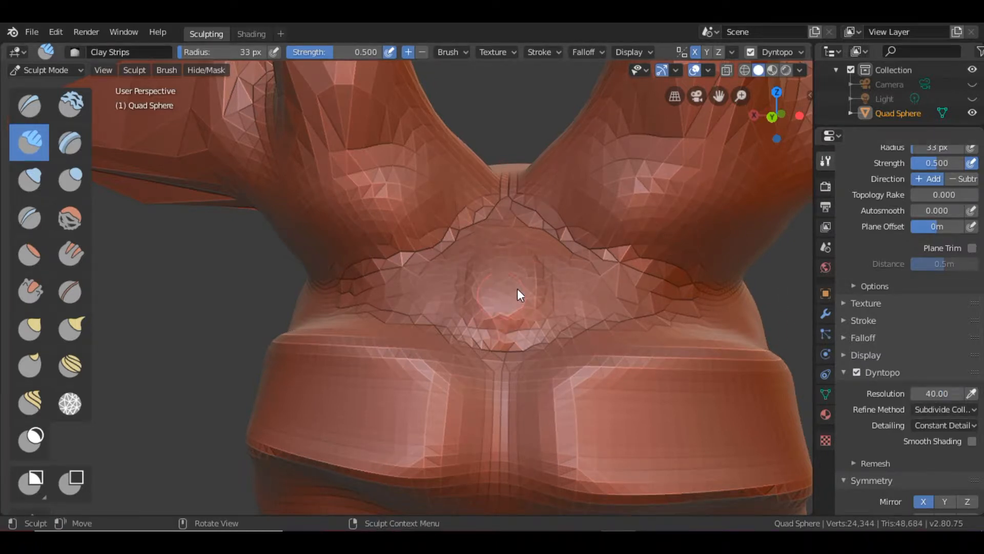
pyautogui.moveTo(519, 290)
pyautogui.mouseDown()
pyautogui.moveTo(508, 301)
pyautogui.moveTo(490, 273)
pyautogui.moveTo(507, 297)
pyautogui.moveTo(503, 272)
pyautogui.moveTo(489, 303)
pyautogui.mouseUp()
pyautogui.moveTo(532, 301)
pyautogui.mouseDown(button='middle')
pyautogui.moveTo(541, 332)
pyautogui.moveTo(634, 312)
pyautogui.mouseUp(button='middle')
# Set the Dyntopo resolution to 80 and add Clay Strips strokes on top of the round forehead bump
pyautogui.click(927, 394)
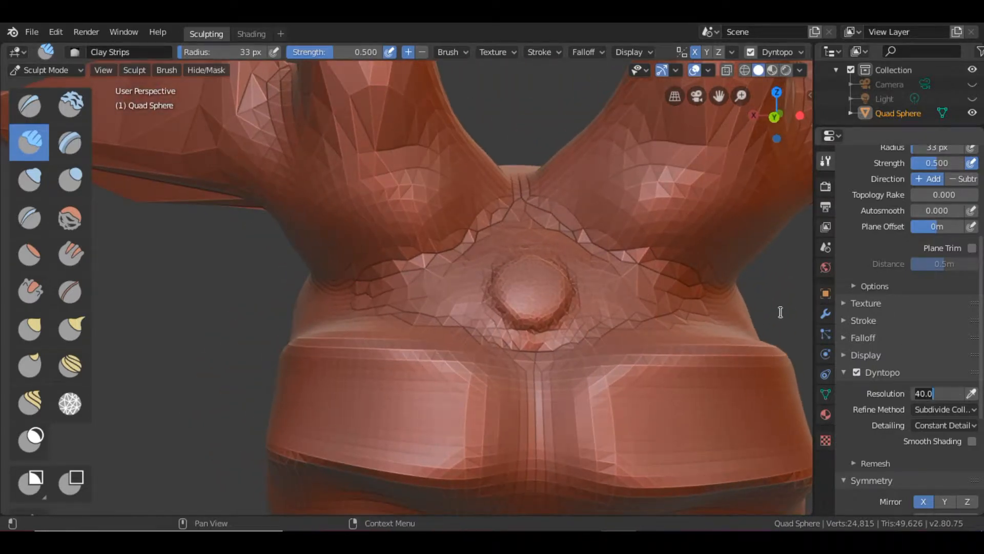
pyautogui.write('80')
pyautogui.press('Return')
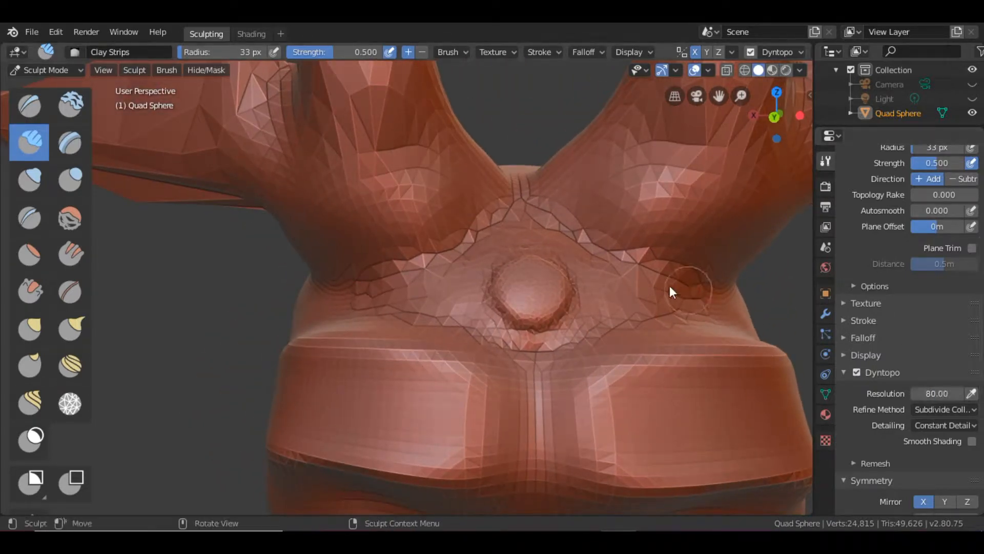
pyautogui.moveTo(544, 285)
pyautogui.mouseDown()
pyautogui.moveTo(524, 272)
pyautogui.moveTo(552, 277)
pyautogui.moveTo(552, 294)
pyautogui.mouseUp()
pyautogui.moveTo(589, 318); pyautogui.dragTo(598, 308, button='middle')
pyautogui.moveTo(518, 285)
pyautogui.mouseDown()
pyautogui.moveTo(504, 291)
pyautogui.moveTo(530, 266)
pyautogui.moveTo(494, 290)
pyautogui.moveTo(519, 306)
pyautogui.moveTo(501, 315)
pyautogui.moveTo(516, 257)
pyautogui.moveTo(541, 278)
pyautogui.mouseUp()
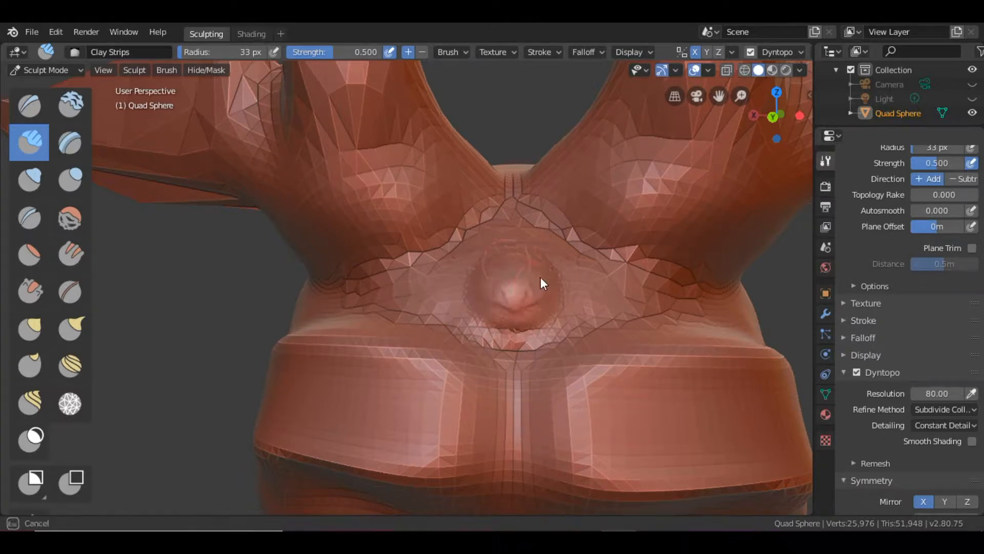
# Enlarge and round out the forehead bump with Clay Strips strokes around its sides and lower edge
pyautogui.moveTo(494, 310); pyautogui.dragTo(494, 307)
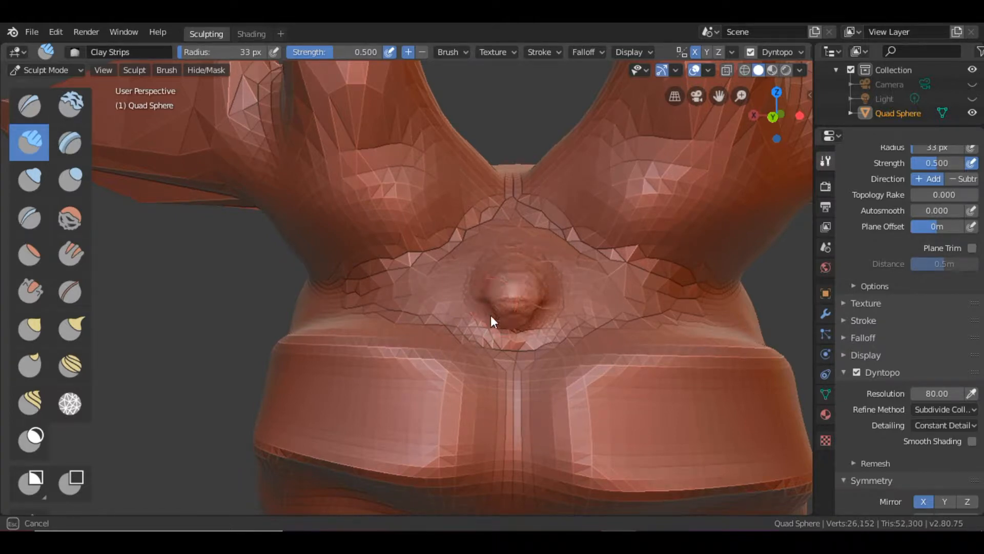
pyautogui.moveTo(485, 302); pyautogui.dragTo(492, 307)
pyautogui.moveTo(492, 308)
pyautogui.mouseDown(button='middle')
pyautogui.moveTo(628, 333)
pyautogui.moveTo(508, 287)
pyautogui.mouseUp(button='middle')
pyautogui.moveTo(507, 287); pyautogui.dragTo(475, 302)
pyautogui.moveTo(512, 337); pyautogui.dragTo(535, 297)
pyautogui.moveTo(639, 337); pyautogui.dragTo(822, 396, button='middle')
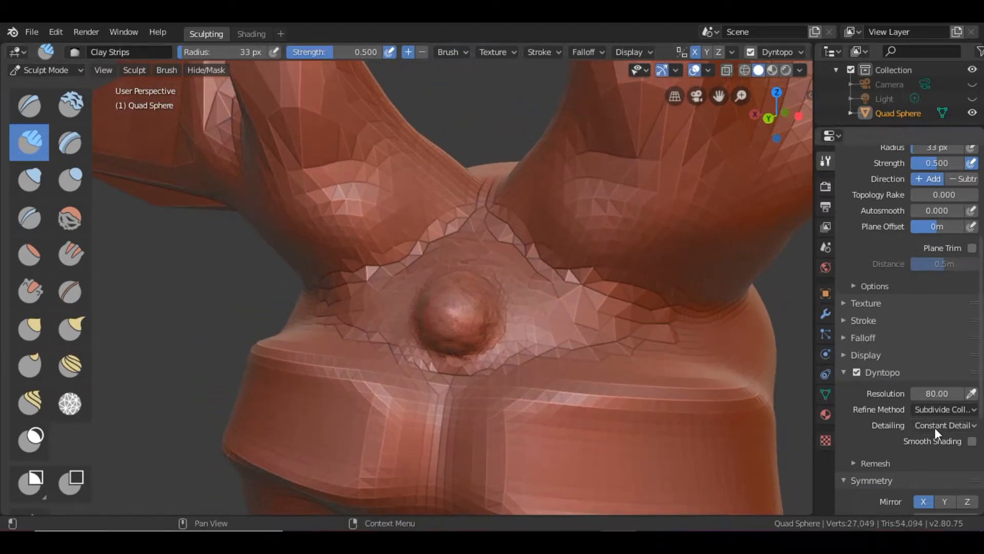
# Examine the mesh density of the forehead bump against the surrounding head, close up and from a distance
pyautogui.moveTo(564, 312)
pyautogui.mouseDown(button='middle')
pyautogui.moveTo(583, 302)
pyautogui.moveTo(611, 248)
pyautogui.moveTo(598, 325)
pyautogui.moveTo(576, 332)
pyautogui.mouseUp(button='middle')
pyautogui.scroll(-5, 589, 240)
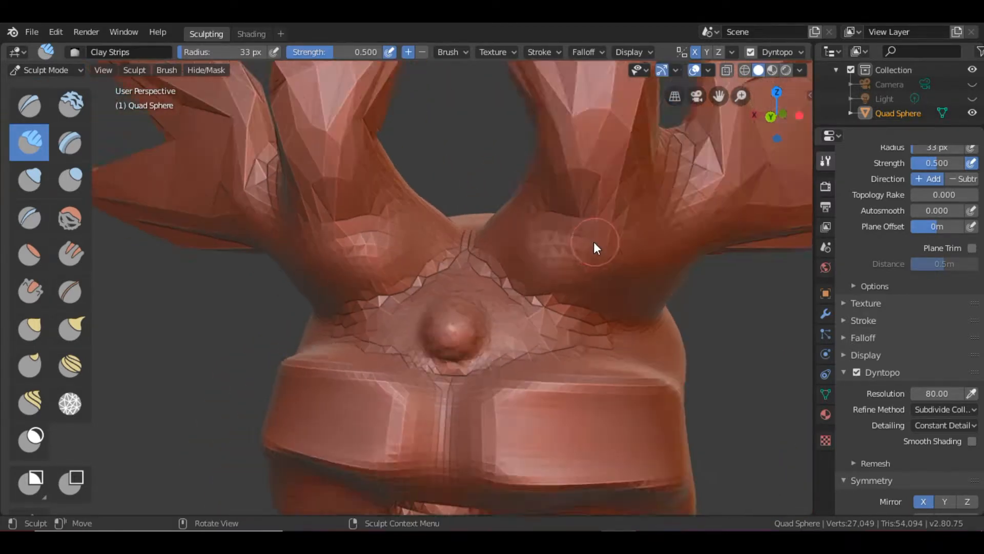
pyautogui.scroll(5, 595, 230)
pyautogui.scroll(-6, 607, 220)
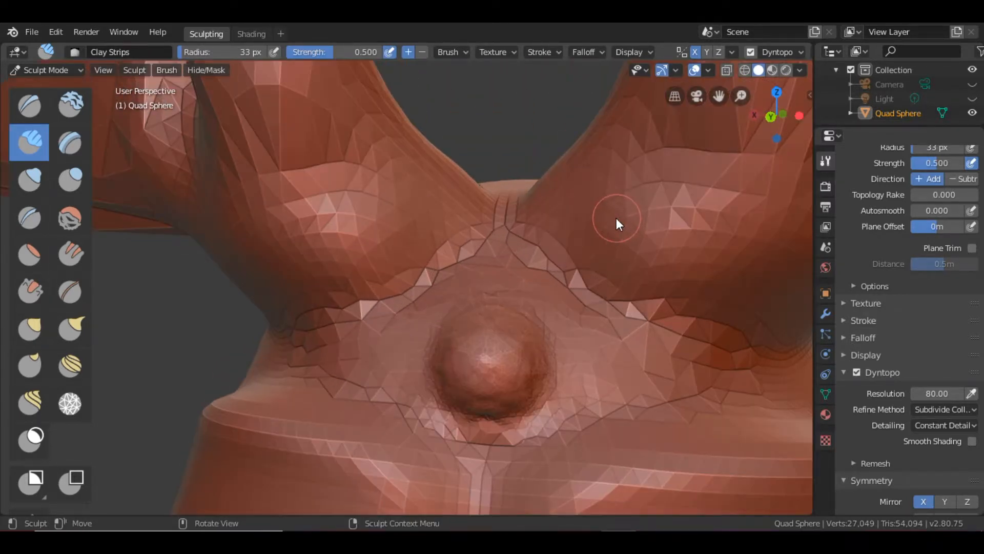
pyautogui.scroll(3, 602, 210)
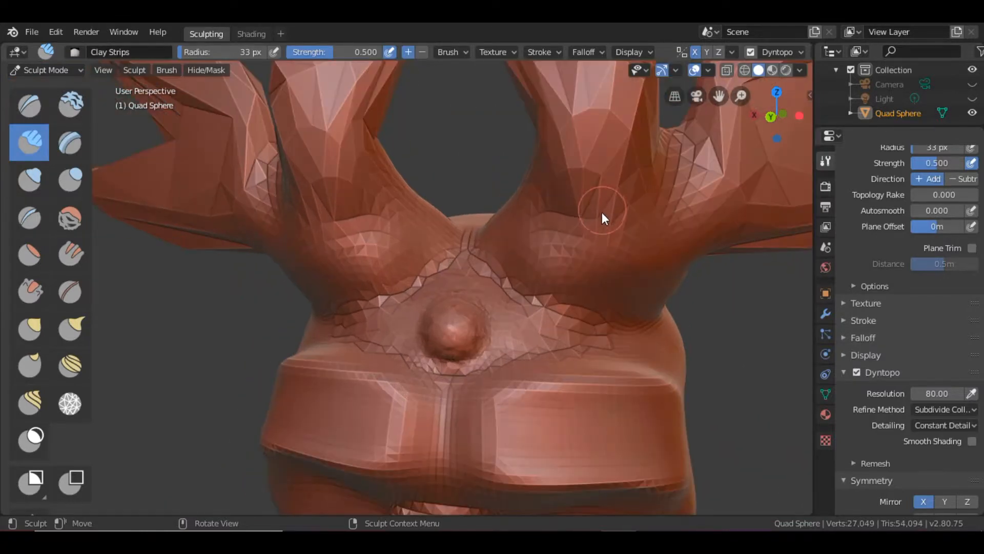
pyautogui.scroll(-5, 598, 228)
pyautogui.moveTo(604, 312)
pyautogui.mouseDown(button='middle')
pyautogui.moveTo(599, 300)
pyautogui.moveTo(485, 260)
pyautogui.moveTo(527, 316)
pyautogui.moveTo(509, 297)
pyautogui.mouseUp(button='middle')
pyautogui.scroll(6, 512, 312)
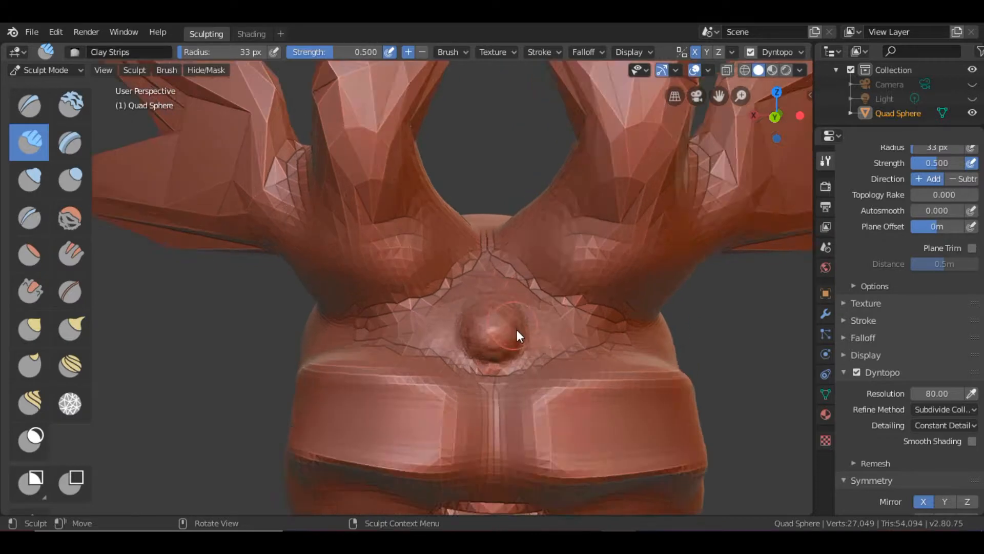
pyautogui.moveTo(565, 340)
pyautogui.mouseDown(button='middle')
pyautogui.moveTo(586, 343)
pyautogui.moveTo(577, 340)
pyautogui.mouseUp(button='middle')
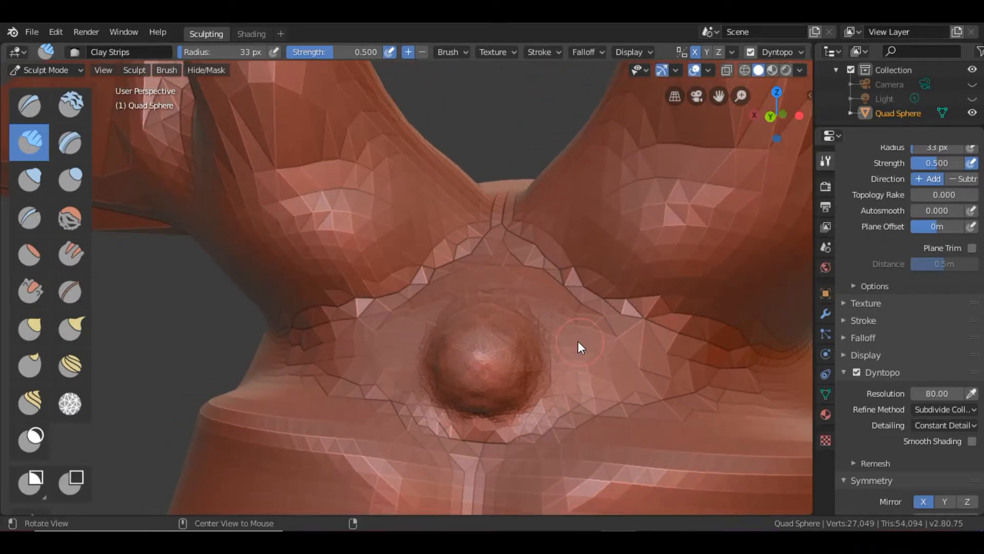
pyautogui.scroll(-6, 567, 338)
pyautogui.moveTo(541, 357); pyautogui.dragTo(548, 316, button='middle')
pyautogui.moveTo(610, 285); pyautogui.dragTo(530, 246, button='middle')
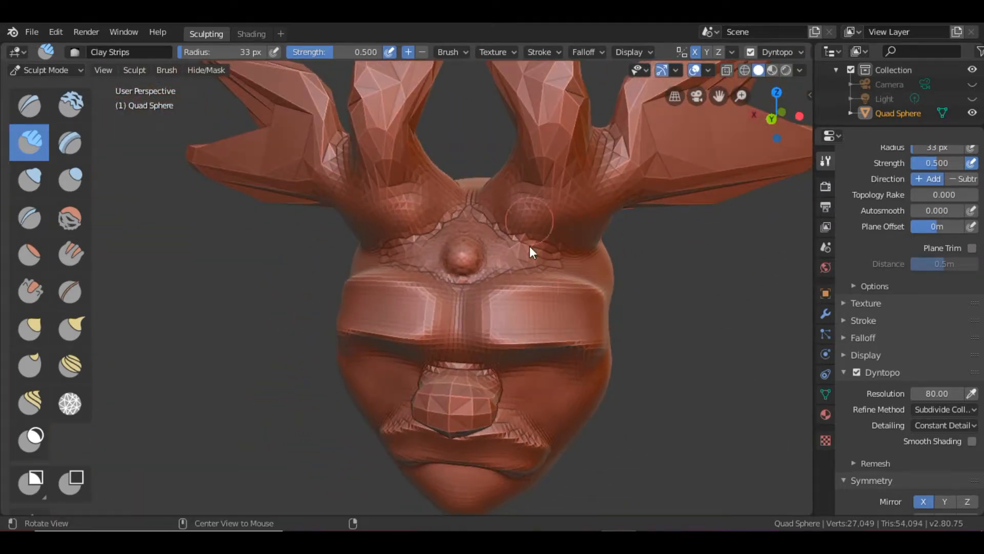
pyautogui.moveTo(571, 300)
pyautogui.mouseDown(button='middle')
pyautogui.moveTo(571, 318)
pyautogui.moveTo(564, 312)
pyautogui.mouseUp(button='middle')
# Try Dyntopo Smooth Shading while smoothing over the forehead bump and the patch around it
pyautogui.click(972, 442)
pyautogui.moveTo(685, 293)
pyautogui.mouseDown(button='middle')
pyautogui.moveTo(604, 334)
pyautogui.moveTo(652, 328)
pyautogui.moveTo(509, 341)
pyautogui.moveTo(652, 318)
pyautogui.moveTo(593, 319)
pyautogui.moveTo(604, 298)
pyautogui.moveTo(602, 334)
pyautogui.mouseUp(button='middle')
pyautogui.moveTo(470, 175)
pyautogui.mouseDown()
pyautogui.moveTo(448, 178)
pyautogui.moveTo(438, 194)
pyautogui.moveTo(475, 162)
pyautogui.moveTo(410, 169)
pyautogui.moveTo(457, 155)
pyautogui.moveTo(432, 169)
pyautogui.moveTo(440, 196)
pyautogui.moveTo(487, 195)
pyautogui.moveTo(480, 186)
pyautogui.moveTo(449, 207)
pyautogui.moveTo(438, 195)
pyautogui.mouseUp()
pyautogui.moveTo(438, 195)
pyautogui.mouseDown(button='middle')
pyautogui.moveTo(520, 258)
pyautogui.moveTo(432, 202)
pyautogui.mouseUp(button='middle')
pyautogui.moveTo(431, 202)
pyautogui.mouseDown()
pyautogui.moveTo(414, 212)
pyautogui.moveTo(465, 221)
pyautogui.mouseUp()
pyautogui.moveTo(466, 221)
pyautogui.mouseDown(button='middle')
pyautogui.moveTo(504, 296)
pyautogui.moveTo(516, 217)
pyautogui.mouseUp(button='middle')
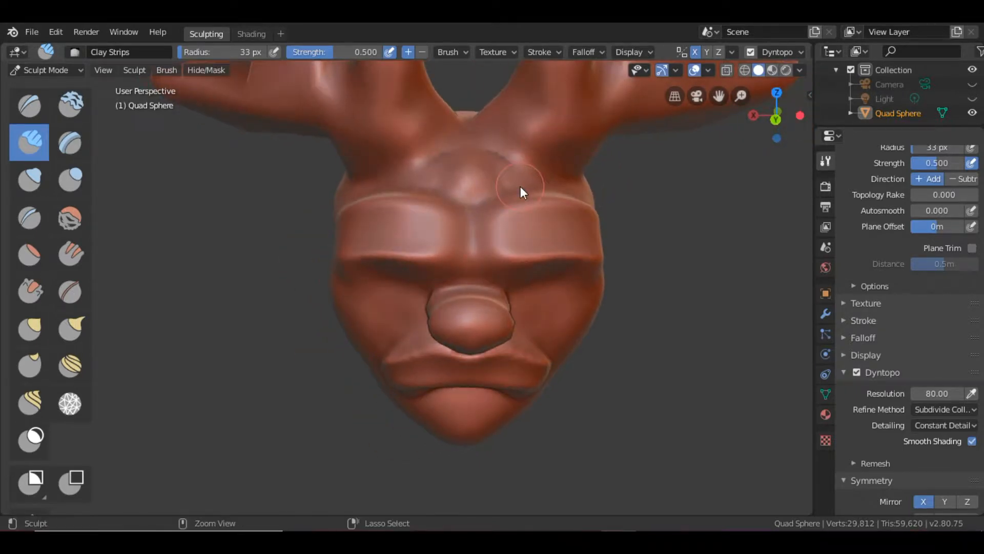
pyautogui.hotkey('ctrl', 'z')
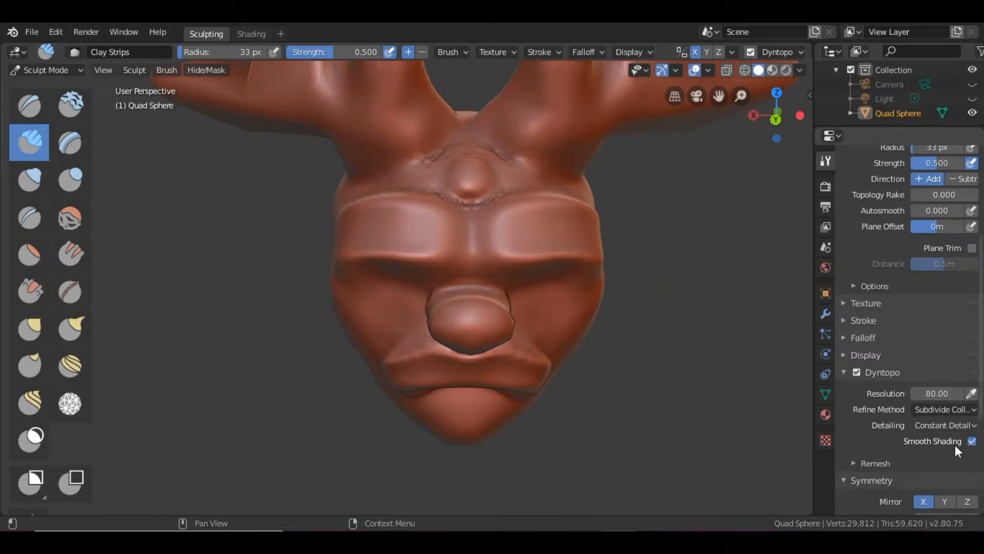
pyautogui.click(972, 441)
# Undo the strokes that built the round forehead bump, back to the flat faceted forehead patch
pyautogui.moveTo(539, 275); pyautogui.dragTo(618, 292, button='middle')
pyautogui.hotkey('ctrl', 'z')
pyautogui.hotkey('ctrl', 'z')
pyautogui.hotkey('ctrl', 'z')
pyautogui.hotkey('ctrl', 'z')
pyautogui.hotkey('ctrl', 'z')
pyautogui.hotkey('ctrl', 'z')
pyautogui.hotkey('ctrl', 'z')
pyautogui.hotkey('ctrl', 'z')
pyautogui.hotkey('ctrl', 'z')
pyautogui.hotkey('ctrl', 'z')
pyautogui.hotkey('ctrl', 'z')
pyautogui.hotkey('ctrl', 'z')
pyautogui.hotkey('ctrl', 'z')
pyautogui.moveTo(499, 317); pyautogui.dragTo(546, 357, button='middle')
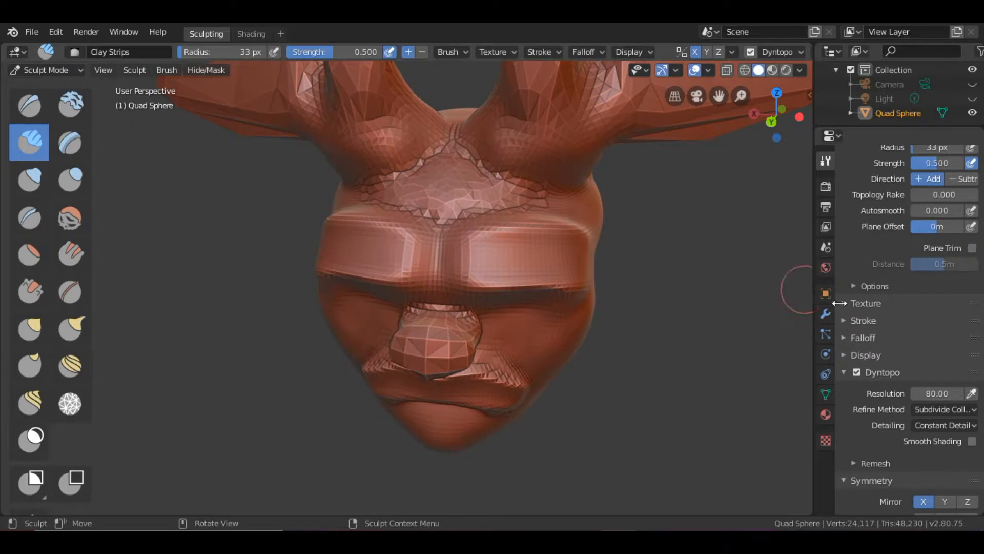
# Set the Dyntopo resolution to 25 and turn on Smooth Shading
pyautogui.click(930, 393)
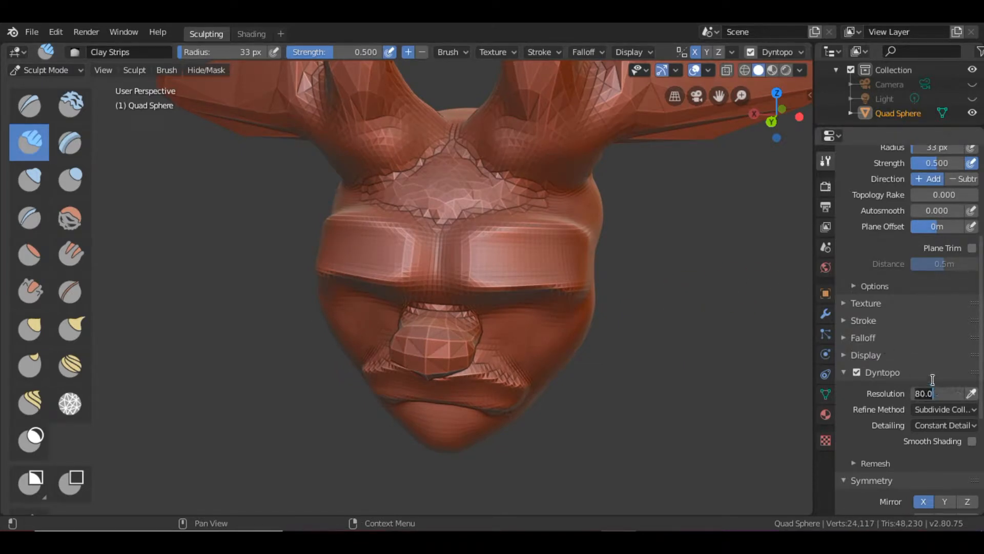
pyautogui.press('BackSpace')
pyautogui.press('BackSpace')
pyautogui.press('BackSpace')
pyautogui.press('BackSpace')
pyautogui.write('25')
pyautogui.press('Return')
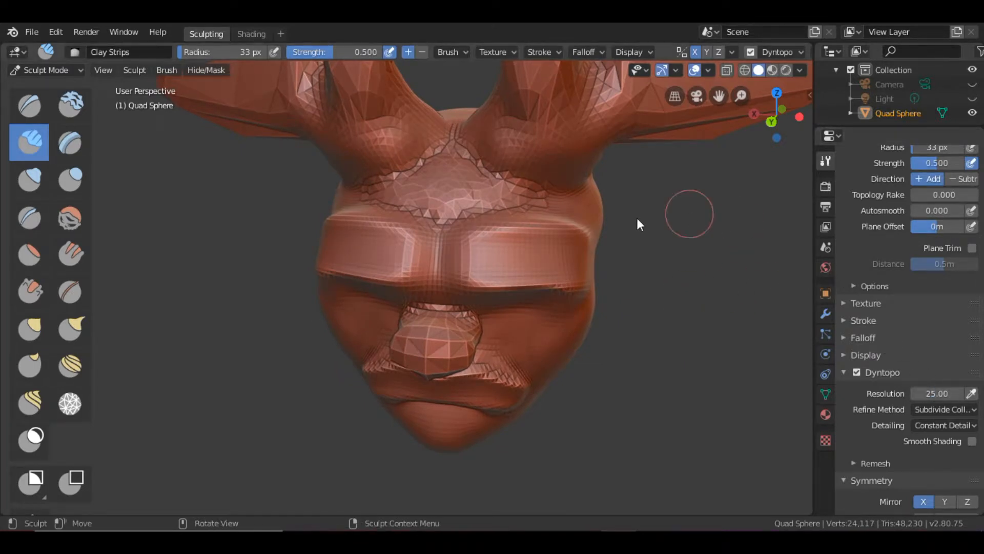
pyautogui.moveTo(546, 251)
pyautogui.mouseDown(button='middle')
pyautogui.moveTo(586, 235)
pyautogui.moveTo(552, 296)
pyautogui.moveTo(565, 270)
pyautogui.moveTo(558, 326)
pyautogui.moveTo(548, 294)
pyautogui.moveTo(492, 307)
pyautogui.moveTo(579, 313)
pyautogui.mouseUp(button='middle')
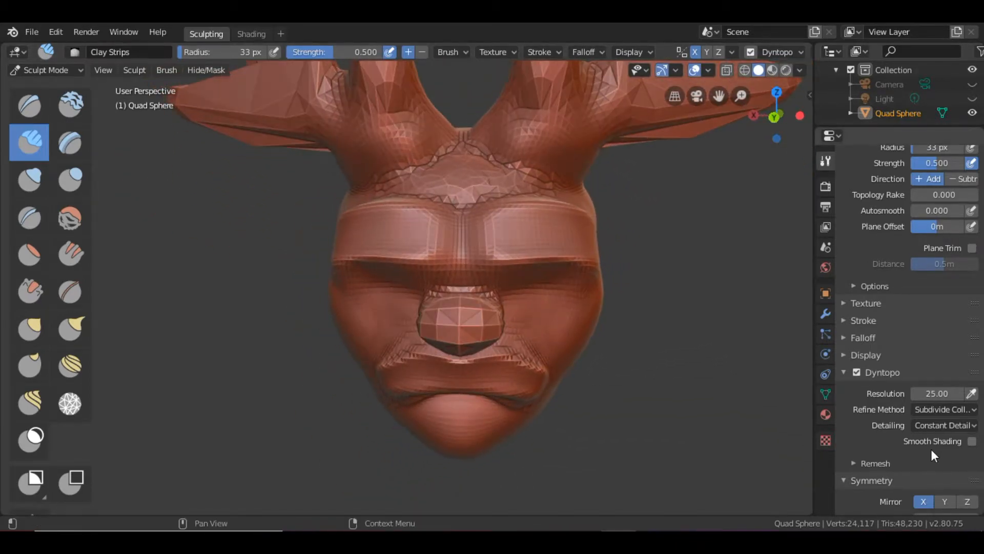
pyautogui.click(972, 442)
# Smooth the forehead patch, nose, mouth and surrounding face with repeated brush strokes
pyautogui.moveTo(714, 334)
pyautogui.mouseDown(button='middle')
pyautogui.moveTo(615, 313)
pyautogui.moveTo(650, 286)
pyautogui.moveTo(633, 266)
pyautogui.moveTo(639, 251)
pyautogui.moveTo(496, 327)
pyautogui.mouseUp(button='middle')
pyautogui.moveTo(496, 327)
pyautogui.mouseDown()
pyautogui.moveTo(452, 350)
pyautogui.moveTo(493, 310)
pyautogui.moveTo(365, 328)
pyautogui.moveTo(377, 333)
pyautogui.mouseUp()
pyautogui.moveTo(440, 333)
pyautogui.mouseDown(button='middle')
pyautogui.moveTo(480, 391)
pyautogui.moveTo(474, 345)
pyautogui.mouseUp(button='middle')
pyautogui.moveTo(472, 342)
pyautogui.mouseDown()
pyautogui.moveTo(447, 347)
pyautogui.moveTo(501, 362)
pyautogui.mouseUp()
pyautogui.moveTo(501, 362); pyautogui.dragTo(451, 398, button='middle')
pyautogui.moveTo(451, 397)
pyautogui.mouseDown()
pyautogui.moveTo(456, 386)
pyautogui.moveTo(463, 391)
pyautogui.mouseUp()
pyautogui.moveTo(462, 392)
pyautogui.mouseDown(button='middle')
pyautogui.moveTo(517, 395)
pyautogui.moveTo(512, 323)
pyautogui.moveTo(540, 315)
pyautogui.moveTo(584, 330)
pyautogui.moveTo(527, 275)
pyautogui.mouseUp(button='middle')
pyautogui.moveTo(526, 268)
pyautogui.mouseDown()
pyautogui.moveTo(522, 208)
pyautogui.moveTo(464, 217)
pyautogui.moveTo(461, 253)
pyautogui.moveTo(472, 213)
pyautogui.moveTo(513, 214)
pyautogui.mouseUp()
pyautogui.moveTo(582, 215); pyautogui.dragTo(570, 324, button='middle')
pyautogui.moveTo(553, 380)
pyautogui.keyDown('shift'); pyautogui.mouseDown(button='middle')
pyautogui.moveTo(541, 305)
pyautogui.moveTo(557, 333)
pyautogui.moveTo(622, 352)
pyautogui.mouseUp(button='middle'); pyautogui.keyUp('shift')
pyautogui.moveTo(610, 349)
pyautogui.mouseDown()
pyautogui.moveTo(586, 342)
pyautogui.moveTo(614, 333)
pyautogui.mouseUp()
pyautogui.moveTo(614, 333)
pyautogui.mouseDown(button='middle')
pyautogui.moveTo(523, 331)
pyautogui.moveTo(504, 292)
pyautogui.mouseUp(button='middle')
pyautogui.moveTo(461, 305)
pyautogui.mouseDown()
pyautogui.moveTo(446, 308)
pyautogui.moveTo(472, 336)
pyautogui.mouseUp()
pyautogui.moveTo(471, 336); pyautogui.dragTo(408, 323, button='middle')
pyautogui.moveTo(356, 328)
pyautogui.mouseDown()
pyautogui.moveTo(337, 315)
pyautogui.moveTo(352, 324)
pyautogui.mouseUp()
pyautogui.moveTo(353, 324); pyautogui.dragTo(414, 296, button='middle')
pyautogui.moveTo(442, 268); pyautogui.dragTo(456, 283)
pyautogui.moveTo(456, 283); pyautogui.dragTo(466, 231, button='middle')
pyautogui.moveTo(466, 231); pyautogui.dragTo(480, 245)
pyautogui.moveTo(480, 245); pyautogui.dragTo(459, 175, button='middle')
pyautogui.moveTo(459, 176); pyautogui.dragTo(412, 184)
pyautogui.moveTo(412, 184)
pyautogui.mouseDown(button='middle')
pyautogui.moveTo(438, 206)
pyautogui.moveTo(375, 205)
pyautogui.moveTo(356, 303)
pyautogui.mouseUp(button='middle')
pyautogui.moveTo(355, 303); pyautogui.dragTo(336, 312)
pyautogui.moveTo(336, 312); pyautogui.dragTo(409, 324, button='middle')
pyautogui.moveTo(438, 309)
pyautogui.mouseDown()
pyautogui.moveTo(378, 300)
pyautogui.moveTo(389, 302)
pyautogui.mouseUp()
pyautogui.moveTo(457, 329); pyautogui.dragTo(466, 268, button='middle')
pyautogui.moveTo(451, 219)
pyautogui.mouseDown()
pyautogui.moveTo(402, 240)
pyautogui.moveTo(501, 260)
pyautogui.mouseUp()
pyautogui.moveTo(501, 259); pyautogui.dragTo(441, 184, button='middle')
pyautogui.moveTo(442, 183)
pyautogui.mouseDown()
pyautogui.moveTo(401, 226)
pyautogui.moveTo(410, 225)
pyautogui.mouseUp()
pyautogui.moveTo(410, 226)
pyautogui.mouseDown(button='middle')
pyautogui.moveTo(544, 264)
pyautogui.moveTo(528, 268)
pyautogui.moveTo(534, 275)
pyautogui.moveTo(538, 261)
pyautogui.moveTo(533, 332)
pyautogui.moveTo(533, 287)
pyautogui.mouseUp(button='middle')
pyautogui.moveTo(530, 283); pyautogui.dragTo(515, 328, button='middle')
# Select the Blob brush
pyautogui.click(70, 179)
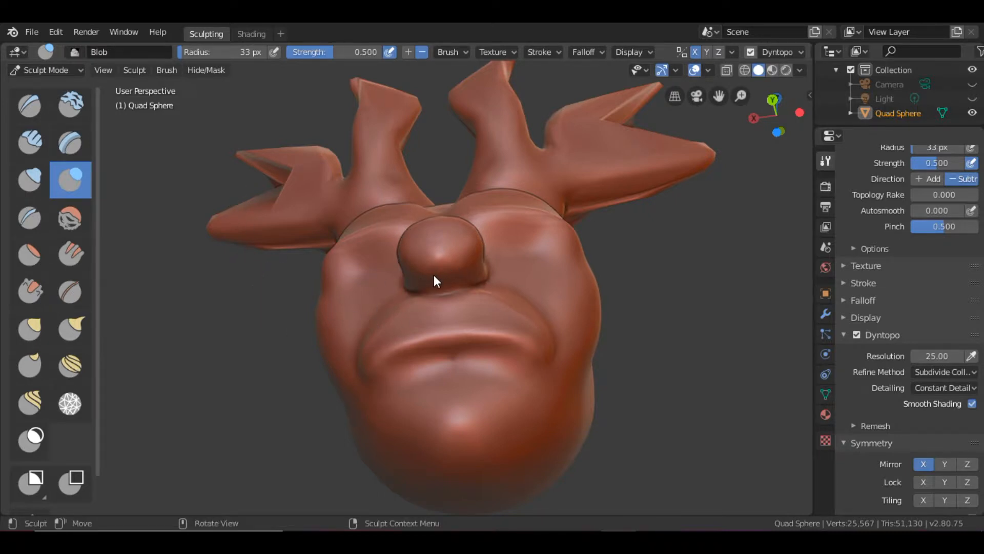
pyautogui.press('super')
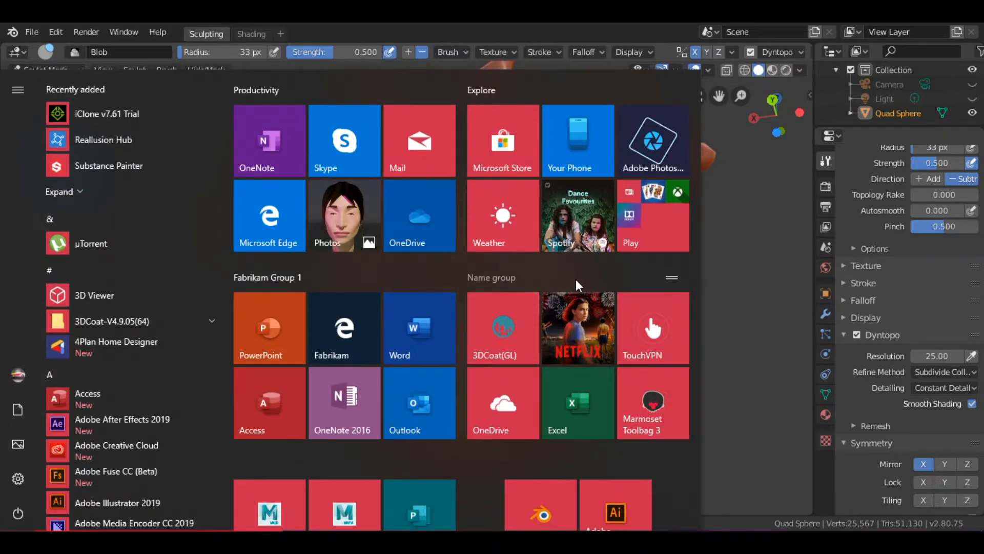
pyautogui.press('super')
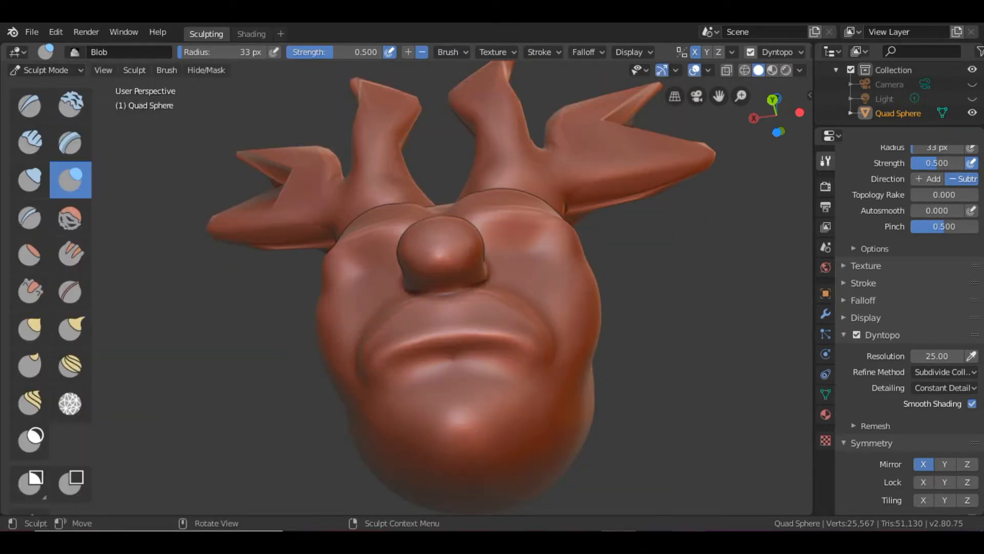
pyautogui.hotkey('alt', 'Tab')
pyautogui.click(924, 493)
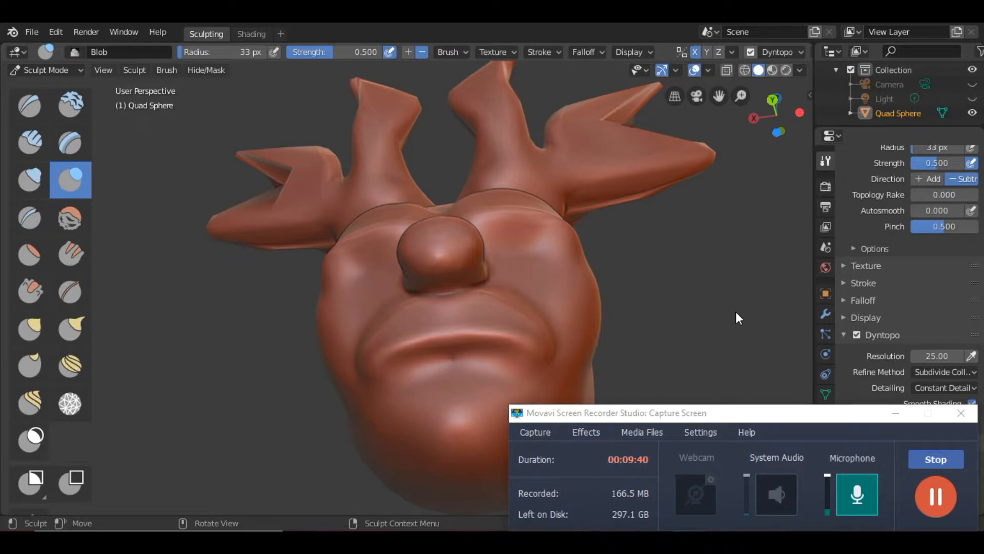
pyautogui.click(896, 413)
# Try Blob strokes on the nose with the direction set to Add and to Subtract
pyautogui.moveTo(603, 338)
pyautogui.mouseDown(button='middle')
pyautogui.moveTo(585, 365)
pyautogui.moveTo(608, 367)
pyautogui.moveTo(499, 352)
pyautogui.moveTo(414, 398)
pyautogui.mouseUp(button='middle')
pyautogui.moveTo(413, 397); pyautogui.dragTo(466, 401)
pyautogui.moveTo(529, 386)
pyautogui.mouseDown(button='middle')
pyautogui.moveTo(532, 236)
pyautogui.moveTo(535, 263)
pyautogui.mouseUp(button='middle')
pyautogui.scroll(4, 473, 223)
pyautogui.moveTo(507, 186)
pyautogui.mouseDown(button='middle')
pyautogui.moveTo(553, 230)
pyautogui.moveTo(487, 246)
pyautogui.moveTo(429, 177)
pyautogui.mouseUp(button='middle')
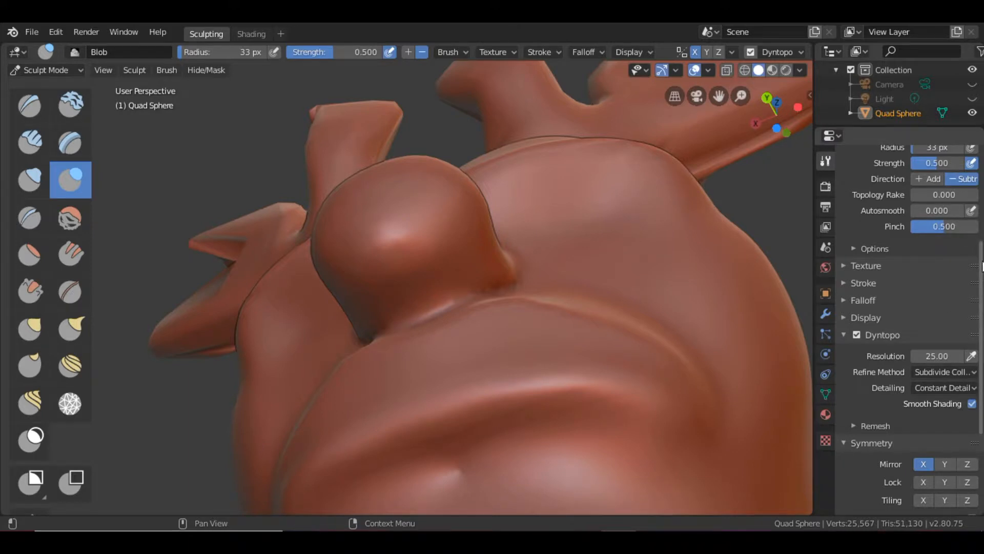
pyautogui.scroll(5, 963, 267)
pyautogui.click(927, 347)
pyautogui.moveTo(454, 237)
pyautogui.mouseDown()
pyautogui.moveTo(461, 236)
pyautogui.moveTo(450, 257)
pyautogui.moveTo(468, 235)
pyautogui.mouseUp()
pyautogui.hotkey('ctrl', 'z')
pyautogui.click(962, 347)
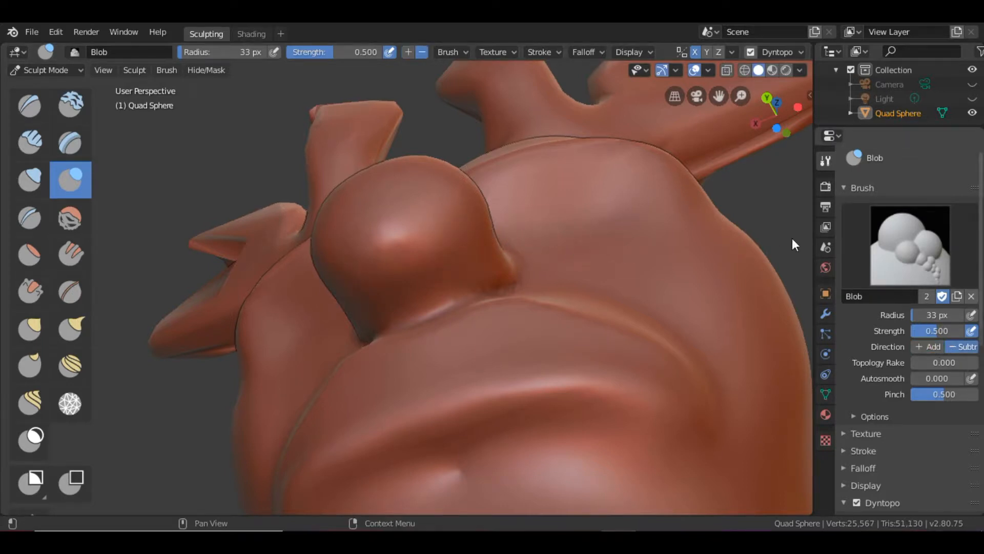
pyautogui.moveTo(463, 243)
pyautogui.mouseDown()
pyautogui.moveTo(479, 250)
pyautogui.moveTo(451, 235)
pyautogui.moveTo(460, 261)
pyautogui.moveTo(451, 224)
pyautogui.moveTo(436, 244)
pyautogui.moveTo(458, 240)
pyautogui.moveTo(438, 248)
pyautogui.moveTo(458, 250)
pyautogui.moveTo(432, 241)
pyautogui.moveTo(450, 238)
pyautogui.moveTo(439, 240)
pyautogui.moveTo(445, 230)
pyautogui.moveTo(450, 242)
pyautogui.moveTo(448, 225)
pyautogui.mouseUp()
pyautogui.hotkey('ctrl', 'z')
# Carve nostrils into the underside of the nose with Blob strokes in the Subtract direction
pyautogui.moveTo(481, 253)
pyautogui.mouseDown(button='middle')
pyautogui.moveTo(535, 325)
pyautogui.moveTo(515, 255)
pyautogui.moveTo(464, 284)
pyautogui.mouseUp(button='middle')
pyautogui.moveTo(408, 346); pyautogui.dragTo(405, 332)
pyautogui.moveTo(404, 332)
pyautogui.mouseDown(button='middle')
pyautogui.moveTo(429, 295)
pyautogui.moveTo(405, 228)
pyautogui.mouseUp(button='middle')
pyautogui.moveTo(405, 228); pyautogui.dragTo(396, 224)
pyautogui.moveTo(396, 240)
pyautogui.mouseDown(button='middle')
pyautogui.moveTo(437, 281)
pyautogui.moveTo(429, 223)
pyautogui.mouseUp(button='middle')
pyautogui.moveTo(430, 224); pyautogui.dragTo(425, 222)
pyautogui.moveTo(425, 238)
pyautogui.mouseDown(button='middle')
pyautogui.moveTo(472, 296)
pyautogui.moveTo(472, 270)
pyautogui.moveTo(417, 269)
pyautogui.moveTo(438, 254)
pyautogui.moveTo(436, 335)
pyautogui.moveTo(391, 341)
pyautogui.moveTo(472, 374)
pyautogui.moveTo(484, 401)
pyautogui.moveTo(477, 305)
pyautogui.moveTo(468, 316)
pyautogui.mouseUp(button='middle')
# Set the brush radius to 51 px and switch to the Clay Strips brush
pyautogui.scroll(-2, 464, 310)
pyautogui.moveTo(462, 358)
pyautogui.mouseDown(button='middle')
pyautogui.moveTo(483, 346)
pyautogui.moveTo(503, 377)
pyautogui.moveTo(431, 371)
pyautogui.moveTo(439, 391)
pyautogui.moveTo(512, 386)
pyautogui.moveTo(528, 305)
pyautogui.moveTo(454, 223)
pyautogui.mouseUp(button='middle')
pyautogui.press('f')
pyautogui.click(484, 342)
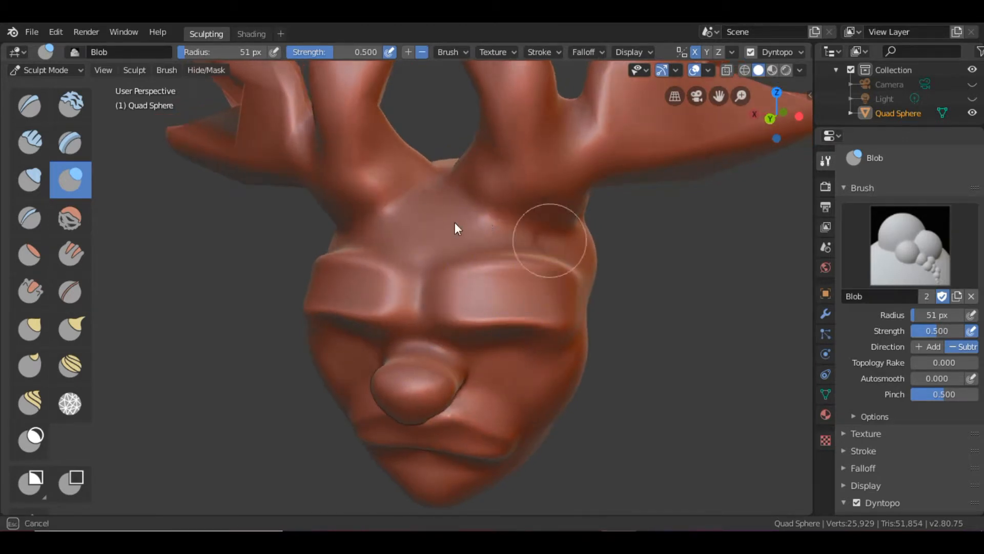
pyautogui.moveTo(636, 254); pyautogui.dragTo(596, 350, button='middle')
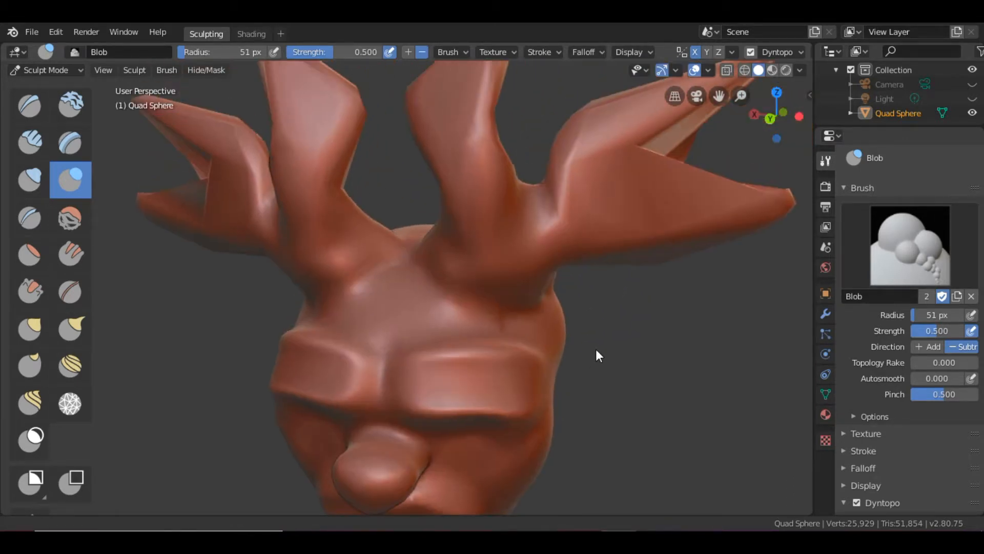
pyautogui.scroll(-6, 596, 349)
pyautogui.moveTo(475, 312)
pyautogui.mouseDown(button='middle')
pyautogui.moveTo(458, 315)
pyautogui.moveTo(539, 367)
pyautogui.moveTo(564, 194)
pyautogui.mouseUp(button='middle')
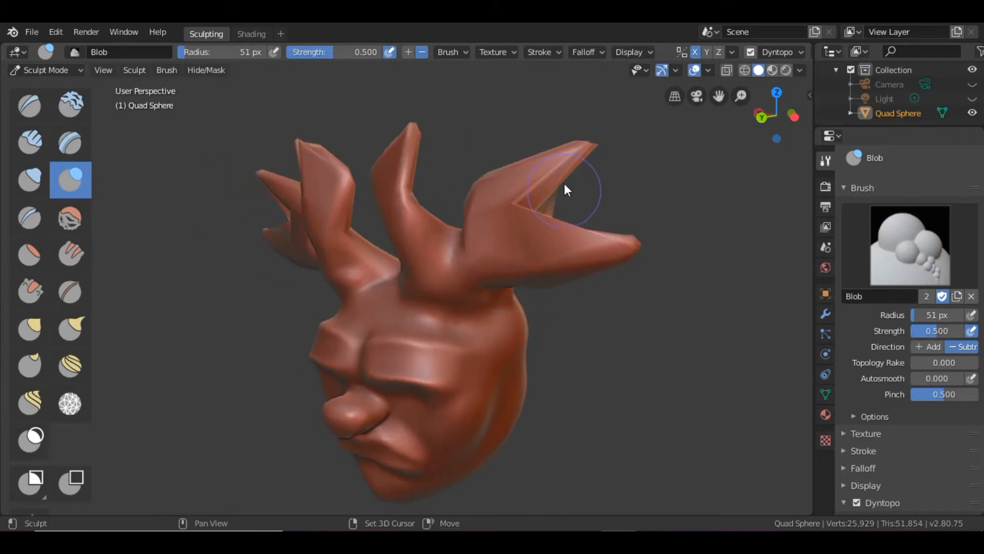
pyautogui.moveTo(583, 235)
pyautogui.mouseDown(button='middle')
pyautogui.moveTo(497, 318)
pyautogui.moveTo(473, 312)
pyautogui.mouseUp(button='middle')
pyautogui.click(37, 144)
# Try adding Clay Strips strokes at strength 0.500 across the branching side horns
pyautogui.moveTo(312, 211)
pyautogui.mouseDown(button='middle')
pyautogui.moveTo(377, 213)
pyautogui.moveTo(457, 168)
pyautogui.moveTo(390, 195)
pyautogui.moveTo(379, 162)
pyautogui.moveTo(380, 181)
pyautogui.moveTo(432, 171)
pyautogui.moveTo(221, 232)
pyautogui.moveTo(334, 265)
pyautogui.moveTo(396, 269)
pyautogui.moveTo(462, 235)
pyautogui.mouseUp(button='middle')
pyautogui.moveTo(461, 285)
pyautogui.mouseDown(button='middle')
pyautogui.moveTo(488, 171)
pyautogui.moveTo(477, 262)
pyautogui.moveTo(492, 235)
pyautogui.mouseUp(button='middle')
pyautogui.moveTo(492, 235)
pyautogui.mouseDown()
pyautogui.moveTo(494, 217)
pyautogui.moveTo(566, 174)
pyautogui.moveTo(509, 206)
pyautogui.mouseUp()
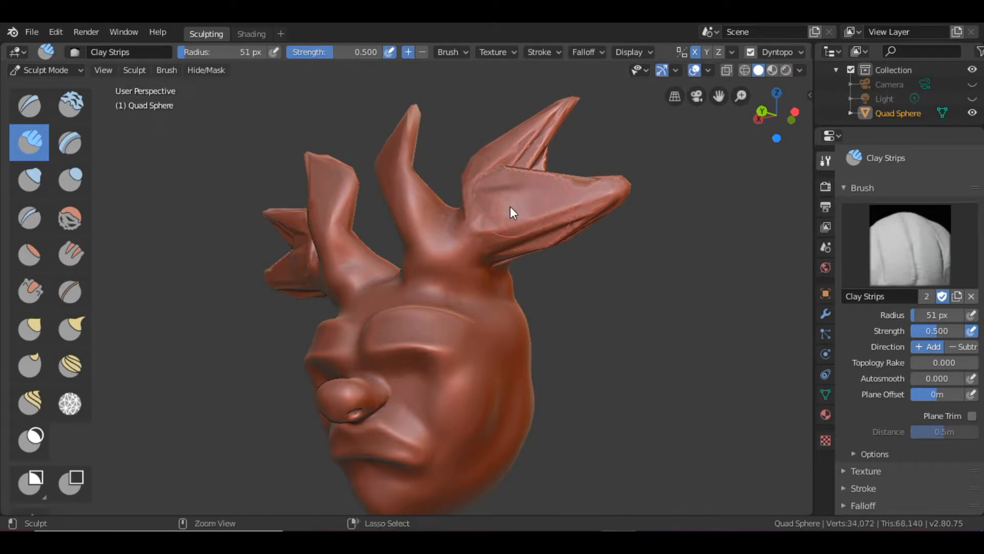
pyautogui.hotkey('ctrl', 'z')
pyautogui.hotkey('ctrl', 'z')
pyautogui.moveTo(634, 296); pyautogui.dragTo(690, 283, button='middle')
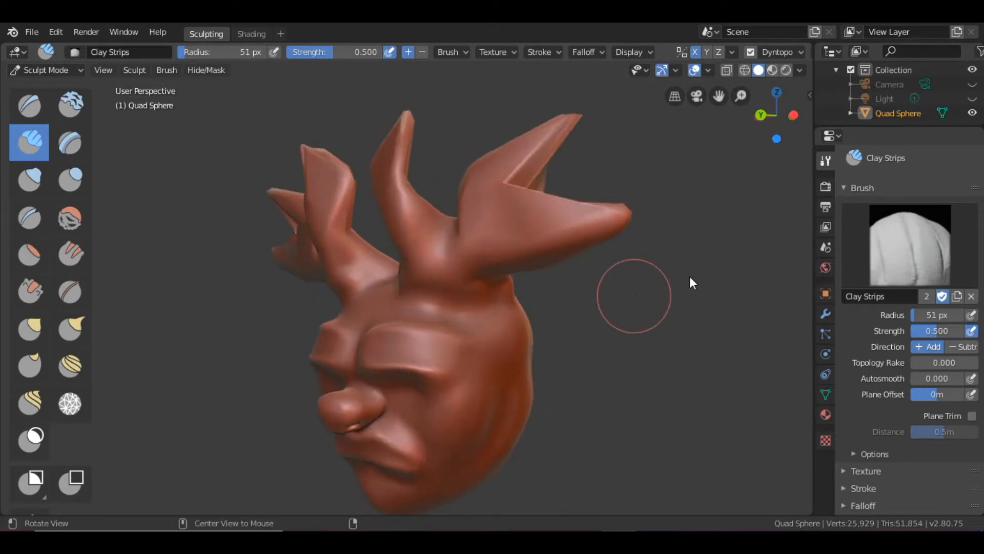
# Set the Clay Strips strength to 0 and brush over the horns to add mesh density without changing their shape
pyautogui.moveTo(952, 330); pyautogui.dragTo(905, 335)
pyautogui.moveTo(526, 295); pyautogui.dragTo(413, 313, button='middle')
pyautogui.moveTo(276, 213)
pyautogui.mouseDown()
pyautogui.moveTo(321, 247)
pyautogui.moveTo(257, 210)
pyautogui.moveTo(264, 199)
pyautogui.moveTo(297, 284)
pyautogui.moveTo(340, 276)
pyautogui.moveTo(313, 269)
pyautogui.moveTo(324, 238)
pyautogui.moveTo(359, 276)
pyautogui.moveTo(329, 248)
pyautogui.moveTo(349, 294)
pyautogui.mouseUp()
pyautogui.moveTo(349, 294)
pyautogui.mouseDown(button='middle')
pyautogui.moveTo(450, 273)
pyautogui.moveTo(467, 192)
pyautogui.mouseUp(button='middle')
pyautogui.moveTo(467, 192)
pyautogui.mouseDown()
pyautogui.moveTo(452, 227)
pyautogui.moveTo(500, 223)
pyautogui.moveTo(514, 238)
pyautogui.moveTo(553, 214)
pyautogui.mouseUp()
# Switch the viewport to wireframe shading to expose the mesh density of the head and horns
pyautogui.click(727, 70)
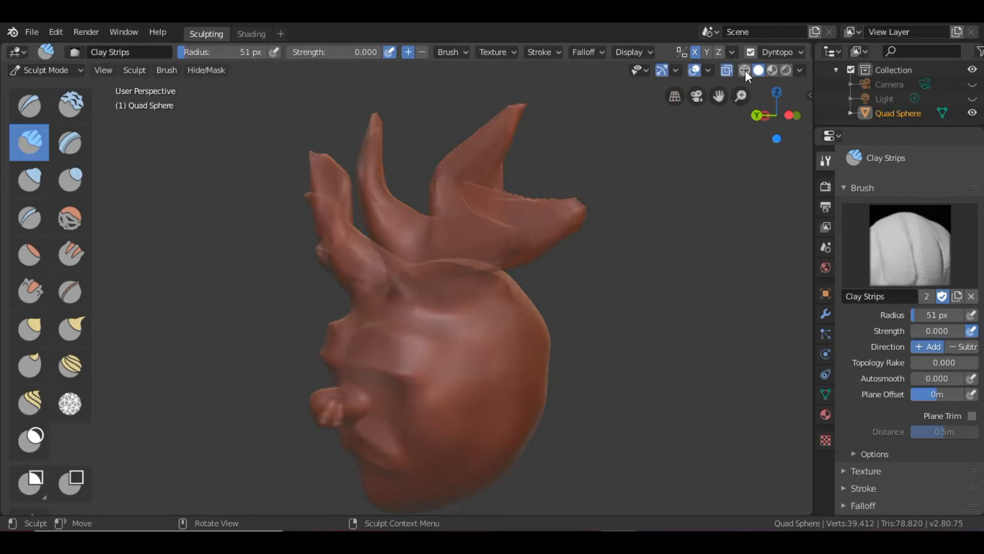
pyautogui.click(744, 70)
pyautogui.moveTo(479, 310)
pyautogui.mouseDown(button='middle')
pyautogui.moveTo(511, 353)
pyautogui.moveTo(495, 254)
pyautogui.moveTo(480, 297)
pyautogui.moveTo(518, 287)
pyautogui.mouseUp(button='middle')
pyautogui.keyDown('alt'); pyautogui.moveTo(575, 262); pyautogui.dragTo(440, 191, button='middle'); pyautogui.keyUp('alt')
pyautogui.moveTo(445, 259)
pyautogui.mouseDown(button='middle')
pyautogui.moveTo(443, 286)
pyautogui.moveTo(454, 288)
pyautogui.mouseUp(button='middle')
# Brush zero-strength Clay Strips over the horns and face to even out the mesh density, and return to solid shading
pyautogui.moveTo(472, 148)
pyautogui.mouseDown()
pyautogui.moveTo(475, 171)
pyautogui.moveTo(474, 154)
pyautogui.moveTo(446, 176)
pyautogui.moveTo(452, 207)
pyautogui.moveTo(494, 231)
pyautogui.moveTo(504, 269)
pyautogui.moveTo(422, 273)
pyautogui.moveTo(351, 294)
pyautogui.moveTo(428, 305)
pyautogui.moveTo(369, 307)
pyautogui.moveTo(393, 345)
pyautogui.moveTo(487, 355)
pyautogui.moveTo(433, 371)
pyautogui.moveTo(464, 409)
pyautogui.moveTo(384, 448)
pyautogui.moveTo(320, 424)
pyautogui.moveTo(347, 440)
pyautogui.moveTo(411, 432)
pyautogui.mouseUp()
pyautogui.moveTo(410, 433)
pyautogui.mouseDown(button='middle')
pyautogui.moveTo(424, 294)
pyautogui.moveTo(449, 351)
pyautogui.moveTo(362, 439)
pyautogui.mouseUp(button='middle')
pyautogui.moveTo(363, 440)
pyautogui.mouseDown()
pyautogui.moveTo(333, 362)
pyautogui.moveTo(358, 400)
pyautogui.mouseUp()
pyautogui.moveTo(359, 399)
pyautogui.mouseDown(button='middle')
pyautogui.moveTo(423, 434)
pyautogui.moveTo(421, 407)
pyautogui.mouseUp(button='middle')
pyautogui.moveTo(462, 250); pyautogui.dragTo(379, 304, button='middle')
pyautogui.moveTo(379, 304); pyautogui.dragTo(396, 281)
pyautogui.moveTo(397, 281)
pyautogui.mouseDown(button='middle')
pyautogui.moveTo(425, 331)
pyautogui.moveTo(434, 293)
pyautogui.mouseUp(button='middle')
pyautogui.moveTo(434, 293); pyautogui.dragTo(427, 279)
pyautogui.moveTo(374, 302); pyautogui.dragTo(279, 312, button='middle')
pyautogui.moveTo(369, 225)
pyautogui.mouseDown()
pyautogui.moveTo(359, 217)
pyautogui.moveTo(392, 269)
pyautogui.moveTo(423, 276)
pyautogui.moveTo(426, 291)
pyautogui.mouseUp()
pyautogui.moveTo(427, 292)
pyautogui.mouseDown(button='middle')
pyautogui.moveTo(411, 247)
pyautogui.moveTo(352, 241)
pyautogui.moveTo(344, 263)
pyautogui.moveTo(354, 286)
pyautogui.moveTo(462, 259)
pyautogui.moveTo(437, 248)
pyautogui.moveTo(453, 266)
pyautogui.moveTo(462, 257)
pyautogui.mouseUp(button='middle')
pyautogui.moveTo(461, 258); pyautogui.dragTo(593, 234)
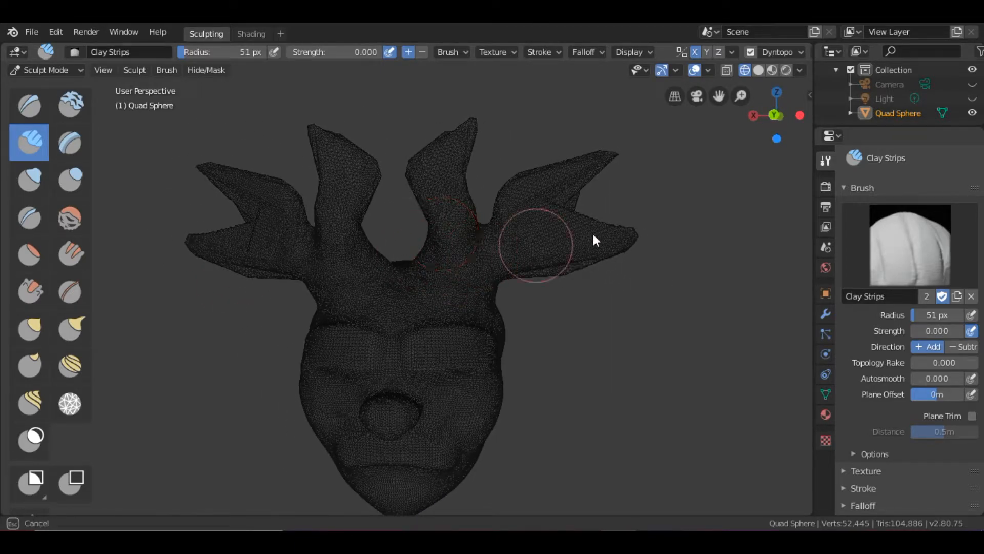
pyautogui.click(759, 70)
pyautogui.moveTo(462, 277)
pyautogui.mouseDown(button='middle')
pyautogui.moveTo(527, 269)
pyautogui.moveTo(691, 139)
pyautogui.moveTo(730, 68)
pyautogui.moveTo(534, 240)
pyautogui.moveTo(445, 170)
pyautogui.mouseUp(button='middle')
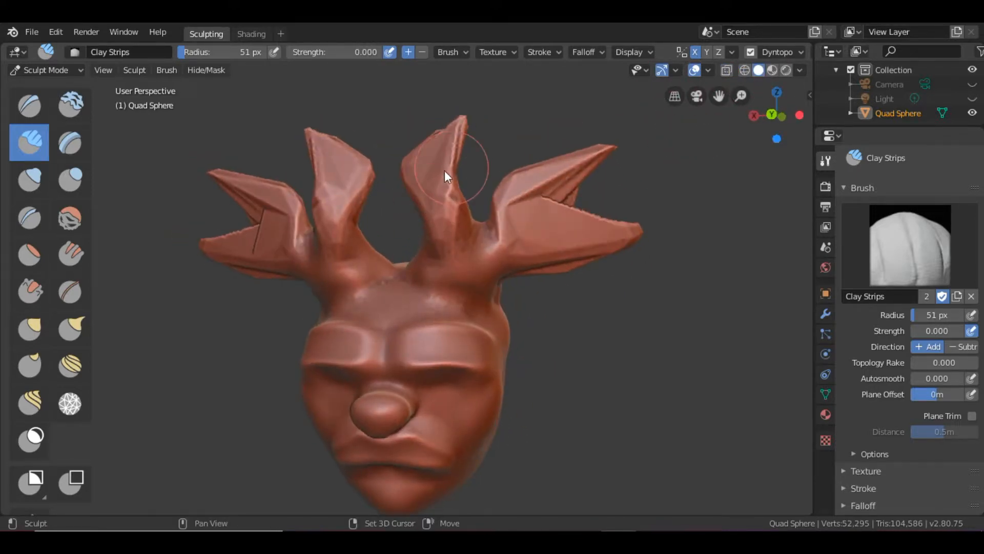
# Smooth the jagged surfaces of all the horns with the Smooth brush at strength 0.500, working around the head
pyautogui.moveTo(445, 146)
pyautogui.mouseDown()
pyautogui.moveTo(428, 202)
pyautogui.moveTo(425, 285)
pyautogui.moveTo(357, 303)
pyautogui.moveTo(388, 285)
pyautogui.mouseUp()
pyautogui.moveTo(528, 309); pyautogui.dragTo(472, 317, button='middle')
pyautogui.moveTo(487, 309); pyautogui.dragTo(433, 312)
pyautogui.moveTo(460, 319)
pyautogui.mouseDown(button='middle')
pyautogui.moveTo(473, 334)
pyautogui.moveTo(314, 331)
pyautogui.moveTo(377, 340)
pyautogui.moveTo(446, 285)
pyautogui.mouseUp(button='middle')
pyautogui.press('s')
pyautogui.moveTo(368, 295); pyautogui.dragTo(564, 238, button='middle')
pyautogui.moveTo(564, 237)
pyautogui.mouseDown()
pyautogui.moveTo(576, 208)
pyautogui.moveTo(494, 254)
pyautogui.mouseUp()
pyautogui.moveTo(493, 254); pyautogui.dragTo(457, 248, button='middle')
pyautogui.moveTo(457, 248); pyautogui.dragTo(427, 172)
pyautogui.moveTo(426, 171)
pyautogui.mouseDown(button='middle')
pyautogui.moveTo(420, 190)
pyautogui.moveTo(450, 275)
pyautogui.moveTo(460, 269)
pyautogui.mouseUp(button='middle')
pyautogui.moveTo(474, 254)
pyautogui.mouseDown()
pyautogui.moveTo(498, 243)
pyautogui.moveTo(472, 205)
pyautogui.mouseUp()
pyautogui.moveTo(468, 204); pyautogui.dragTo(452, 251, button='middle')
pyautogui.moveTo(453, 133)
pyautogui.mouseDown()
pyautogui.moveTo(405, 176)
pyautogui.moveTo(415, 191)
pyautogui.mouseUp()
pyautogui.moveTo(487, 205); pyautogui.dragTo(289, 259, button='middle')
pyautogui.moveTo(289, 260)
pyautogui.mouseDown()
pyautogui.moveTo(272, 238)
pyautogui.moveTo(231, 247)
pyautogui.moveTo(267, 256)
pyautogui.mouseUp()
pyautogui.moveTo(266, 256)
pyautogui.mouseDown(button='middle')
pyautogui.moveTo(278, 265)
pyautogui.moveTo(365, 244)
pyautogui.mouseUp(button='middle')
pyautogui.moveTo(377, 169)
pyautogui.mouseDown()
pyautogui.moveTo(384, 159)
pyautogui.moveTo(385, 226)
pyautogui.moveTo(370, 173)
pyautogui.mouseUp()
pyautogui.moveTo(370, 176)
pyautogui.mouseDown(button='middle')
pyautogui.moveTo(594, 254)
pyautogui.moveTo(579, 256)
pyautogui.mouseUp(button='middle')
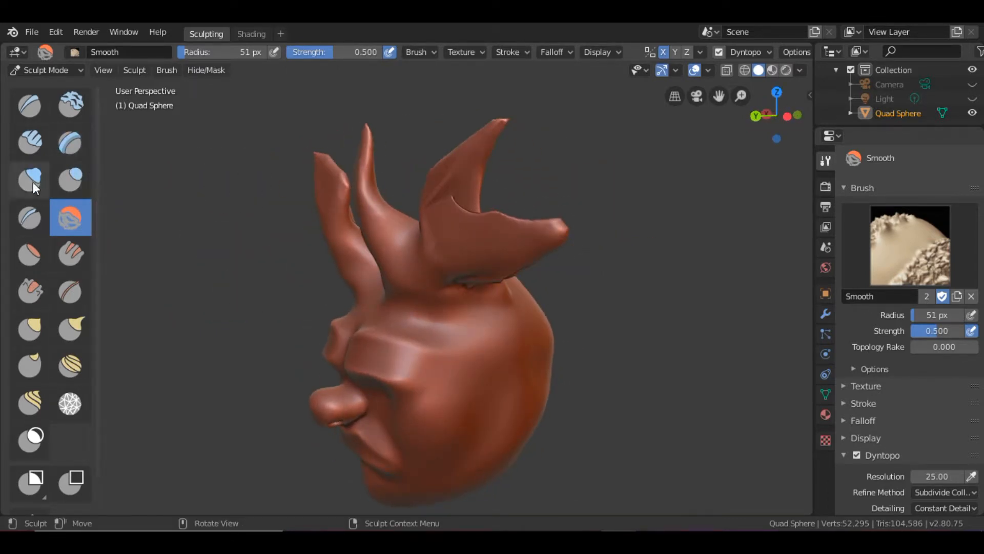
# Try a Layer brush stroke at strength 0.500 on the fork of the side horn, and undo it
pyautogui.click(34, 142)
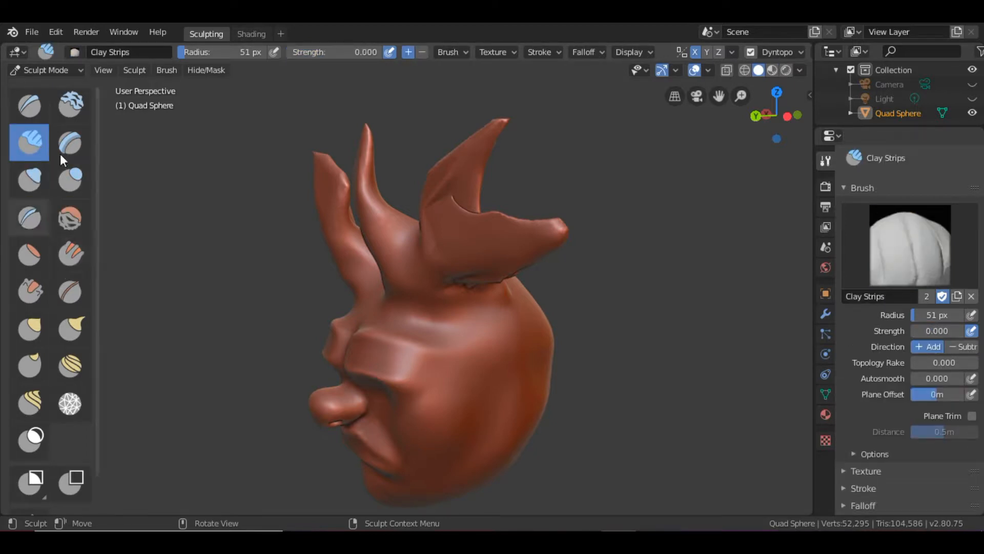
pyautogui.click(32, 214)
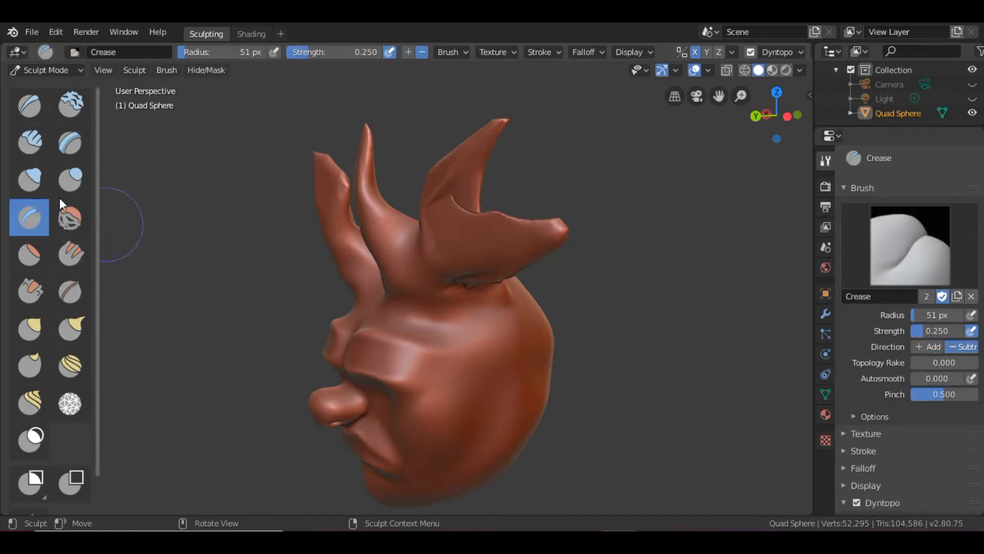
pyautogui.click(33, 177)
pyautogui.click(72, 180)
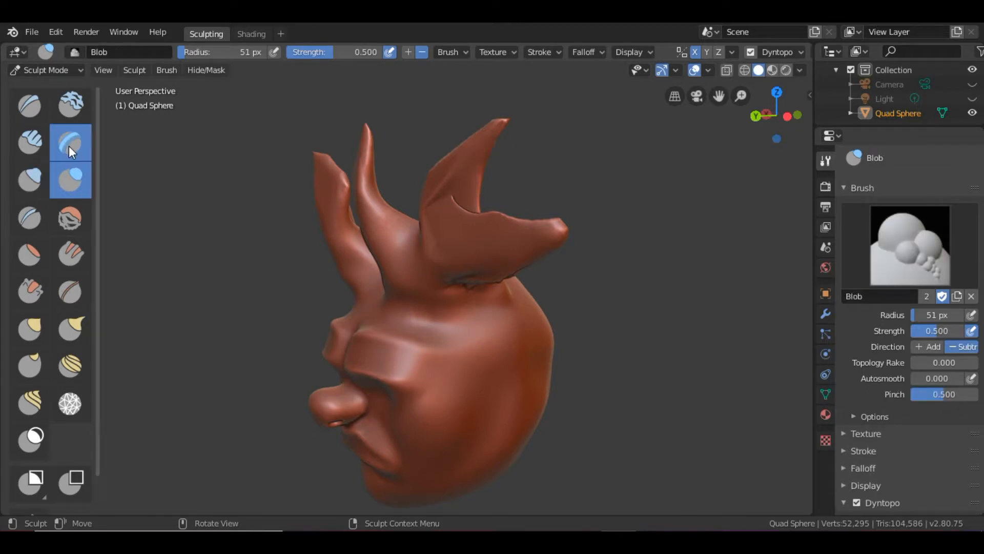
pyautogui.click(69, 145)
pyautogui.moveTo(473, 284)
pyautogui.mouseDown(button='middle')
pyautogui.moveTo(434, 279)
pyautogui.moveTo(459, 293)
pyautogui.moveTo(481, 190)
pyautogui.mouseUp(button='middle')
pyautogui.moveTo(481, 190)
pyautogui.mouseDown()
pyautogui.moveTo(466, 221)
pyautogui.moveTo(497, 208)
pyautogui.mouseUp()
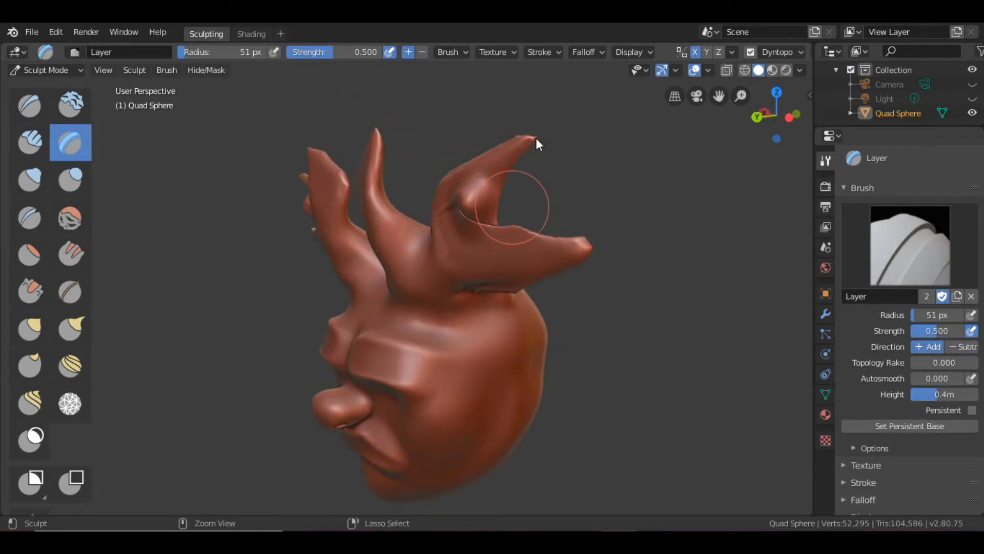
pyautogui.hotkey('ctrl', 'z')
# Smooth the tips and prongs of the branching side horns into thinner, softer shapes
pyautogui.moveTo(531, 138)
pyautogui.mouseDown()
pyautogui.moveTo(523, 131)
pyautogui.moveTo(528, 137)
pyautogui.mouseUp()
pyautogui.moveTo(585, 244); pyautogui.dragTo(539, 257)
pyautogui.moveTo(538, 257)
pyautogui.mouseDown(button='middle')
pyautogui.moveTo(560, 299)
pyautogui.moveTo(594, 287)
pyautogui.mouseUp(button='middle')
pyautogui.moveTo(634, 211)
pyautogui.mouseDown()
pyautogui.moveTo(634, 198)
pyautogui.moveTo(663, 202)
pyautogui.moveTo(591, 202)
pyautogui.mouseUp()
pyautogui.moveTo(536, 255)
pyautogui.mouseDown(button='middle')
pyautogui.moveTo(538, 220)
pyautogui.moveTo(552, 326)
pyautogui.moveTo(565, 320)
pyautogui.moveTo(437, 286)
pyautogui.moveTo(481, 258)
pyautogui.mouseUp(button='middle')
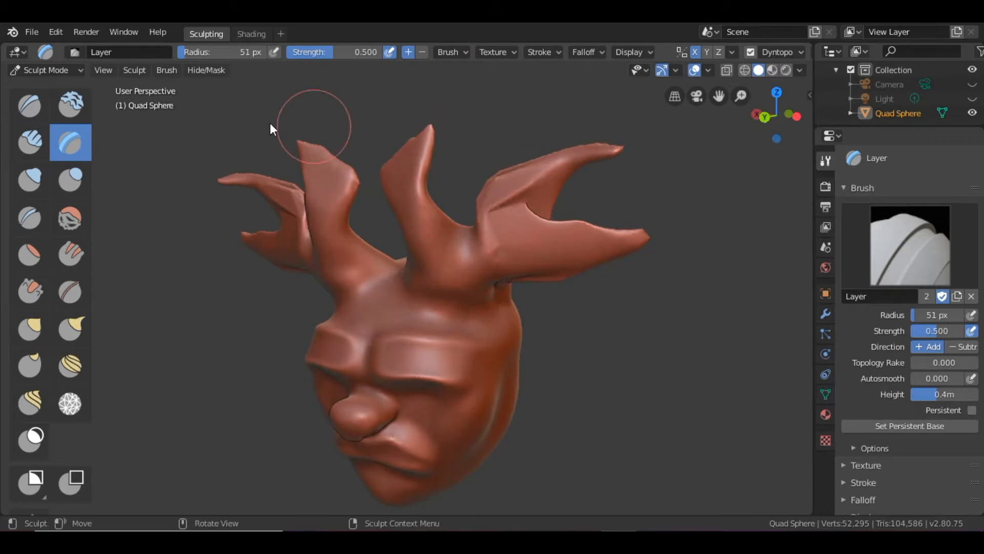
# Set the Clay Strips strength to 0.5 and build up the creased forks of the side horns
pyautogui.click(31, 142)
pyautogui.moveTo(536, 197)
pyautogui.mouseDown()
pyautogui.moveTo(527, 196)
pyautogui.moveTo(637, 177)
pyautogui.mouseUp()
pyautogui.click(935, 331)
pyautogui.write('0.5')
pyautogui.press('Return')
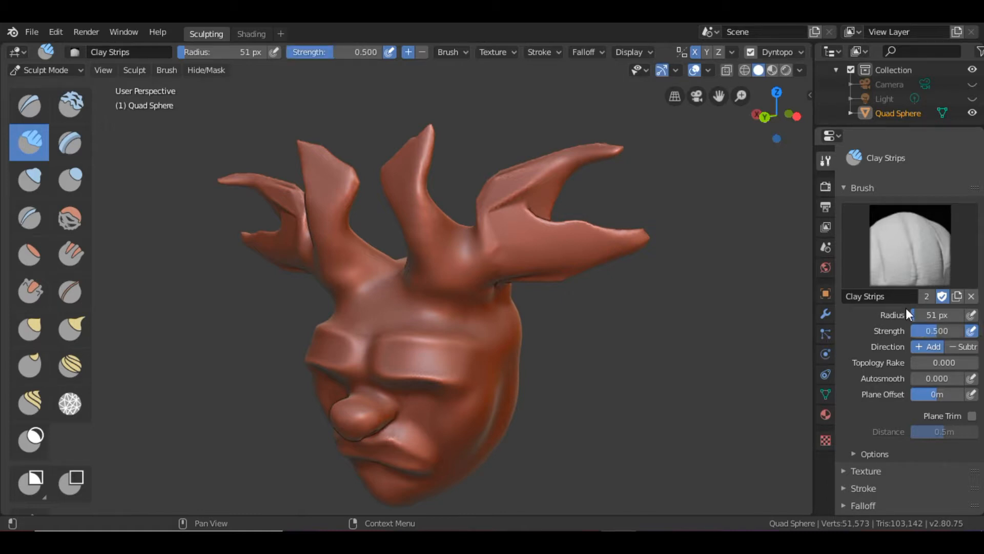
pyautogui.moveTo(526, 173)
pyautogui.mouseDown()
pyautogui.moveTo(493, 225)
pyautogui.moveTo(586, 147)
pyautogui.moveTo(531, 200)
pyautogui.moveTo(493, 212)
pyautogui.moveTo(501, 241)
pyautogui.moveTo(505, 232)
pyautogui.moveTo(575, 248)
pyautogui.moveTo(539, 221)
pyautogui.mouseUp()
pyautogui.moveTo(538, 221)
pyautogui.mouseDown(button='middle')
pyautogui.moveTo(579, 241)
pyautogui.moveTo(653, 241)
pyautogui.moveTo(331, 195)
pyautogui.moveTo(484, 235)
pyautogui.moveTo(489, 201)
pyautogui.mouseUp(button='middle')
pyautogui.moveTo(489, 201)
pyautogui.mouseDown()
pyautogui.moveTo(472, 197)
pyautogui.moveTo(514, 182)
pyautogui.moveTo(525, 152)
pyautogui.mouseUp()
pyautogui.moveTo(500, 174)
pyautogui.mouseDown()
pyautogui.moveTo(481, 220)
pyautogui.moveTo(506, 189)
pyautogui.moveTo(570, 242)
pyautogui.mouseUp()
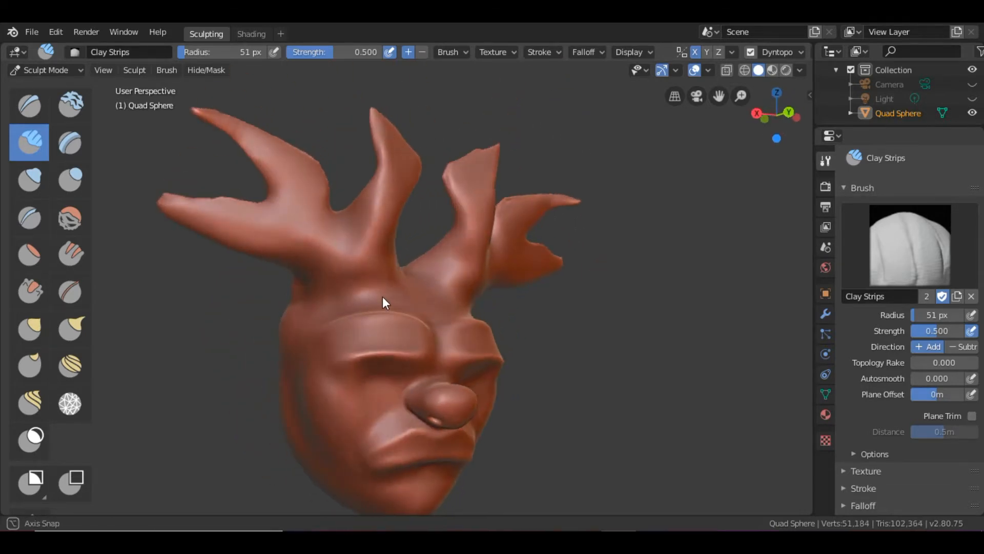
# Smooth the built-up side horns and their prongs from the side, back and front of the head
pyautogui.moveTo(360, 323)
pyautogui.mouseDown(button='middle')
pyautogui.moveTo(486, 322)
pyautogui.moveTo(488, 348)
pyautogui.moveTo(457, 343)
pyautogui.mouseUp(button='middle')
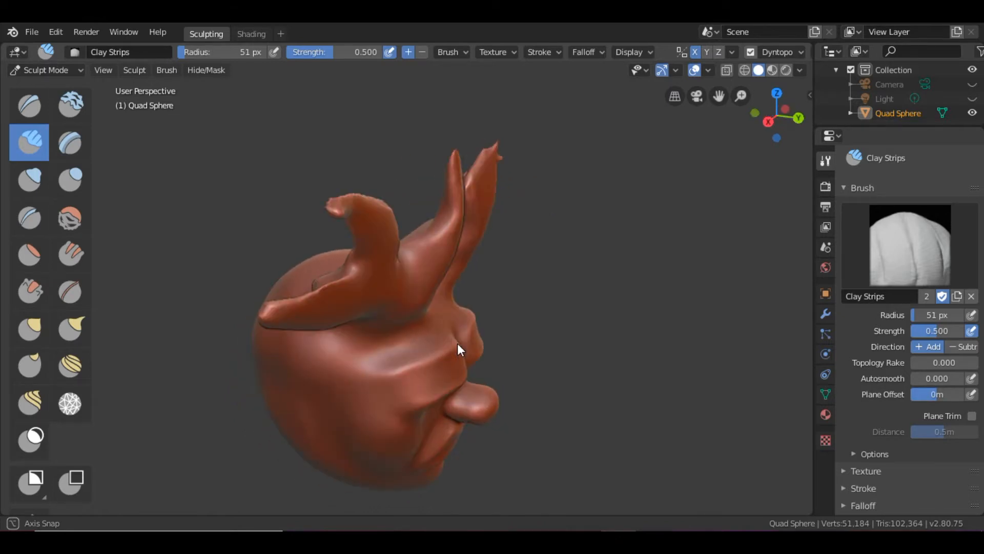
pyautogui.moveTo(349, 201)
pyautogui.mouseDown()
pyautogui.moveTo(338, 210)
pyautogui.moveTo(362, 205)
pyautogui.mouseUp()
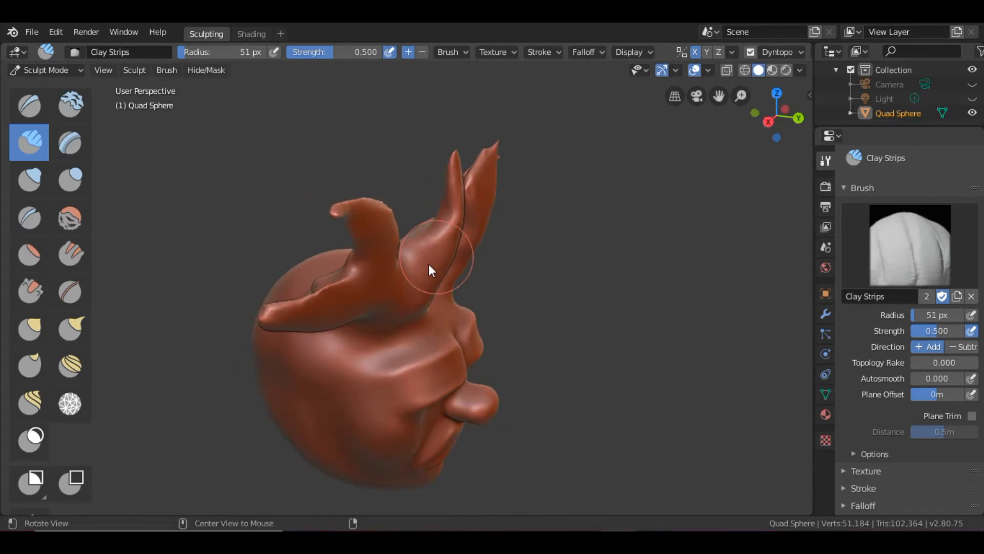
pyautogui.moveTo(435, 259); pyautogui.dragTo(427, 278, button='middle')
pyautogui.moveTo(459, 137); pyautogui.dragTo(437, 137)
pyautogui.moveTo(447, 235)
pyautogui.mouseDown(button='middle')
pyautogui.moveTo(451, 256)
pyautogui.moveTo(456, 244)
pyautogui.moveTo(440, 257)
pyautogui.moveTo(436, 241)
pyautogui.mouseUp(button='middle')
pyautogui.moveTo(425, 154)
pyautogui.mouseDown()
pyautogui.moveTo(419, 138)
pyautogui.moveTo(401, 145)
pyautogui.moveTo(436, 167)
pyautogui.mouseUp()
pyautogui.moveTo(448, 263); pyautogui.dragTo(518, 285, button='middle')
pyautogui.moveTo(534, 213)
pyautogui.mouseDown()
pyautogui.moveTo(516, 214)
pyautogui.moveTo(432, 284)
pyautogui.moveTo(599, 328)
pyautogui.mouseUp()
pyautogui.moveTo(599, 328)
pyautogui.mouseDown(button='middle')
pyautogui.moveTo(524, 354)
pyautogui.moveTo(533, 288)
pyautogui.mouseUp(button='middle')
pyautogui.moveTo(533, 288)
pyautogui.mouseDown()
pyautogui.moveTo(473, 281)
pyautogui.moveTo(567, 219)
pyautogui.mouseUp()
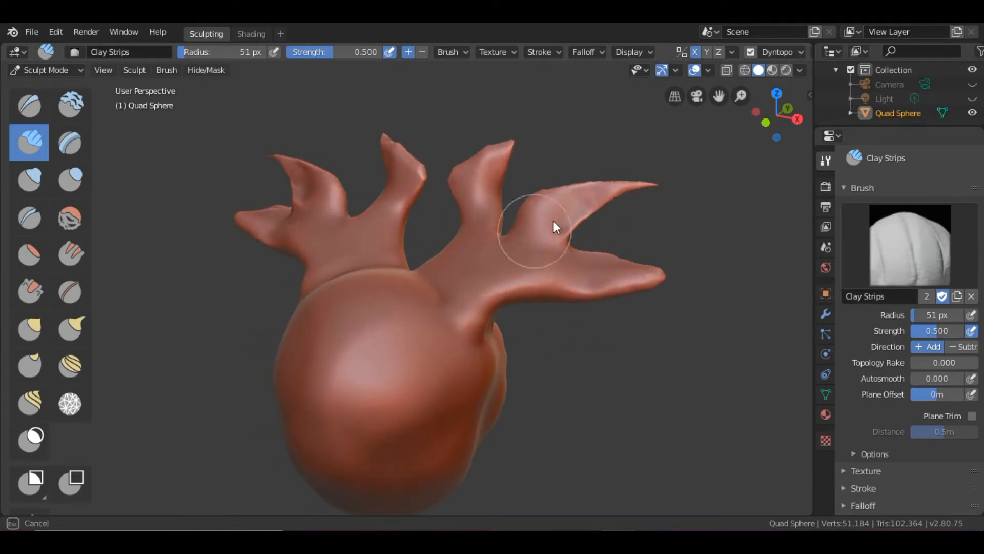
pyautogui.moveTo(530, 217)
pyautogui.mouseDown(button='middle')
pyautogui.moveTo(490, 256)
pyautogui.moveTo(521, 297)
pyautogui.moveTo(485, 284)
pyautogui.mouseUp(button='middle')
pyautogui.moveTo(454, 238); pyautogui.dragTo(542, 323, button='middle')
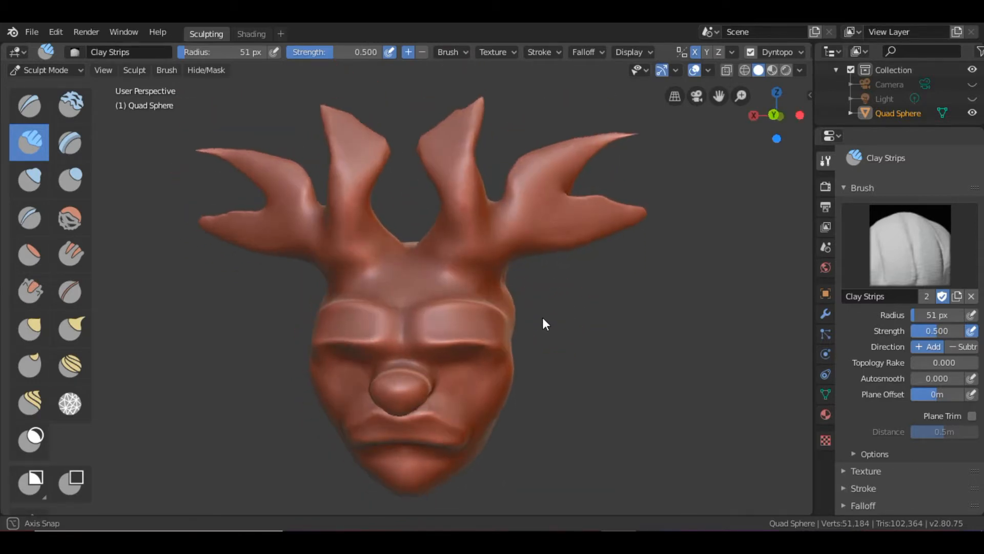
pyautogui.moveTo(502, 138); pyautogui.dragTo(519, 211, button='middle')
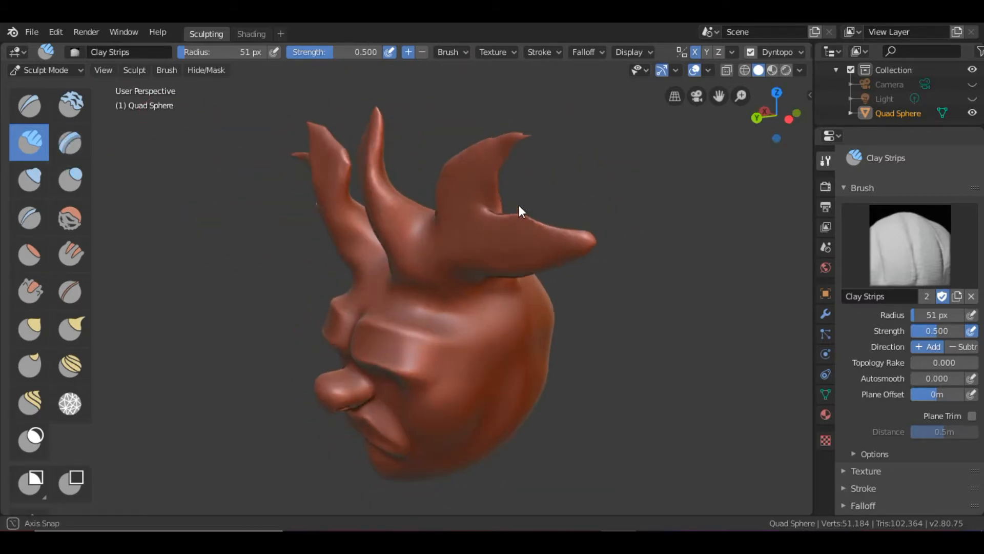
pyautogui.moveTo(510, 143)
pyautogui.mouseDown(button='middle')
pyautogui.moveTo(551, 213)
pyautogui.moveTo(538, 205)
pyautogui.mouseUp(button='middle')
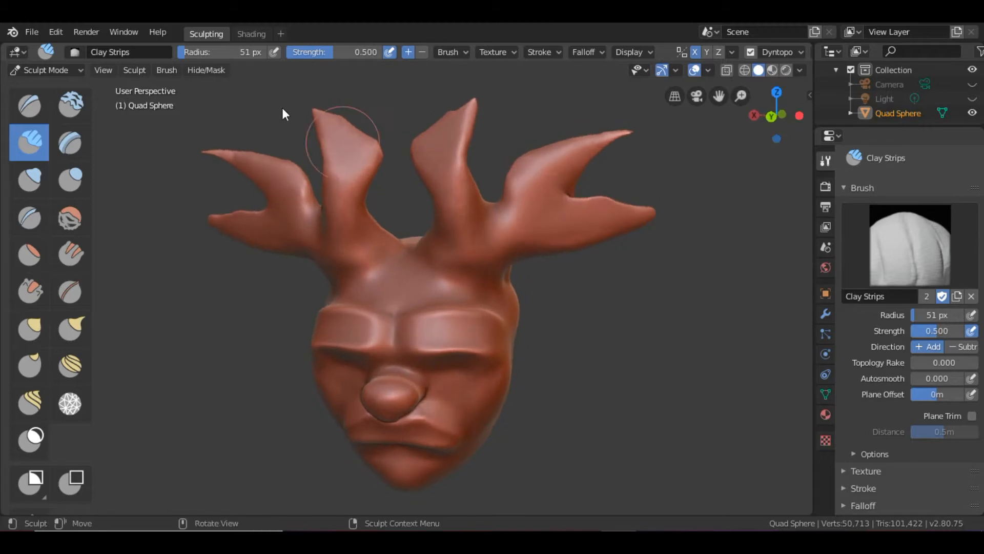
# Carve the upper prong of the side horns with the Blob brush at strength 0.500 in the Subtract direction
pyautogui.click(29, 217)
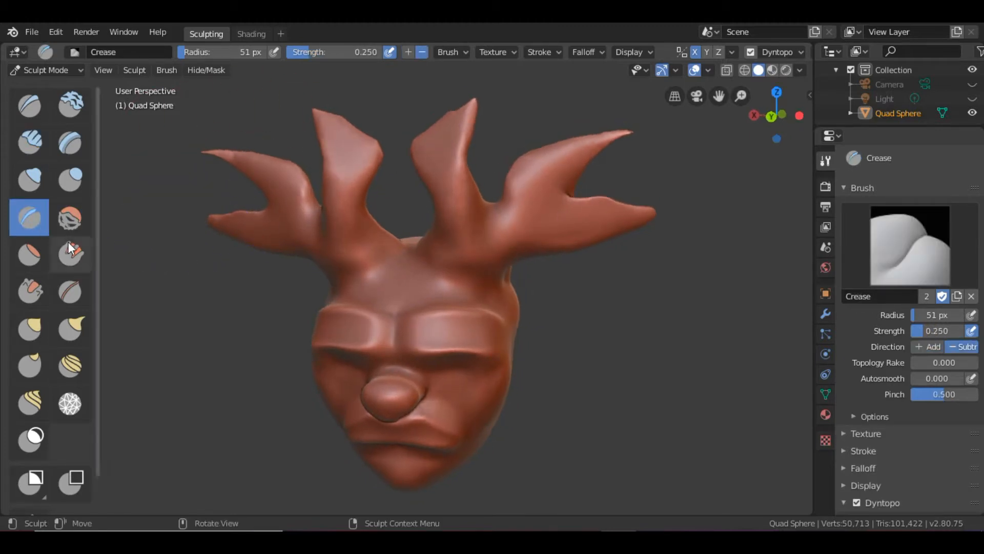
pyautogui.click(71, 182)
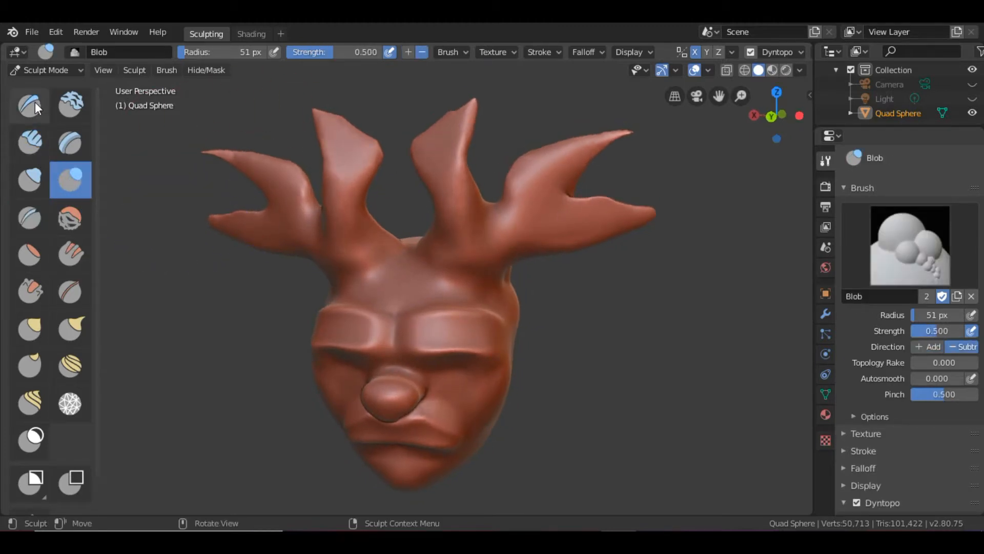
pyautogui.moveTo(280, 217); pyautogui.dragTo(429, 238, button='middle')
pyautogui.moveTo(573, 115)
pyautogui.mouseDown()
pyautogui.moveTo(586, 115)
pyautogui.moveTo(542, 122)
pyautogui.moveTo(549, 136)
pyautogui.mouseUp()
pyautogui.moveTo(554, 146); pyautogui.dragTo(606, 213, button='middle')
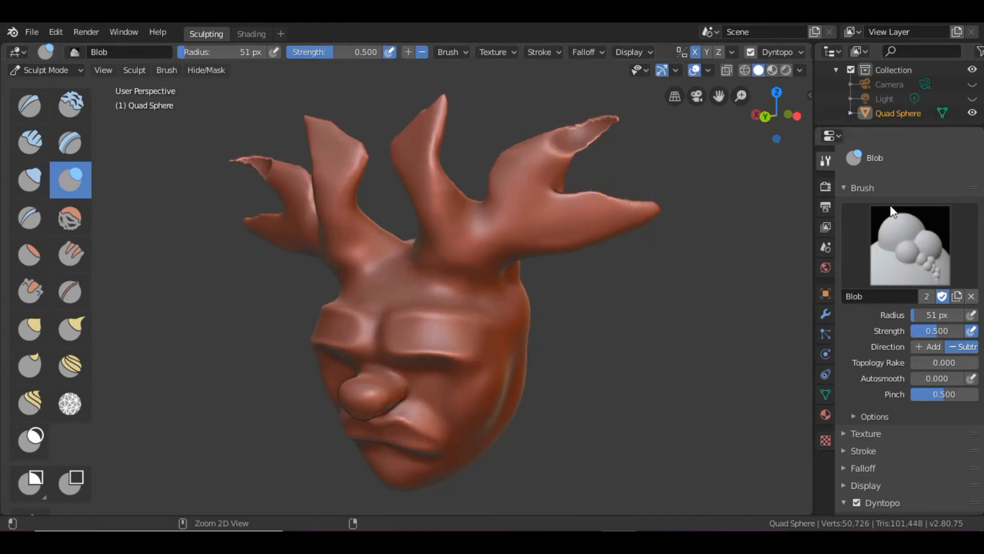
# Change the Blob brush direction to Add and swell both prongs of the side horns
pyautogui.click(932, 347)
pyautogui.moveTo(549, 148)
pyautogui.mouseDown()
pyautogui.moveTo(613, 115)
pyautogui.moveTo(552, 143)
pyautogui.moveTo(580, 133)
pyautogui.moveTo(595, 154)
pyautogui.mouseUp()
pyautogui.moveTo(636, 211)
pyautogui.mouseDown()
pyautogui.moveTo(634, 200)
pyautogui.moveTo(622, 215)
pyautogui.moveTo(628, 204)
pyautogui.moveTo(559, 217)
pyautogui.moveTo(574, 226)
pyautogui.mouseUp()
pyautogui.moveTo(574, 226)
pyautogui.mouseDown(button='middle')
pyautogui.moveTo(589, 235)
pyautogui.moveTo(639, 195)
pyautogui.mouseUp(button='middle')
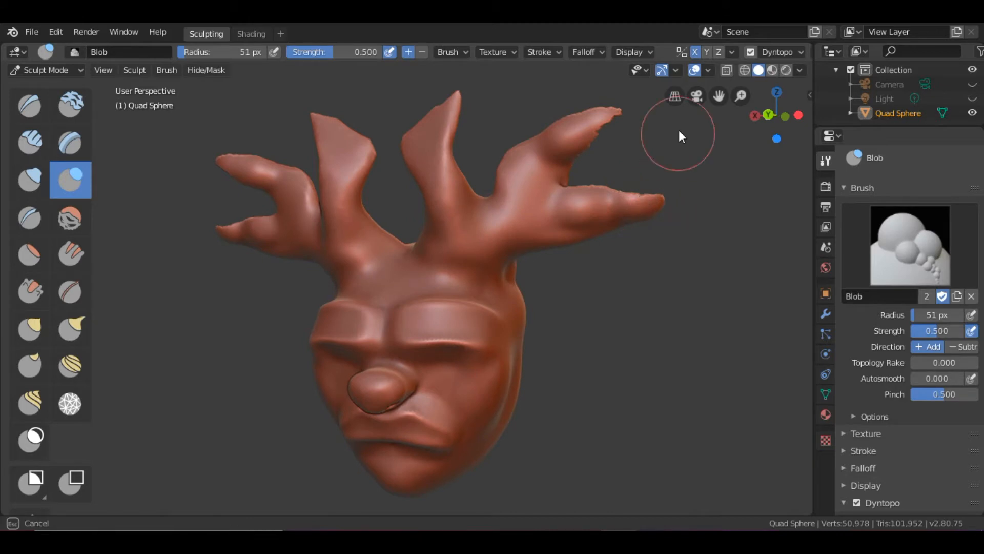
# Reshape the prongs of the side horns with the Grab brush at strength 1.000
pyautogui.click(33, 327)
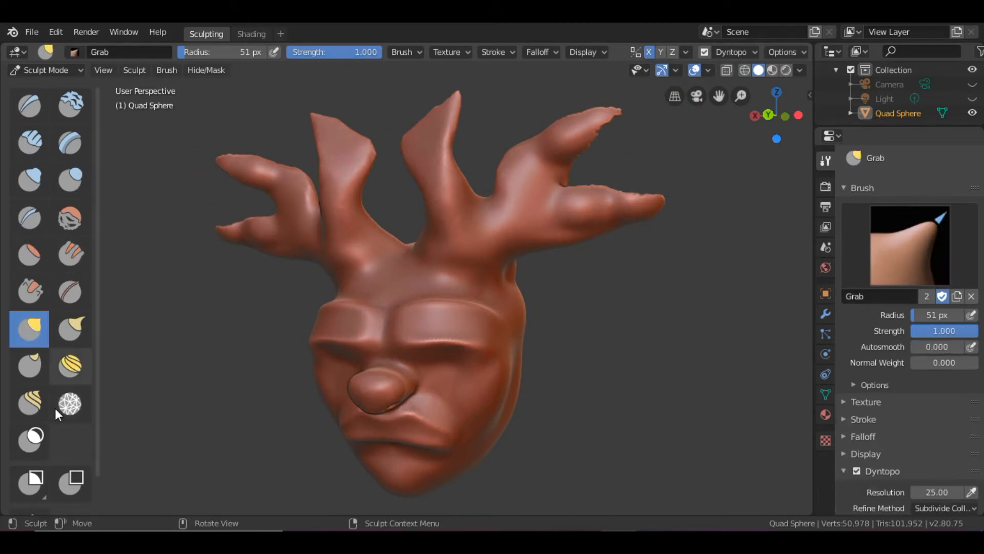
pyautogui.moveTo(307, 164)
pyautogui.mouseDown(button='middle')
pyautogui.moveTo(325, 263)
pyautogui.moveTo(346, 212)
pyautogui.moveTo(587, 153)
pyautogui.mouseUp(button='middle')
pyautogui.moveTo(587, 153)
pyautogui.mouseDown()
pyautogui.moveTo(576, 159)
pyautogui.moveTo(593, 219)
pyautogui.mouseUp()
pyautogui.moveTo(642, 285)
pyautogui.mouseDown(button='middle')
pyautogui.moveTo(613, 308)
pyautogui.moveTo(613, 298)
pyautogui.mouseUp(button='middle')
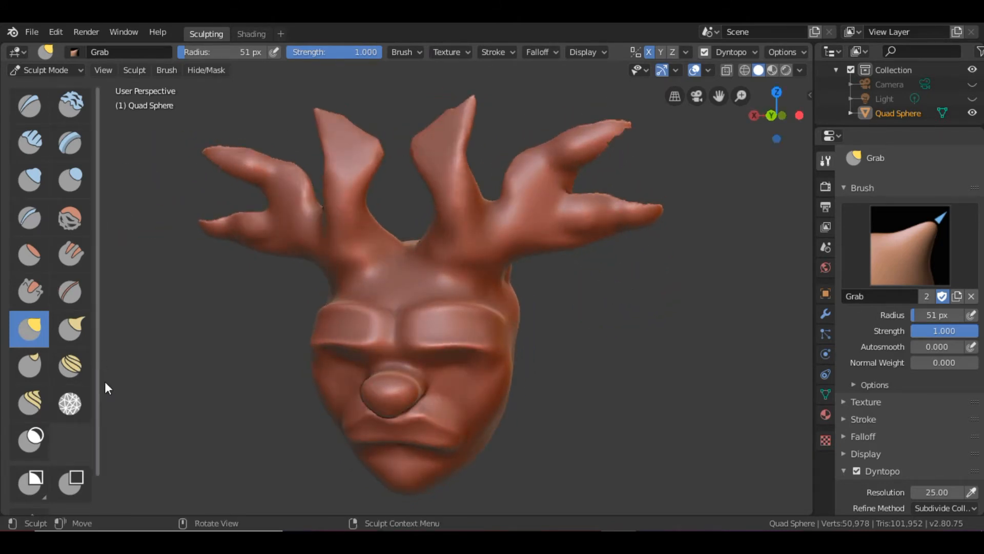
# Pull long curved tips and a new upward branch out of the side horns with the Snake Hook brush
pyautogui.click(73, 332)
pyautogui.moveTo(549, 304)
pyautogui.mouseDown(button='middle')
pyautogui.moveTo(625, 259)
pyautogui.moveTo(536, 298)
pyautogui.moveTo(487, 296)
pyautogui.moveTo(566, 215)
pyautogui.mouseUp(button='middle')
pyautogui.moveTo(626, 200)
pyautogui.mouseDown(button='middle')
pyautogui.moveTo(570, 305)
pyautogui.moveTo(589, 260)
pyautogui.mouseUp(button='middle')
pyautogui.moveTo(589, 260)
pyautogui.mouseDown()
pyautogui.moveTo(683, 193)
pyautogui.moveTo(695, 163)
pyautogui.mouseUp()
pyautogui.moveTo(515, 170); pyautogui.dragTo(605, 115)
pyautogui.moveTo(522, 221); pyautogui.dragTo(549, 246, button='middle')
pyautogui.moveTo(526, 205); pyautogui.dragTo(510, 125)
pyautogui.moveTo(518, 268); pyautogui.dragTo(446, 220, button='middle')
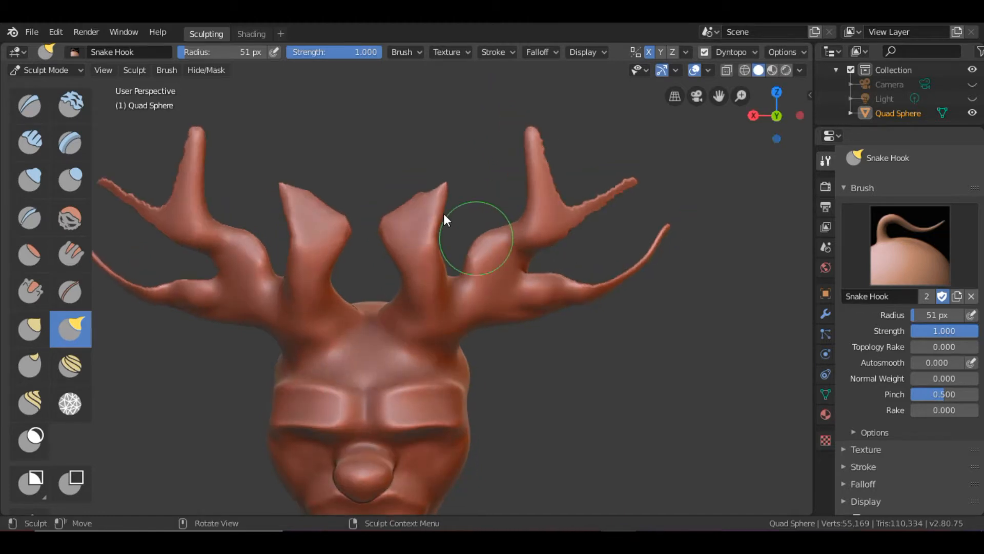
# Stretch the horns further with Snake Hook pulls, extending the inner horns upward, and undo the last pull
pyautogui.moveTo(446, 220); pyautogui.dragTo(467, 142)
pyautogui.moveTo(491, 227); pyautogui.dragTo(459, 179, button='middle')
pyautogui.moveTo(456, 177); pyautogui.dragTo(399, 88)
pyautogui.moveTo(398, 88); pyautogui.dragTo(392, 131, button='middle')
pyautogui.moveTo(392, 131)
pyautogui.mouseDown()
pyautogui.moveTo(420, 94)
pyautogui.moveTo(452, 118)
pyautogui.moveTo(480, 183)
pyautogui.mouseUp()
pyautogui.moveTo(480, 184)
pyautogui.mouseDown(button='middle')
pyautogui.moveTo(511, 340)
pyautogui.moveTo(487, 155)
pyautogui.mouseUp(button='middle')
pyautogui.moveTo(487, 156)
pyautogui.mouseDown()
pyautogui.moveTo(501, 153)
pyautogui.moveTo(520, 121)
pyautogui.mouseUp()
pyautogui.moveTo(521, 121); pyautogui.dragTo(514, 213, button='middle')
pyautogui.moveTo(514, 213)
pyautogui.mouseDown()
pyautogui.moveTo(539, 177)
pyautogui.moveTo(538, 187)
pyautogui.moveTo(564, 198)
pyautogui.moveTo(567, 190)
pyautogui.mouseUp()
pyautogui.hotkey('ctrl', 'z')
# Build up the horns with Clay Strips strokes and smooth the added volume
pyautogui.keyDown('alt'); pyautogui.moveTo(556, 237); pyautogui.dragTo(493, 252); pyautogui.keyUp('alt')
pyautogui.click(29, 142)
pyautogui.moveTo(439, 201)
pyautogui.mouseDown()
pyautogui.moveTo(458, 258)
pyautogui.moveTo(476, 229)
pyautogui.moveTo(472, 240)
pyautogui.mouseUp()
pyautogui.keyDown('alt'); pyautogui.moveTo(459, 280); pyautogui.dragTo(485, 293); pyautogui.keyUp('alt')
pyautogui.moveTo(473, 261)
pyautogui.mouseDown()
pyautogui.moveTo(463, 226)
pyautogui.moveTo(469, 241)
pyautogui.mouseUp()
pyautogui.moveTo(496, 282)
pyautogui.keyDown('alt'); pyautogui.mouseDown()
pyautogui.moveTo(500, 295)
pyautogui.moveTo(484, 280)
pyautogui.moveTo(472, 235)
pyautogui.moveTo(494, 289)
pyautogui.moveTo(473, 258)
pyautogui.moveTo(471, 273)
pyautogui.moveTo(491, 246)
pyautogui.moveTo(512, 287)
pyautogui.moveTo(480, 313)
pyautogui.moveTo(558, 328)
pyautogui.moveTo(476, 341)
pyautogui.mouseUp(); pyautogui.keyUp('alt')
pyautogui.moveTo(454, 416)
pyautogui.keyDown('alt'); pyautogui.mouseDown()
pyautogui.moveTo(458, 309)
pyautogui.moveTo(487, 377)
pyautogui.moveTo(496, 359)
pyautogui.moveTo(487, 330)
pyautogui.moveTo(482, 341)
pyautogui.moveTo(540, 351)
pyautogui.moveTo(497, 263)
pyautogui.moveTo(482, 284)
pyautogui.moveTo(492, 247)
pyautogui.moveTo(486, 281)
pyautogui.mouseUp(); pyautogui.keyUp('alt')
pyautogui.keyDown('alt'); pyautogui.moveTo(482, 316); pyautogui.dragTo(499, 319); pyautogui.keyUp('alt')
pyautogui.moveTo(485, 265)
pyautogui.keyDown('shift'); pyautogui.mouseDown()
pyautogui.moveTo(488, 308)
pyautogui.moveTo(302, 319)
pyautogui.moveTo(219, 340)
pyautogui.moveTo(263, 327)
pyautogui.moveTo(252, 254)
pyautogui.moveTo(250, 314)
pyautogui.moveTo(287, 367)
pyautogui.moveTo(241, 312)
pyautogui.mouseUp(); pyautogui.keyUp('shift')
# Cut a groove where the horns meet the forehead with the Crease brush at strength 0.250
pyautogui.click(30, 217)
pyautogui.moveTo(405, 341)
pyautogui.mouseDown()
pyautogui.moveTo(423, 353)
pyautogui.moveTo(402, 380)
pyautogui.moveTo(184, 331)
pyautogui.moveTo(349, 331)
pyautogui.moveTo(434, 285)
pyautogui.moveTo(437, 366)
pyautogui.moveTo(472, 368)
pyautogui.moveTo(448, 352)
pyautogui.moveTo(500, 371)
pyautogui.moveTo(448, 292)
pyautogui.moveTo(518, 361)
pyautogui.moveTo(450, 350)
pyautogui.moveTo(444, 340)
pyautogui.moveTo(458, 337)
pyautogui.moveTo(515, 353)
pyautogui.moveTo(503, 366)
pyautogui.moveTo(434, 373)
pyautogui.moveTo(474, 343)
pyautogui.moveTo(427, 371)
pyautogui.moveTo(352, 378)
pyautogui.moveTo(536, 378)
pyautogui.moveTo(494, 394)
pyautogui.moveTo(455, 383)
pyautogui.moveTo(456, 338)
pyautogui.mouseUp()
pyautogui.moveTo(456, 338)
pyautogui.mouseDown()
pyautogui.moveTo(540, 359)
pyautogui.moveTo(445, 354)
pyautogui.moveTo(471, 330)
pyautogui.moveTo(506, 331)
pyautogui.moveTo(492, 339)
pyautogui.mouseUp()
pyautogui.keyDown('alt'); pyautogui.moveTo(492, 338); pyautogui.dragTo(448, 370); pyautogui.keyUp('alt')
pyautogui.moveTo(354, 345)
pyautogui.mouseDown()
pyautogui.moveTo(429, 334)
pyautogui.moveTo(519, 356)
pyautogui.moveTo(462, 400)
pyautogui.moveTo(487, 396)
pyautogui.moveTo(461, 375)
pyautogui.mouseUp()
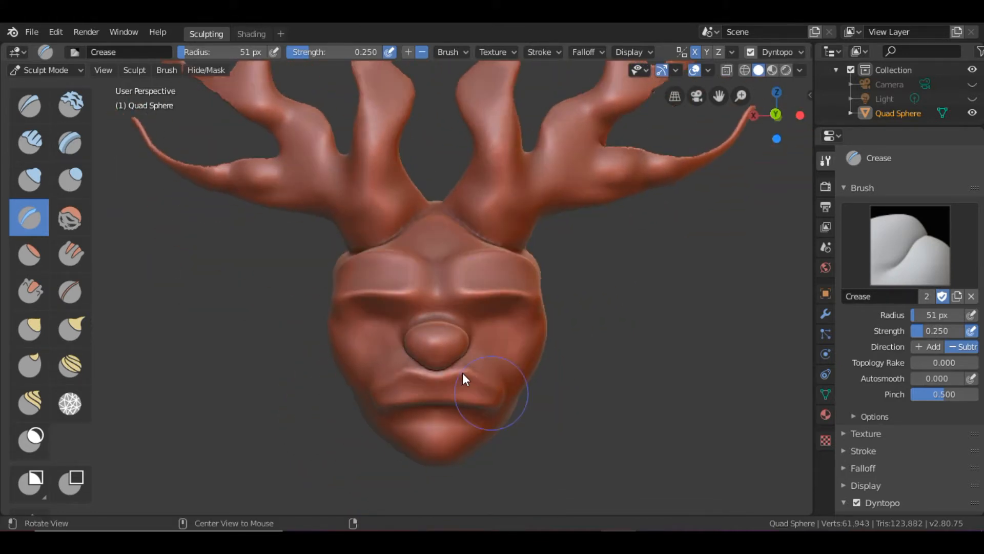
# Shrink the Blob brush and add a round eyeball under each brow, beside the nose
pyautogui.click(70, 180)
pyautogui.keyDown('alt'); pyautogui.moveTo(308, 281); pyautogui.dragTo(416, 295); pyautogui.keyUp('alt')
pyautogui.press('f')
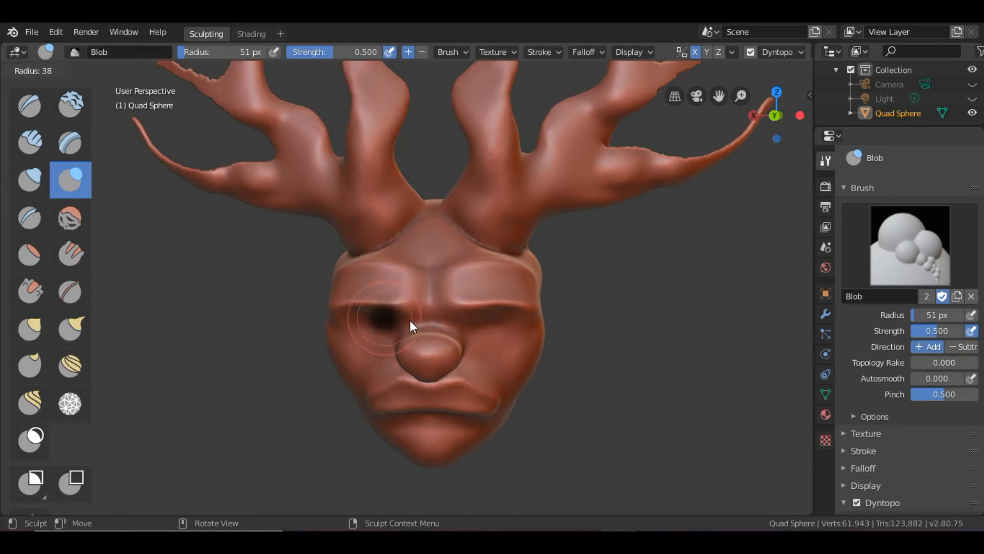
pyautogui.click(406, 329)
pyautogui.moveTo(500, 379)
pyautogui.keyDown('alt'); pyautogui.mouseDown()
pyautogui.moveTo(493, 325)
pyautogui.moveTo(496, 348)
pyautogui.moveTo(490, 331)
pyautogui.moveTo(500, 336)
pyautogui.moveTo(491, 340)
pyautogui.moveTo(503, 327)
pyautogui.moveTo(497, 346)
pyautogui.mouseUp(); pyautogui.keyUp('alt')
pyautogui.moveTo(509, 370)
pyautogui.mouseDown(button='middle')
pyautogui.moveTo(404, 366)
pyautogui.moveTo(522, 351)
pyautogui.mouseUp(button='middle')
# Set the Clay Strips brush radius to 47 px
pyautogui.click(30, 146)
pyautogui.press('f')
pyautogui.click(299, 343)
pyautogui.moveTo(417, 367)
pyautogui.mouseDown(button='middle')
pyautogui.moveTo(460, 396)
pyautogui.moveTo(201, 342)
pyautogui.mouseUp(button='middle')
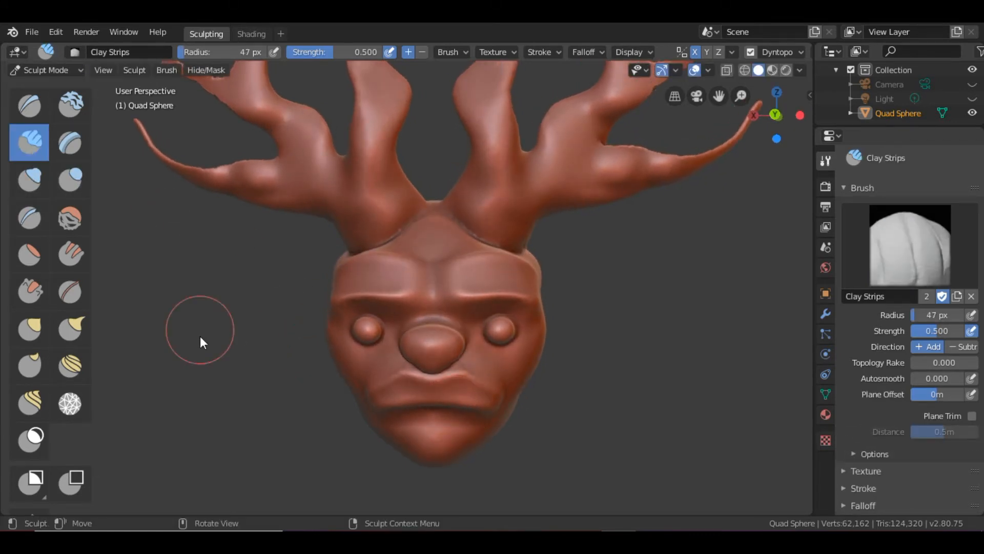
# Pull the chin downward and broaden it with the Grab brush at a 124 px radius
pyautogui.press('f')
pyautogui.click(285, 380)
pyautogui.click(30, 328)
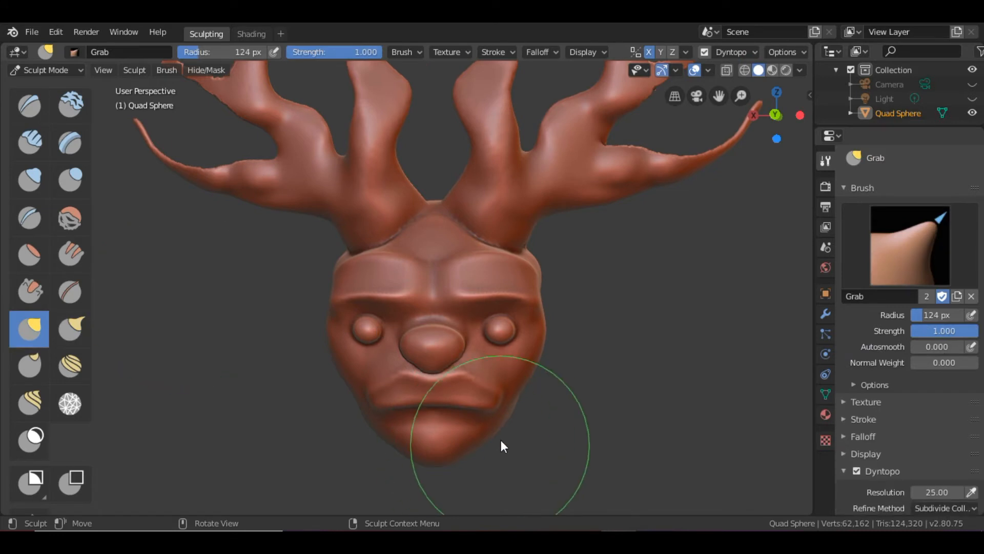
pyautogui.moveTo(453, 463)
pyautogui.mouseDown()
pyautogui.moveTo(494, 450)
pyautogui.moveTo(446, 484)
pyautogui.mouseUp()
pyautogui.moveTo(446, 482)
pyautogui.mouseDown(button='middle')
pyautogui.moveTo(391, 456)
pyautogui.moveTo(577, 443)
pyautogui.moveTo(607, 469)
pyautogui.moveTo(580, 383)
pyautogui.moveTo(555, 381)
pyautogui.moveTo(560, 393)
pyautogui.mouseUp(button='middle')
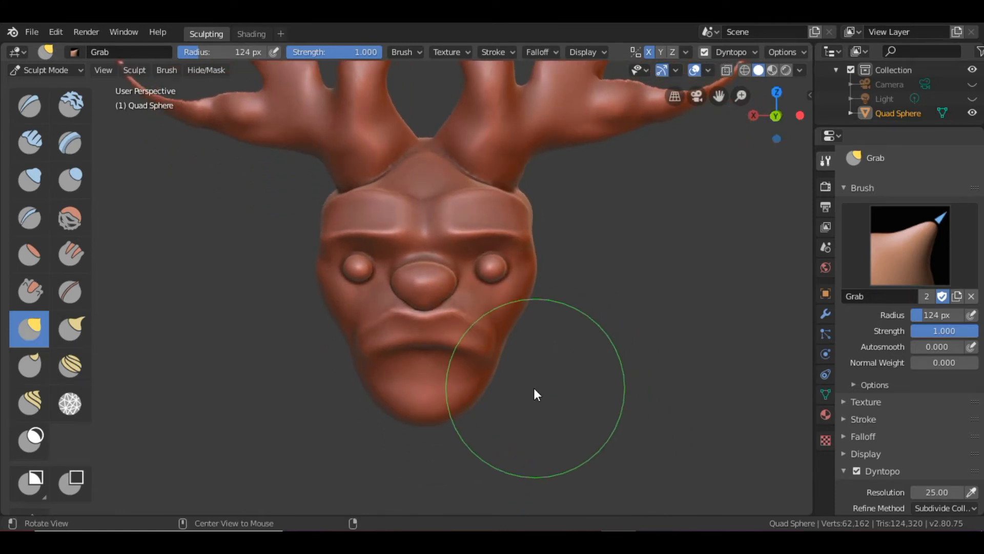
# Reduce the brush radius to 57 px and build up a lower lip beneath the mouth with Clay Strips
pyautogui.press('f')
pyautogui.click(374, 384)
pyautogui.moveTo(435, 368); pyautogui.dragTo(442, 376, button='middle')
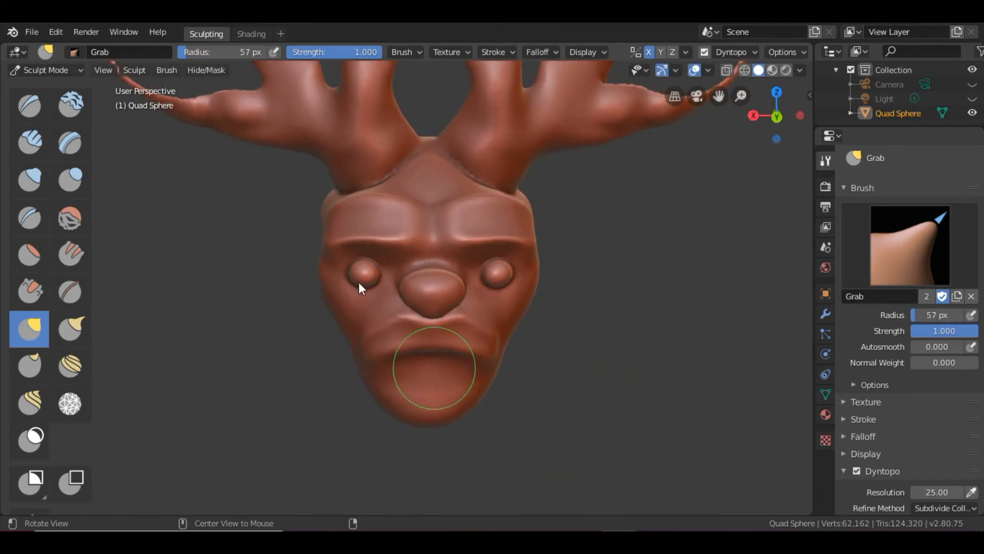
pyautogui.click(29, 142)
pyautogui.moveTo(421, 293)
pyautogui.mouseDown(button='middle')
pyautogui.moveTo(444, 307)
pyautogui.moveTo(438, 275)
pyautogui.moveTo(438, 294)
pyautogui.mouseUp(button='middle')
pyautogui.keyDown('alt'); pyautogui.moveTo(435, 353); pyautogui.dragTo(422, 361); pyautogui.keyUp('alt')
pyautogui.scroll(2, 420, 359)
pyautogui.moveTo(415, 394)
pyautogui.mouseDown()
pyautogui.moveTo(439, 390)
pyautogui.moveTo(389, 389)
pyautogui.moveTo(419, 405)
pyautogui.moveTo(408, 395)
pyautogui.moveTo(430, 397)
pyautogui.mouseUp()
pyautogui.keyDown('alt'); pyautogui.moveTo(462, 390); pyautogui.dragTo(456, 419); pyautogui.keyUp('alt')
pyautogui.keyDown('alt'); pyautogui.moveTo(492, 386); pyautogui.dragTo(339, 235); pyautogui.keyUp('alt')
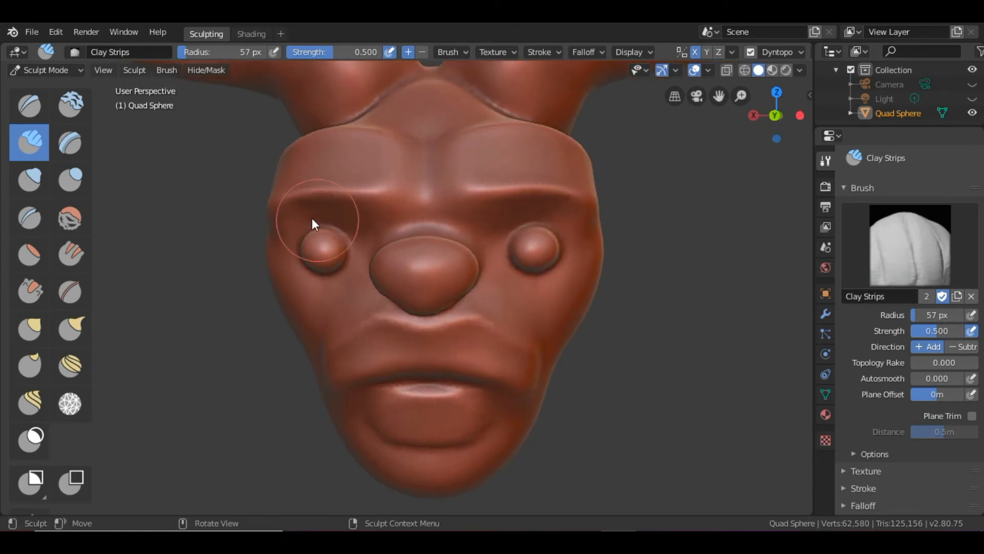
pyautogui.keyDown('alt'); pyautogui.moveTo(206, 243); pyautogui.dragTo(232, 250); pyautogui.keyUp('alt')
pyautogui.moveTo(232, 251); pyautogui.dragTo(237, 251, button='middle')
# Refine the shape of the lower lip with further strokes from below and in front
pyautogui.moveTo(442, 354); pyautogui.dragTo(400, 334, button='middle')
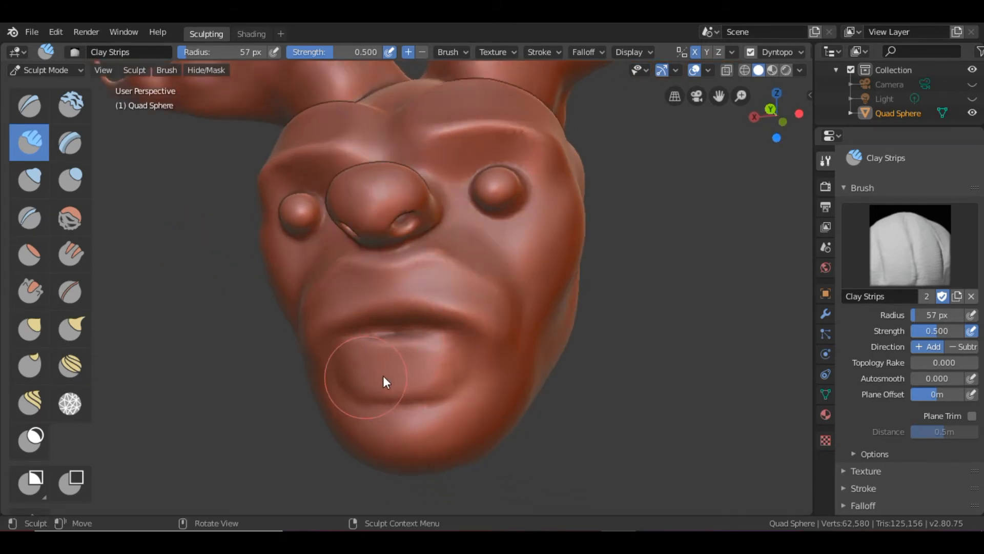
pyautogui.moveTo(412, 393)
pyautogui.mouseDown()
pyautogui.moveTo(420, 364)
pyautogui.moveTo(397, 372)
pyautogui.mouseUp()
pyautogui.moveTo(418, 367)
pyautogui.mouseDown(button='middle')
pyautogui.moveTo(460, 380)
pyautogui.moveTo(413, 354)
pyautogui.mouseUp(button='middle')
pyautogui.moveTo(413, 353)
pyautogui.mouseDown()
pyautogui.moveTo(466, 351)
pyautogui.moveTo(391, 402)
pyautogui.moveTo(477, 403)
pyautogui.moveTo(463, 374)
pyautogui.mouseUp()
pyautogui.moveTo(464, 375)
pyautogui.mouseDown(button='middle')
pyautogui.moveTo(436, 398)
pyautogui.moveTo(479, 408)
pyautogui.mouseUp(button='middle')
pyautogui.moveTo(395, 355); pyautogui.dragTo(382, 380, button='middle')
# Define the line between the lips with the Crease brush at a 30 px radius
pyautogui.click(29, 217)
pyautogui.moveTo(416, 306); pyautogui.dragTo(402, 373, button='middle')
pyautogui.press('f')
pyautogui.click(385, 407)
pyautogui.moveTo(408, 407)
pyautogui.mouseDown(button='middle')
pyautogui.moveTo(465, 408)
pyautogui.moveTo(457, 348)
pyautogui.moveTo(411, 418)
pyautogui.moveTo(402, 402)
pyautogui.moveTo(414, 395)
pyautogui.mouseUp(button='middle')
pyautogui.moveTo(379, 377)
pyautogui.mouseDown()
pyautogui.moveTo(395, 364)
pyautogui.moveTo(377, 369)
pyautogui.moveTo(409, 359)
pyautogui.moveTo(426, 367)
pyautogui.moveTo(391, 366)
pyautogui.mouseUp()
pyautogui.moveTo(391, 365)
pyautogui.mouseDown(button='middle')
pyautogui.moveTo(429, 394)
pyautogui.moveTo(416, 412)
pyautogui.moveTo(406, 399)
pyautogui.mouseUp(button='middle')
pyautogui.moveTo(406, 398)
pyautogui.mouseDown()
pyautogui.moveTo(391, 395)
pyautogui.moveTo(464, 398)
pyautogui.mouseUp()
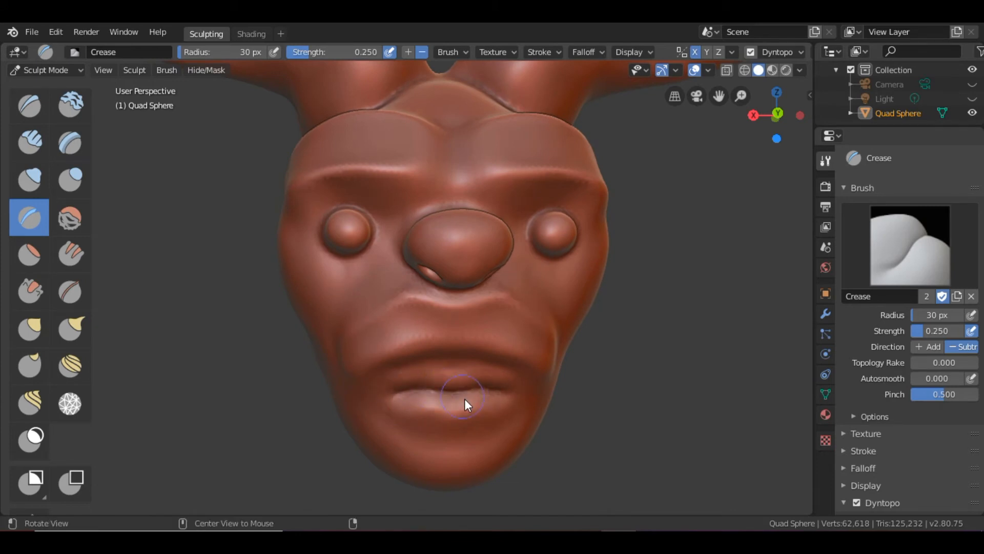
# Crease along the lower lip and sharpen the edge of the upper lip with an inverted Crease stroke
pyautogui.moveTo(465, 399); pyautogui.dragTo(406, 391, button='middle')
pyautogui.moveTo(384, 387)
pyautogui.mouseDown()
pyautogui.moveTo(427, 375)
pyautogui.moveTo(400, 395)
pyautogui.moveTo(414, 407)
pyautogui.mouseUp()
pyautogui.moveTo(387, 358)
pyautogui.keyDown('ctrl'); pyautogui.mouseDown()
pyautogui.moveTo(434, 344)
pyautogui.moveTo(378, 371)
pyautogui.mouseUp(); pyautogui.keyUp('ctrl')
pyautogui.moveTo(377, 371)
pyautogui.mouseDown(button='middle')
pyautogui.moveTo(509, 408)
pyautogui.moveTo(414, 407)
pyautogui.moveTo(534, 406)
pyautogui.moveTo(512, 411)
pyautogui.moveTo(522, 369)
pyautogui.mouseUp(button='middle')
pyautogui.scroll(-4, 503, 343)
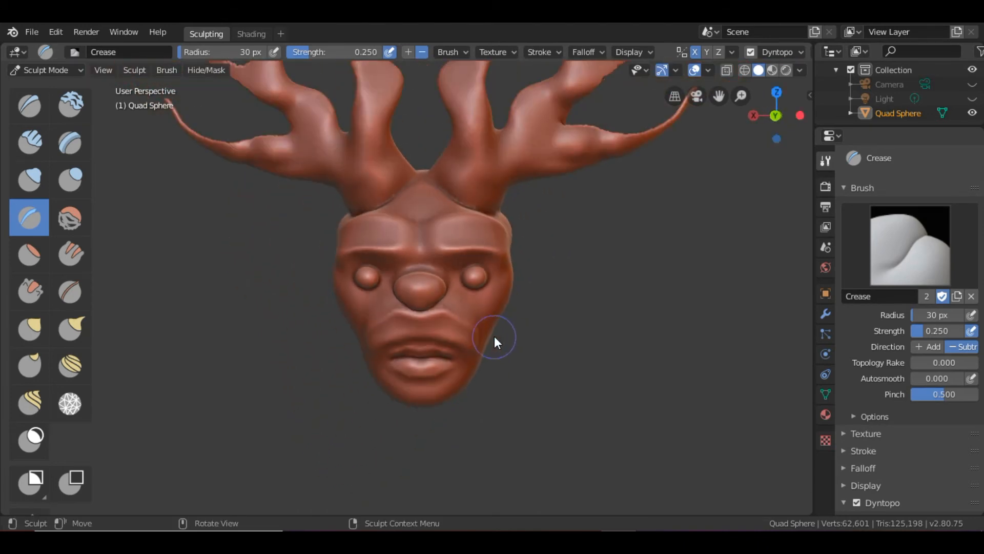
# Pull spikes downward from the sides of the lower jaw with the Snake Hook brush at a 78 px radius
pyautogui.moveTo(493, 337)
pyautogui.mouseDown(button='middle')
pyautogui.moveTo(507, 331)
pyautogui.moveTo(523, 359)
pyautogui.moveTo(512, 379)
pyautogui.moveTo(494, 378)
pyautogui.mouseUp(button='middle')
pyautogui.scroll(2, 508, 395)
pyautogui.moveTo(523, 411); pyautogui.dragTo(516, 418, button='middle')
pyautogui.click(71, 329)
pyautogui.press('f')
pyautogui.click(353, 335)
pyautogui.moveTo(516, 400)
pyautogui.mouseDown()
pyautogui.moveTo(578, 475)
pyautogui.moveTo(610, 491)
pyautogui.mouseUp()
pyautogui.moveTo(611, 491)
pyautogui.mouseDown(button='middle')
pyautogui.moveTo(578, 402)
pyautogui.moveTo(506, 386)
pyautogui.moveTo(651, 397)
pyautogui.moveTo(582, 370)
pyautogui.moveTo(657, 397)
pyautogui.moveTo(617, 403)
pyautogui.moveTo(587, 391)
pyautogui.moveTo(453, 287)
pyautogui.moveTo(365, 255)
pyautogui.mouseUp(button='middle')
# Crease the seam between the drooping moustache-like spikes and the cheeks with the Crease brush at a 38 px radius
pyautogui.click(29, 217)
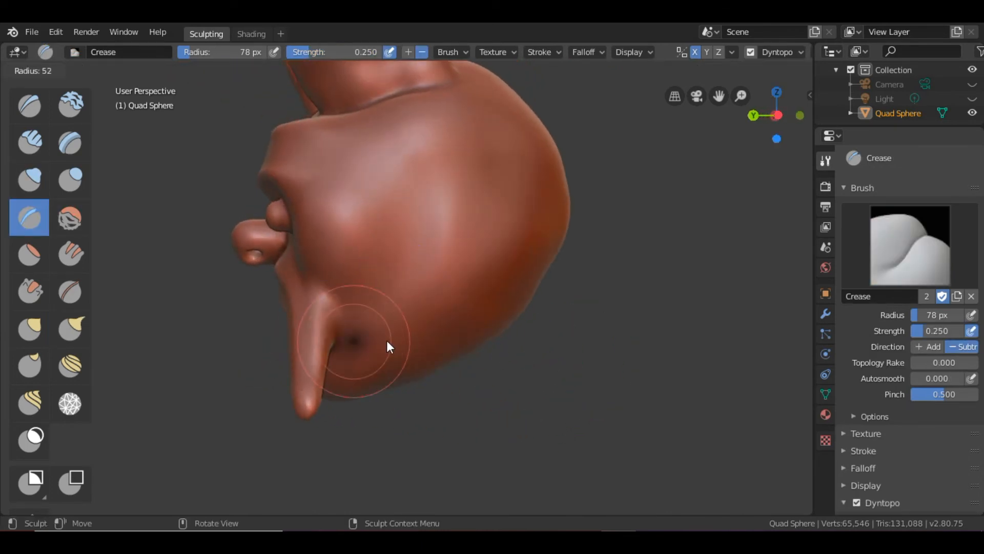
pyautogui.moveTo(315, 293)
pyautogui.mouseDown()
pyautogui.moveTo(336, 343)
pyautogui.moveTo(354, 331)
pyautogui.mouseUp()
pyautogui.moveTo(354, 331)
pyautogui.mouseDown(button='middle')
pyautogui.moveTo(377, 293)
pyautogui.moveTo(466, 333)
pyautogui.moveTo(412, 330)
pyautogui.mouseUp(button='middle')
pyautogui.moveTo(412, 330)
pyautogui.mouseDown()
pyautogui.moveTo(394, 310)
pyautogui.moveTo(409, 321)
pyautogui.mouseUp()
pyautogui.moveTo(409, 326); pyautogui.dragTo(468, 277, button='middle')
pyautogui.moveTo(468, 277)
pyautogui.mouseDown()
pyautogui.moveTo(400, 281)
pyautogui.moveTo(488, 287)
pyautogui.mouseUp()
pyautogui.moveTo(488, 287)
pyautogui.mouseDown(button='middle')
pyautogui.moveTo(426, 361)
pyautogui.moveTo(444, 381)
pyautogui.moveTo(396, 330)
pyautogui.mouseUp(button='middle')
pyautogui.moveTo(399, 336)
pyautogui.mouseDown()
pyautogui.moveTo(420, 389)
pyautogui.moveTo(401, 333)
pyautogui.mouseUp()
# Deepen the creases along the underside of the moustache-like spikes, beside the mouth and chin
pyautogui.moveTo(402, 333)
pyautogui.mouseDown(button='middle')
pyautogui.moveTo(413, 318)
pyautogui.moveTo(389, 315)
pyautogui.mouseUp(button='middle')
pyautogui.moveTo(389, 310); pyautogui.dragTo(397, 343)
pyautogui.moveTo(406, 317); pyautogui.dragTo(416, 248, button='middle')
pyautogui.moveTo(417, 247); pyautogui.dragTo(388, 295)
pyautogui.moveTo(430, 311); pyautogui.dragTo(392, 331, button='middle')
pyautogui.moveTo(393, 331)
pyautogui.mouseDown()
pyautogui.moveTo(405, 368)
pyautogui.moveTo(448, 383)
pyautogui.mouseUp()
pyautogui.moveTo(448, 383)
pyautogui.mouseDown(button='middle')
pyautogui.moveTo(443, 307)
pyautogui.moveTo(460, 251)
pyautogui.moveTo(417, 244)
pyautogui.moveTo(590, 338)
pyautogui.moveTo(488, 374)
pyautogui.moveTo(503, 383)
pyautogui.moveTo(479, 374)
pyautogui.moveTo(442, 218)
pyautogui.mouseUp(button='middle')
# Crease beneath the brow ridges and around the eyeballs to define the eye sockets
pyautogui.moveTo(484, 266); pyautogui.dragTo(425, 217, button='middle')
pyautogui.moveTo(424, 216)
pyautogui.mouseDown()
pyautogui.moveTo(516, 197)
pyautogui.moveTo(501, 218)
pyautogui.mouseUp()
pyautogui.moveTo(501, 218); pyautogui.dragTo(439, 213, button='middle')
pyautogui.moveTo(464, 221); pyautogui.dragTo(535, 229)
pyautogui.moveTo(535, 230)
pyautogui.mouseDown(button='middle')
pyautogui.moveTo(549, 187)
pyautogui.moveTo(416, 241)
pyautogui.mouseUp(button='middle')
pyautogui.moveTo(416, 241); pyautogui.dragTo(466, 231)
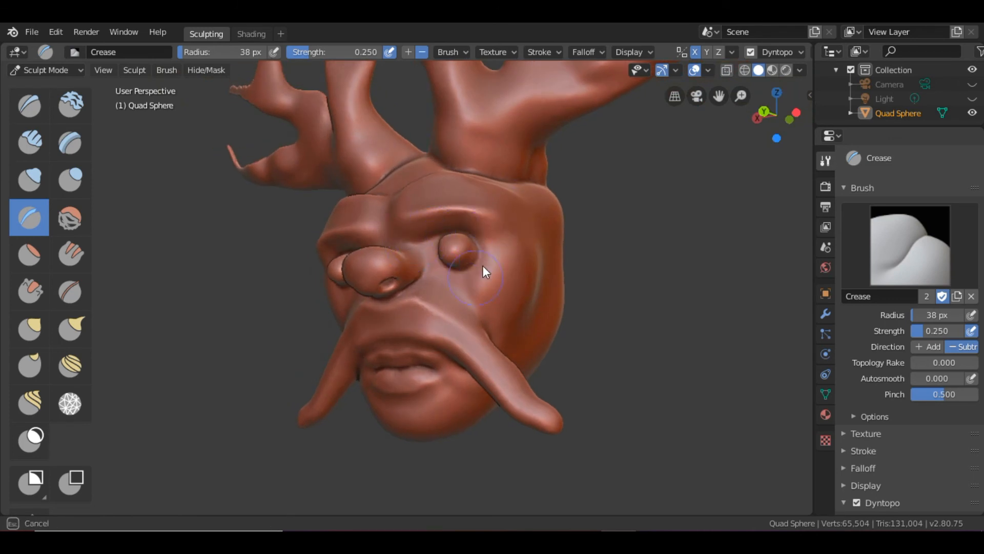
pyautogui.moveTo(457, 292); pyautogui.dragTo(509, 308, button='middle')
pyautogui.moveTo(454, 278); pyautogui.dragTo(457, 248)
pyautogui.moveTo(480, 317)
pyautogui.mouseDown(button='middle')
pyautogui.moveTo(509, 350)
pyautogui.moveTo(493, 338)
pyautogui.mouseUp(button='middle')
pyautogui.scroll(-2, 493, 338)
pyautogui.moveTo(462, 287)
pyautogui.mouseDown(button='middle')
pyautogui.moveTo(482, 268)
pyautogui.moveTo(510, 291)
pyautogui.moveTo(502, 319)
pyautogui.moveTo(549, 301)
pyautogui.moveTo(413, 309)
pyautogui.moveTo(528, 306)
pyautogui.moveTo(487, 343)
pyautogui.moveTo(479, 371)
pyautogui.moveTo(503, 356)
pyautogui.moveTo(389, 365)
pyautogui.moveTo(419, 340)
pyautogui.moveTo(532, 300)
pyautogui.moveTo(510, 355)
pyautogui.moveTo(443, 367)
pyautogui.moveTo(540, 356)
pyautogui.moveTo(527, 362)
pyautogui.moveTo(518, 348)
pyautogui.moveTo(510, 382)
pyautogui.moveTo(546, 358)
pyautogui.moveTo(496, 376)
pyautogui.moveTo(531, 367)
pyautogui.moveTo(503, 354)
pyautogui.moveTo(513, 367)
pyautogui.moveTo(549, 371)
pyautogui.moveTo(536, 374)
pyautogui.moveTo(555, 368)
pyautogui.moveTo(457, 391)
pyautogui.moveTo(533, 389)
pyautogui.moveTo(555, 358)
pyautogui.moveTo(519, 369)
pyautogui.mouseUp(button='middle')
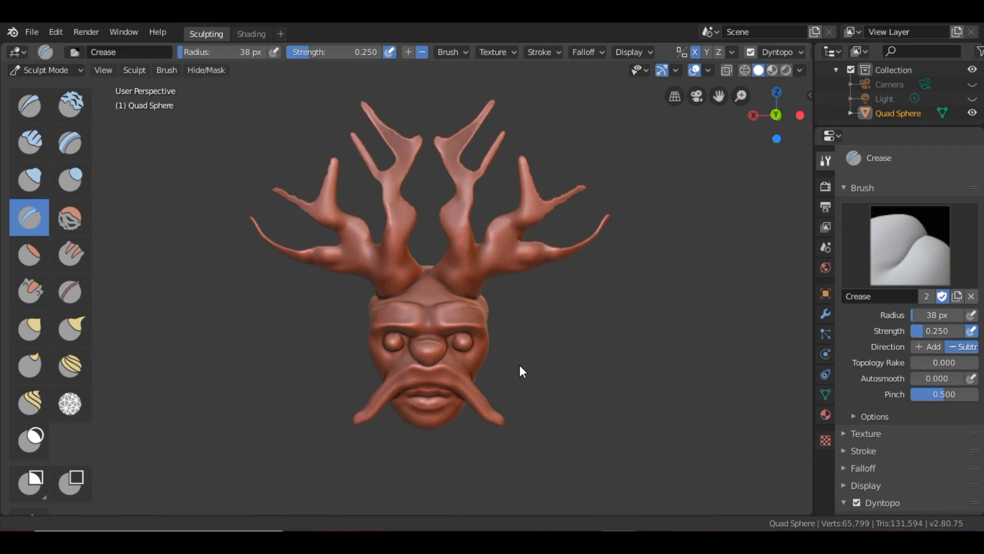
pyautogui.moveTo(519, 370)
pyautogui.mouseDown(button='middle')
pyautogui.moveTo(562, 374)
pyautogui.moveTo(534, 378)
pyautogui.moveTo(533, 398)
pyautogui.moveTo(521, 353)
pyautogui.moveTo(506, 362)
pyautogui.moveTo(510, 389)
pyautogui.moveTo(374, 389)
pyautogui.moveTo(444, 354)
pyautogui.moveTo(540, 409)
pyautogui.moveTo(362, 396)
pyautogui.moveTo(589, 375)
pyautogui.moveTo(549, 343)
pyautogui.moveTo(541, 365)
pyautogui.moveTo(536, 359)
pyautogui.moveTo(543, 369)
pyautogui.mouseUp(button='middle')
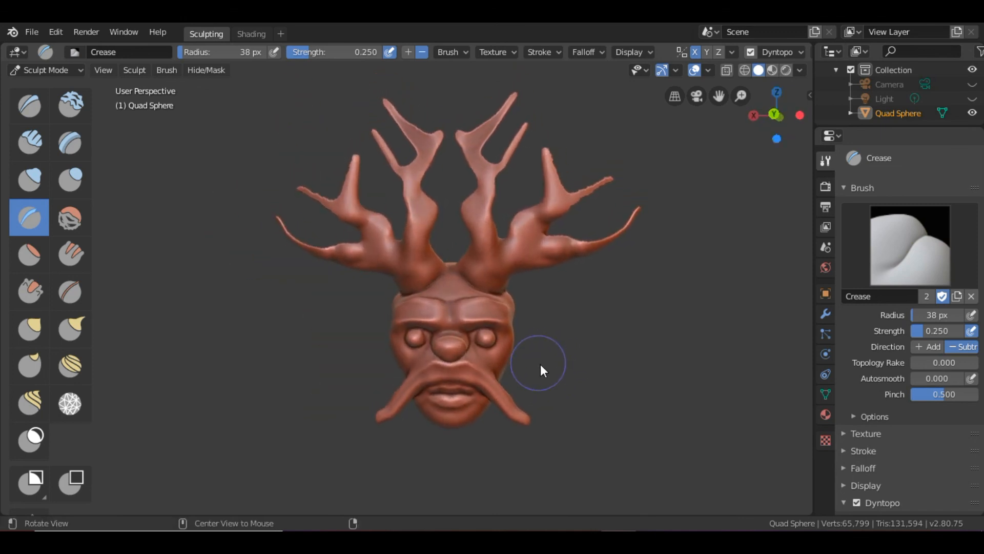
pyautogui.moveTo(540, 335)
pyautogui.mouseDown(button='middle')
pyautogui.moveTo(548, 348)
pyautogui.moveTo(497, 346)
pyautogui.moveTo(569, 347)
pyautogui.moveTo(544, 340)
pyautogui.moveTo(540, 355)
pyautogui.moveTo(533, 323)
pyautogui.moveTo(543, 333)
pyautogui.mouseUp(button='middle')
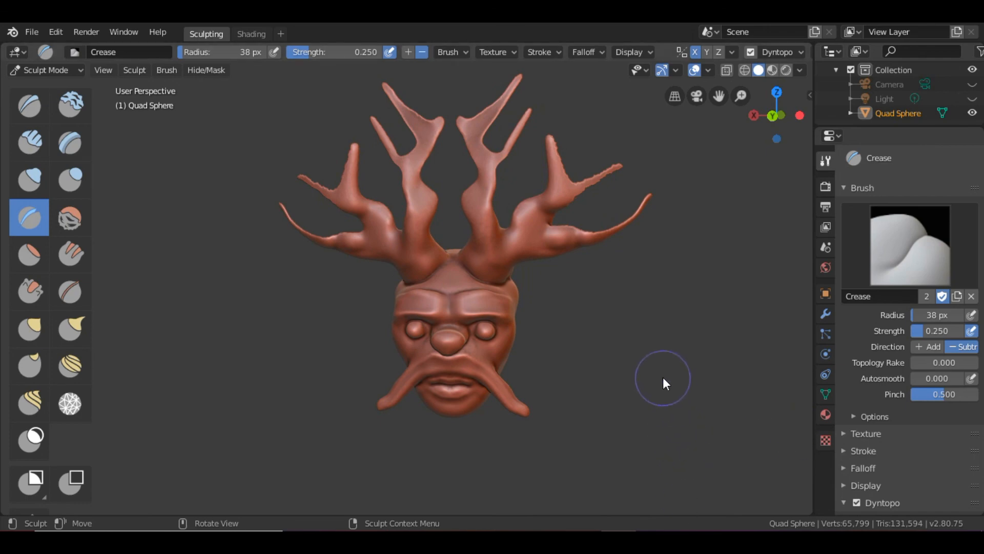